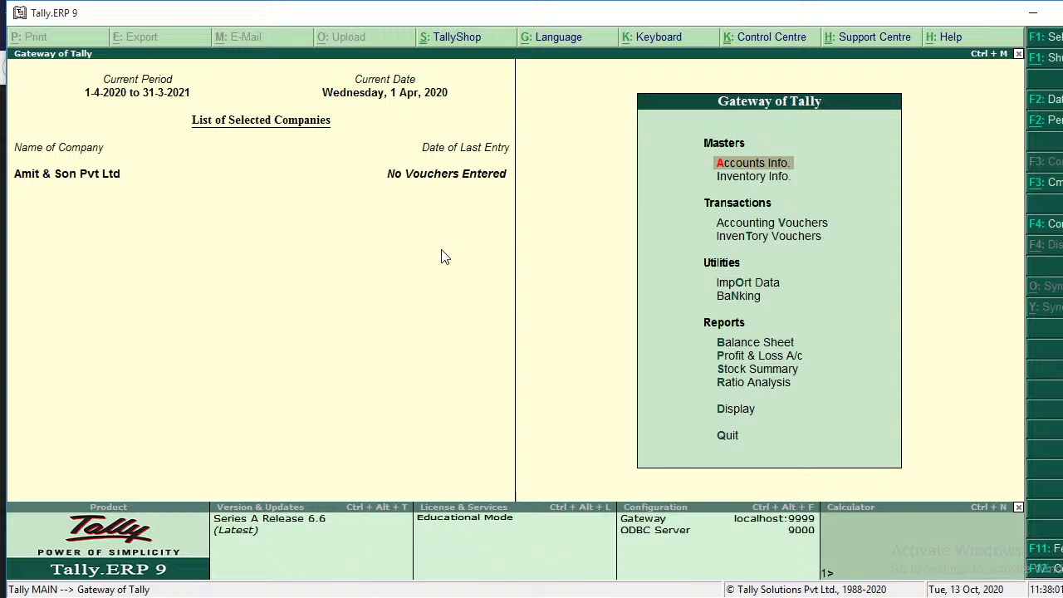
# Start a purchase voucher with supplier invoice number 123 dated 1-Apr-2020.
pyautogui.press('v')
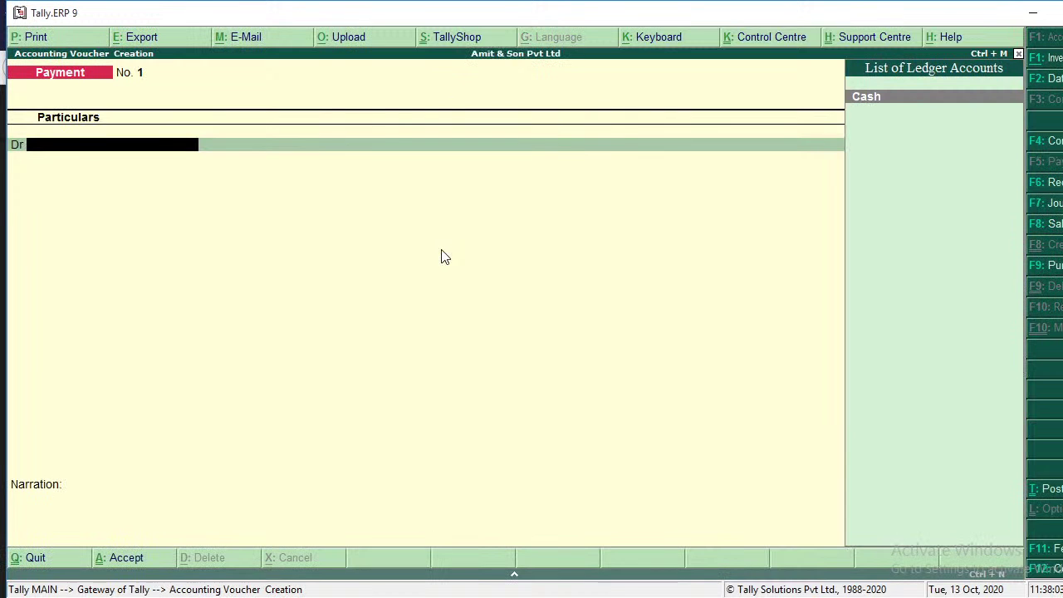
pyautogui.press('F9')
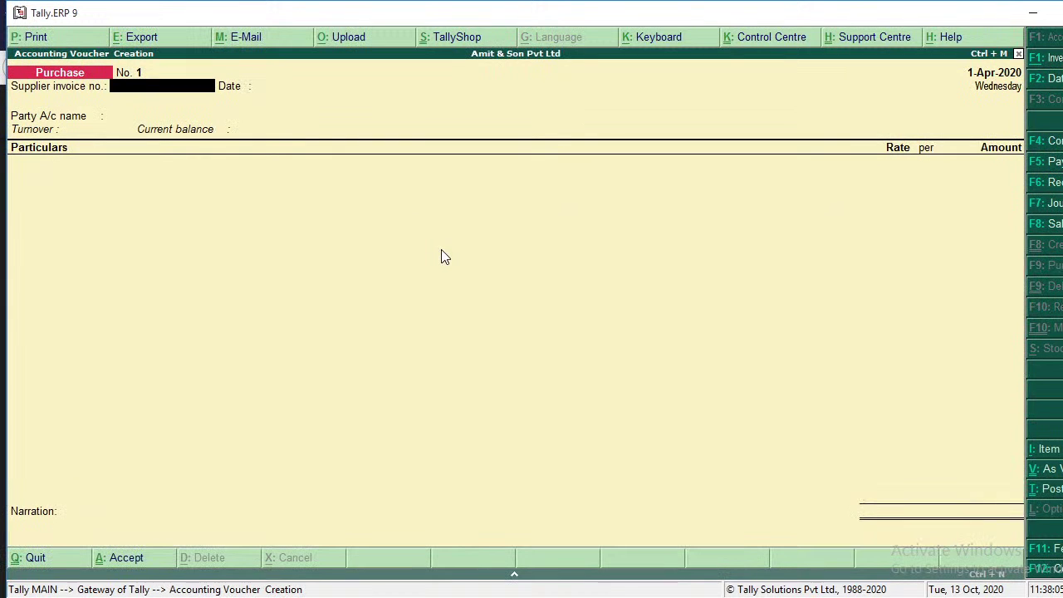
pyautogui.write('123')
pyautogui.press('Return')
pyautogui.press('Return')
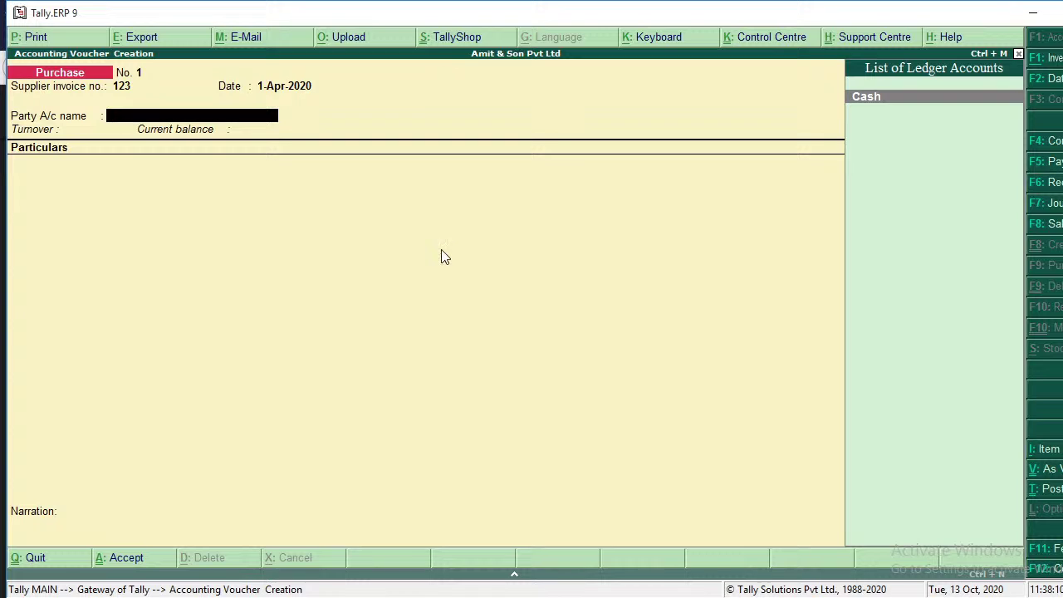
# Create the supplier's ledger by full name under Sundry Creditors as the party account, and accept the default party details.
pyautogui.write('Ram Singh')
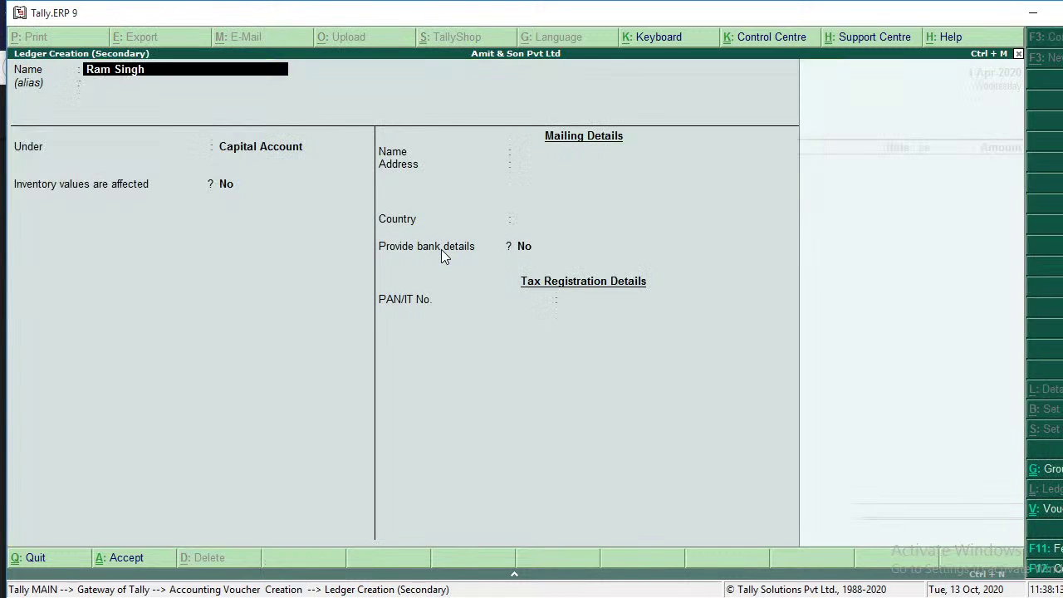
pyautogui.press('Return')
pyautogui.press('Return')
pyautogui.write('S')
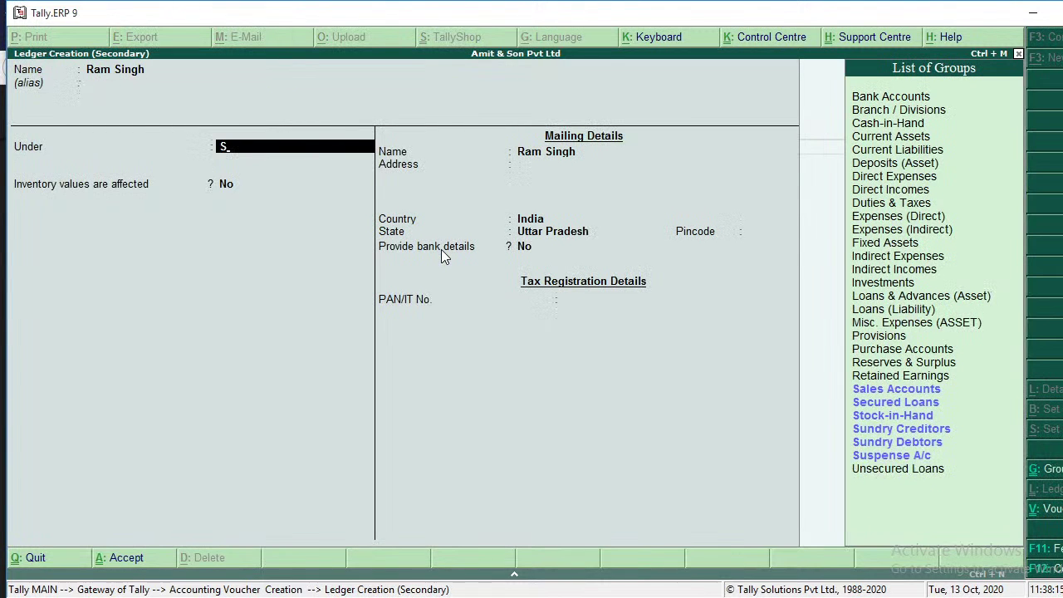
pyautogui.write('u')
pyautogui.press('Down')
pyautogui.press('Down')
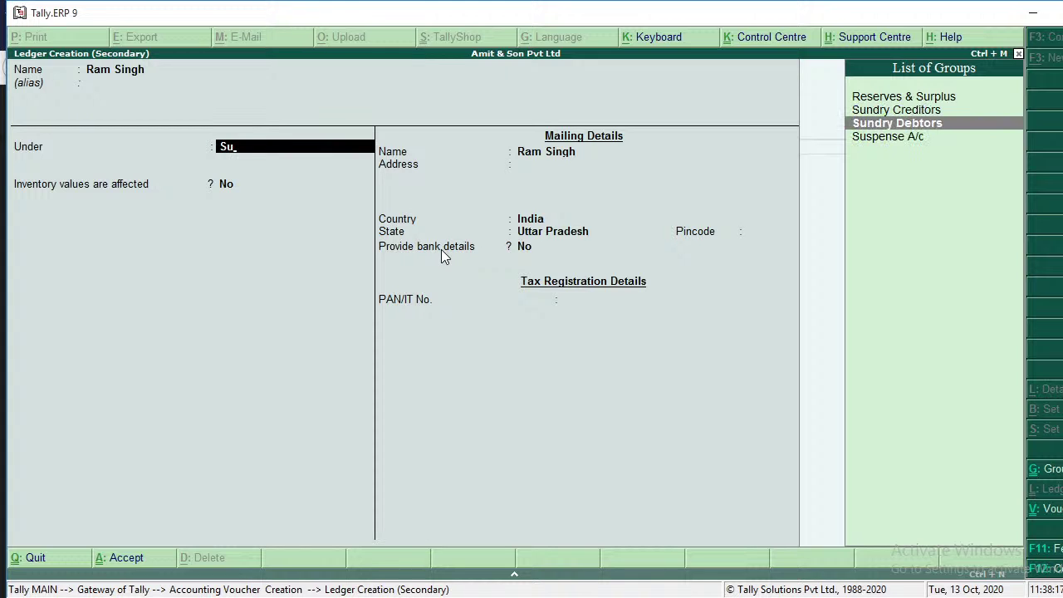
pyautogui.press('Return')
pyautogui.press('Up')
pyautogui.press('Up')
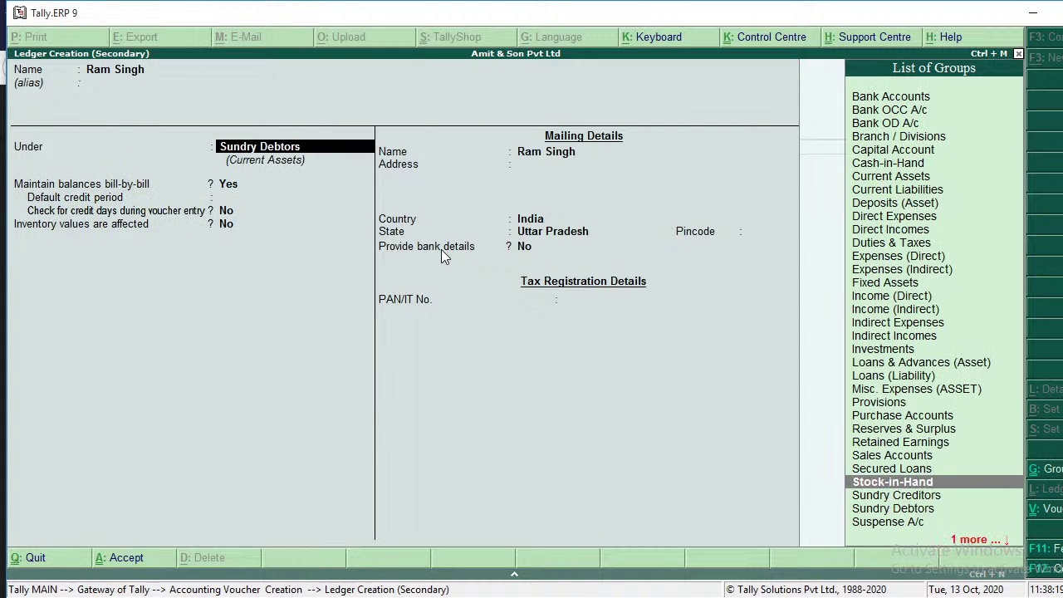
pyautogui.press('Down')
pyautogui.press('Return')
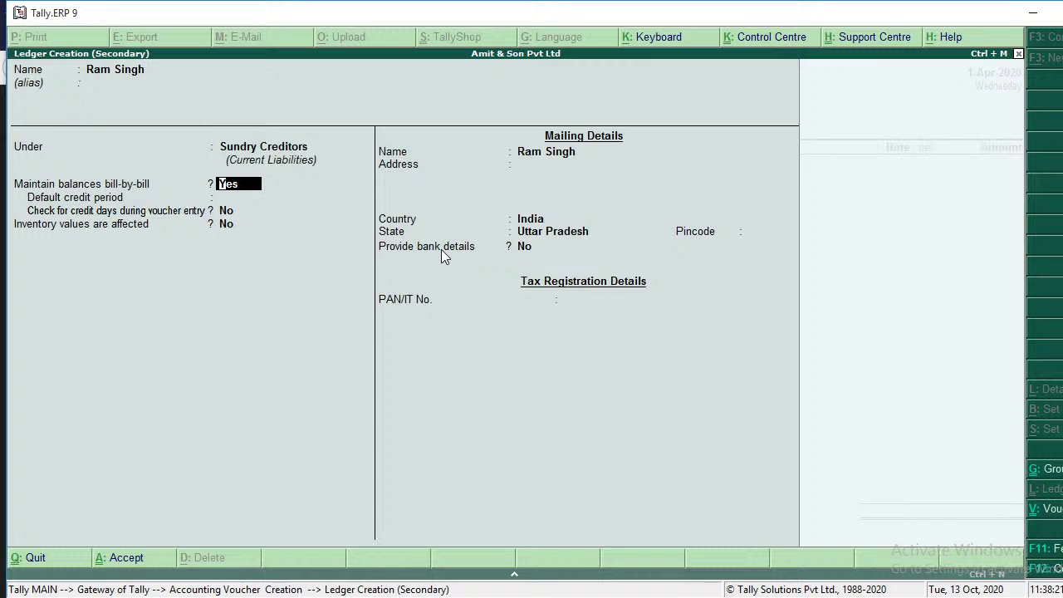
pyautogui.hotkey('ctrl', 'a')
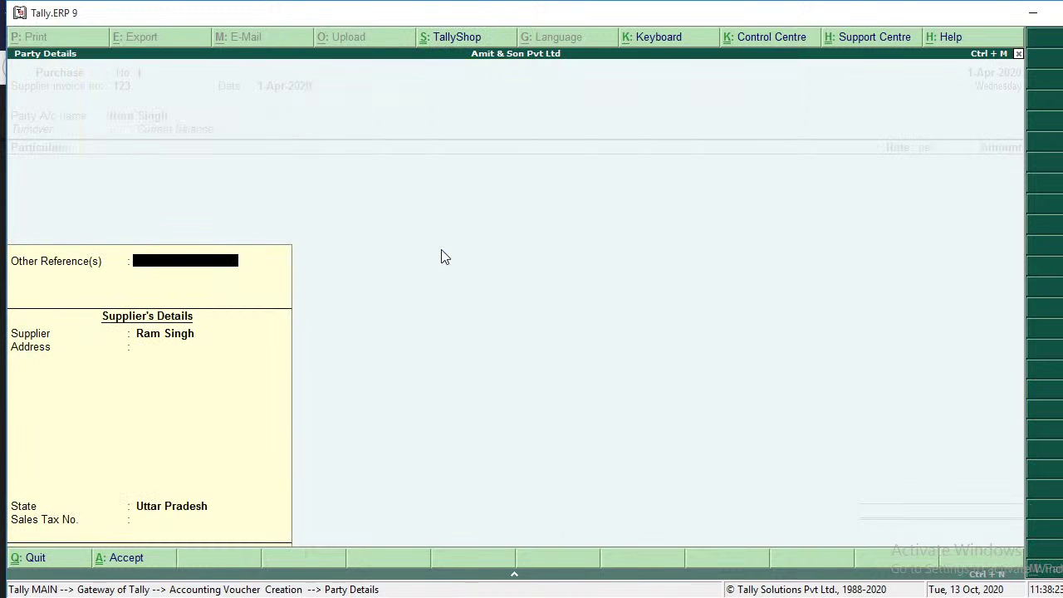
pyautogui.hotkey('ctrl', 'a')
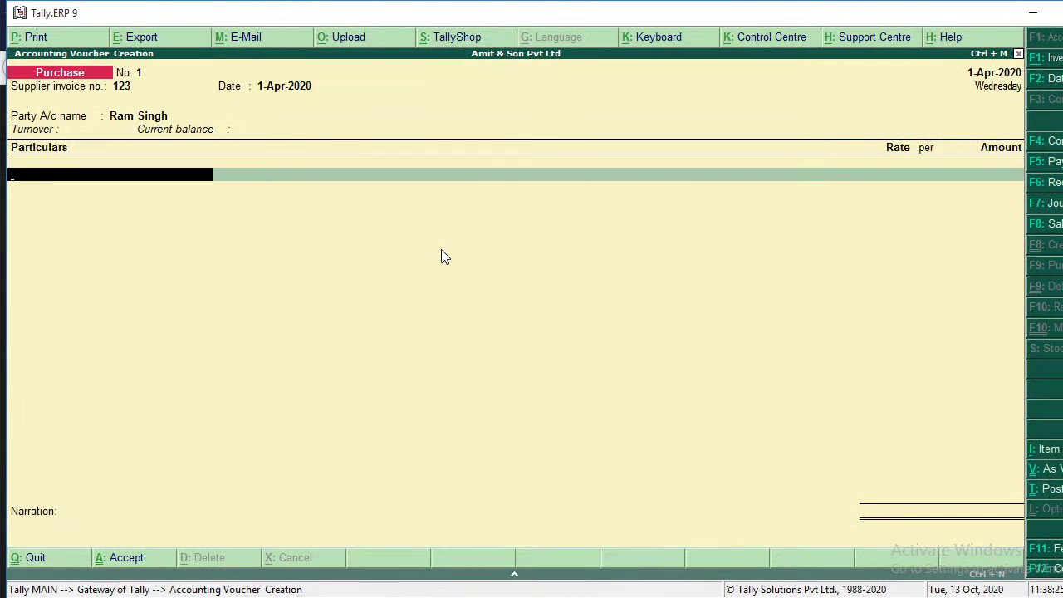
# Create a ledger named Purchase under Purchase Accounts for the voucher's particulars line.
pyautogui.hotkey('alt', 'c')
pyautogui.write('Purcha')
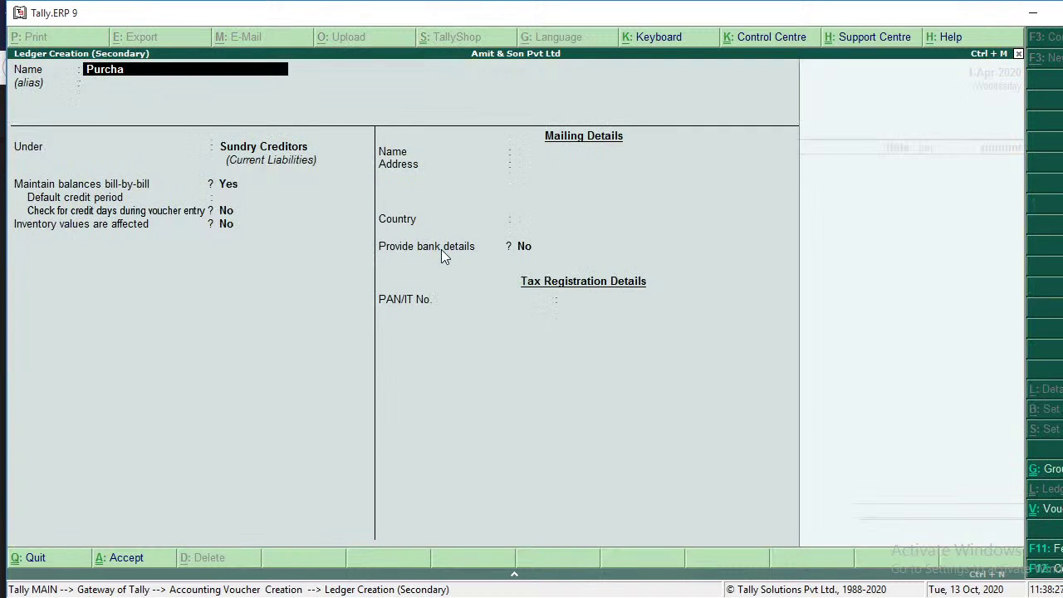
pyautogui.write('se')
pyautogui.press('Return')
pyautogui.press('Return')
pyautogui.write('Pur')
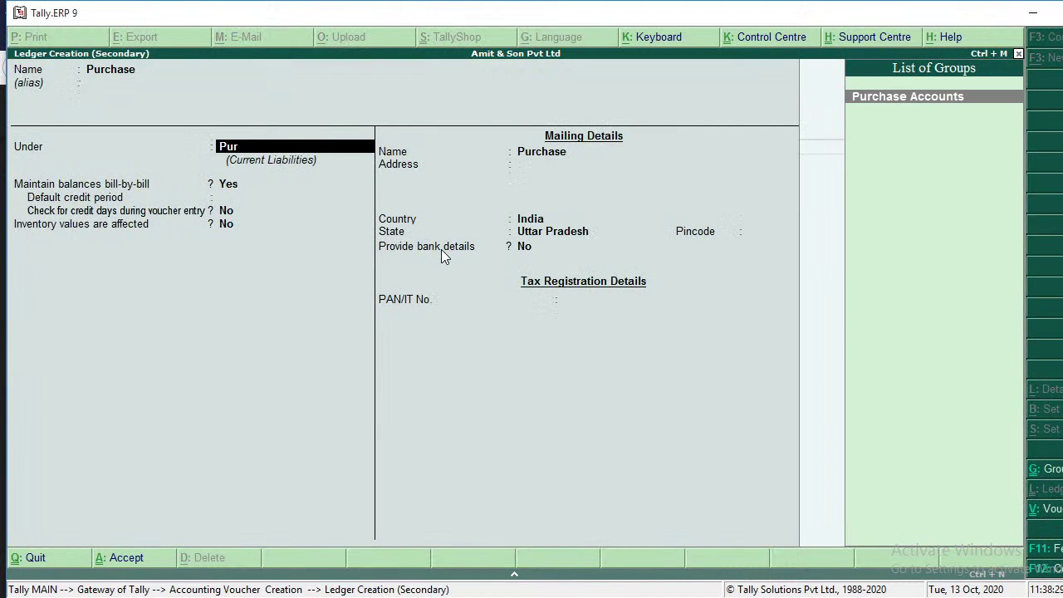
pyautogui.press('Return')
pyautogui.press('Return')
pyautogui.press('Return')
pyautogui.press('Return')
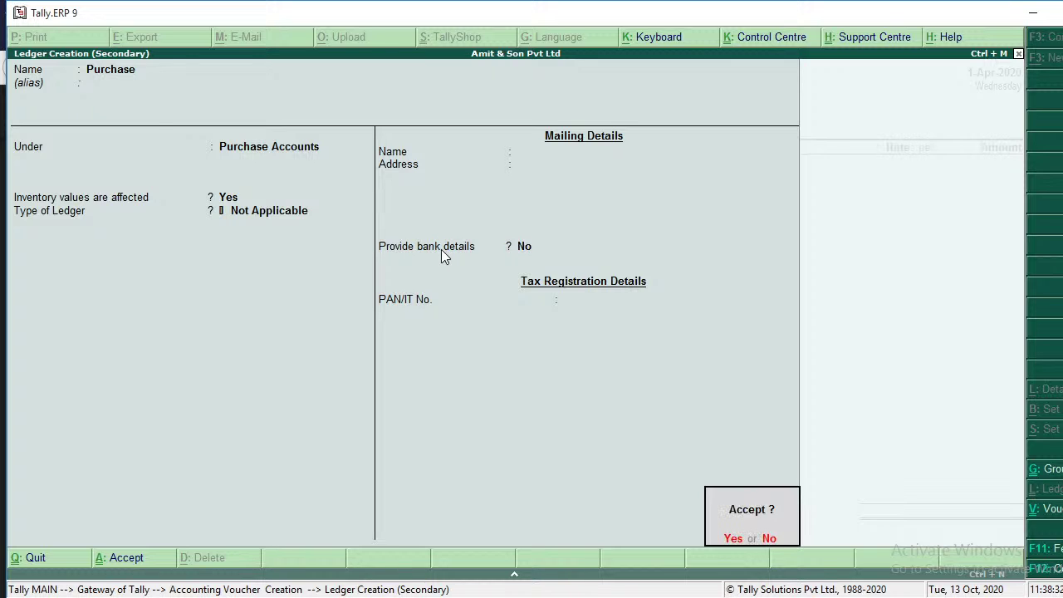
pyautogui.press('Return')
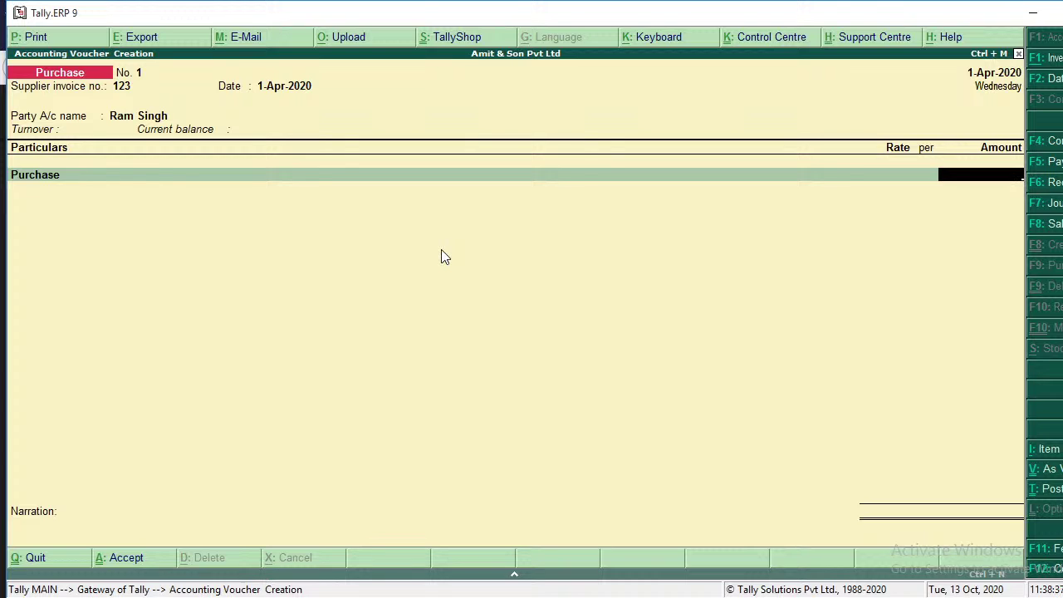
# Enter 1,00,000 as the amount on the Purchase line.
pyautogui.write('100000')
pyautogui.press('Return')
pyautogui.press('Return')
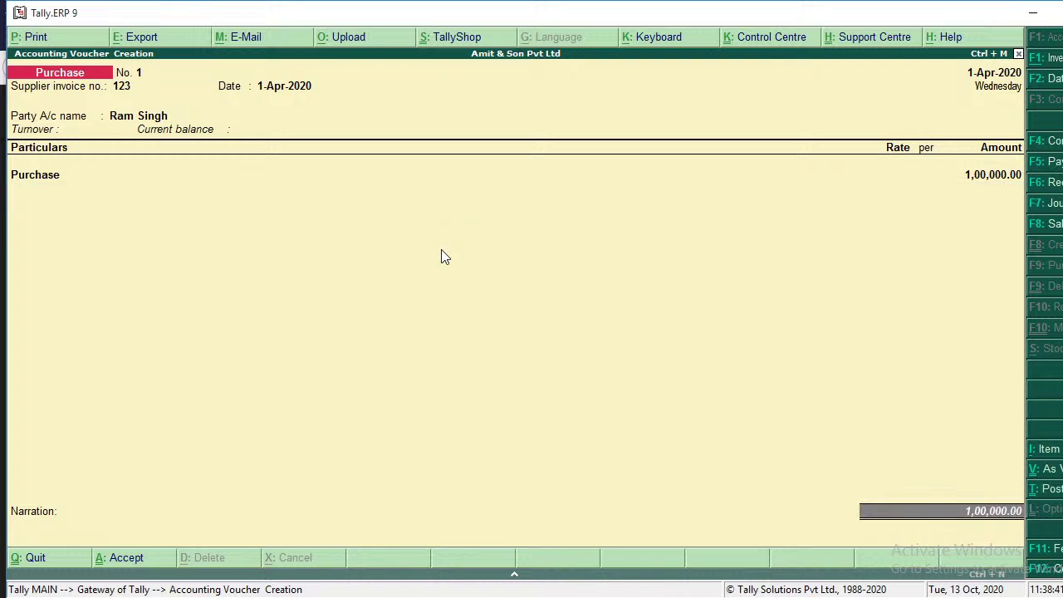
# Allocate the full amount to New Ref 123 in the bill-wise details, then save the purchase voucher and leave voucher entry.
pyautogui.press('Return')
pyautogui.press('Return')
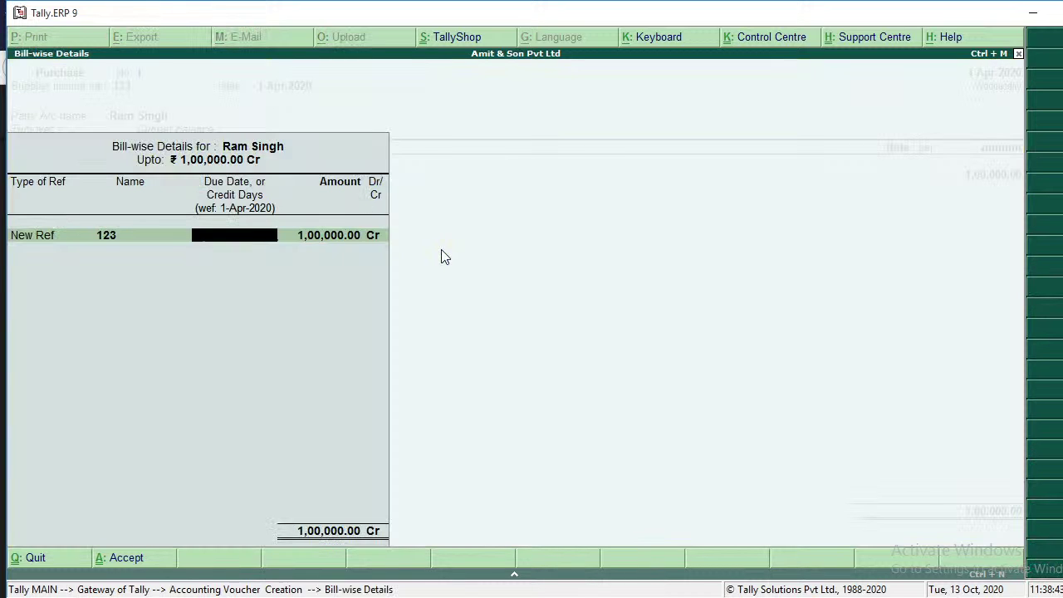
pyautogui.press('Return')
pyautogui.press('Return')
pyautogui.press('Return')
pyautogui.press('Return')
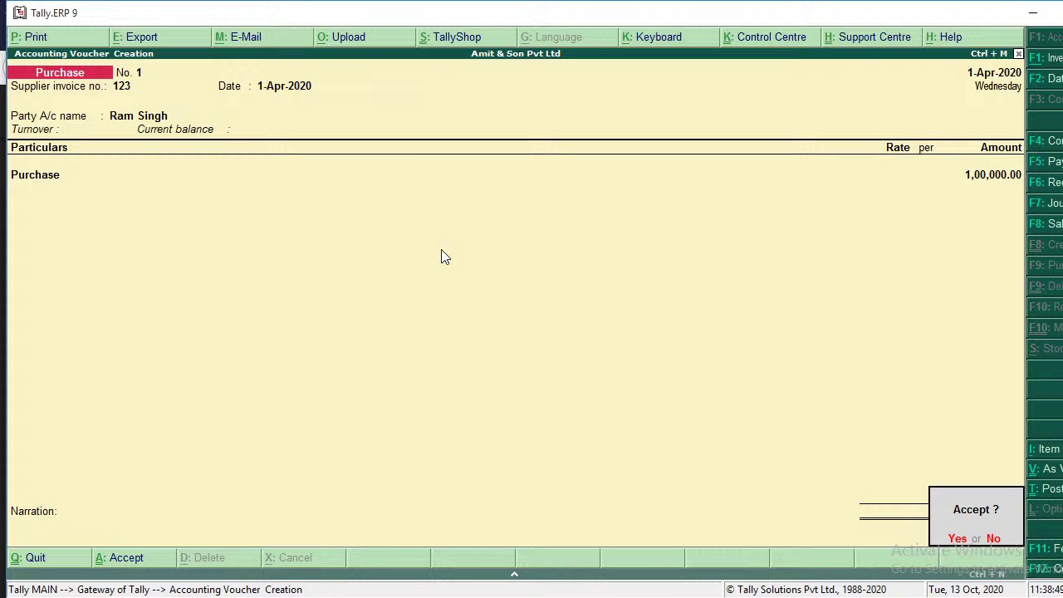
pyautogui.press('Return')
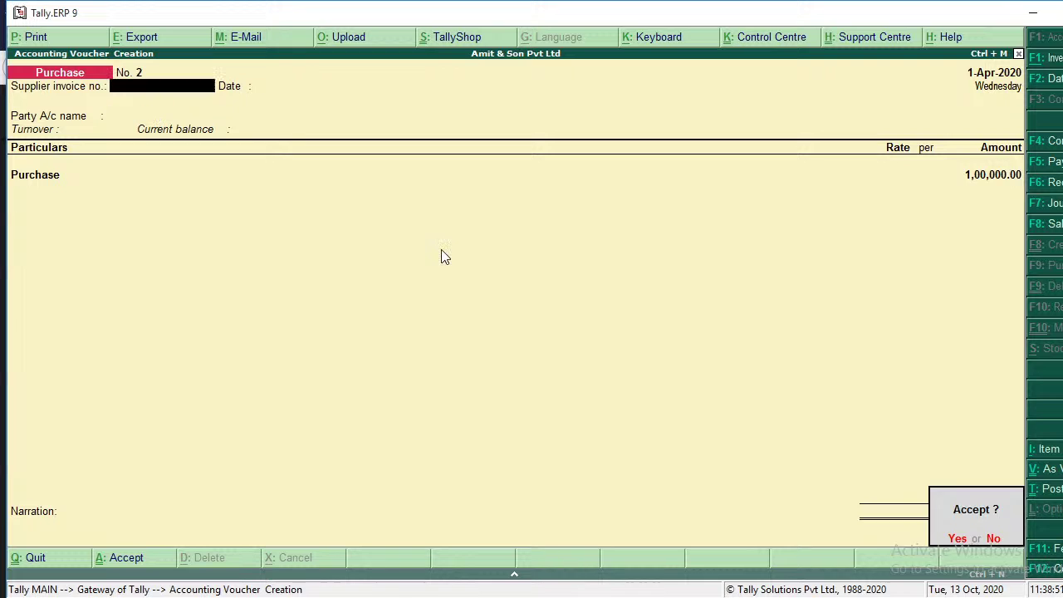
pyautogui.press('Escape')
pyautogui.press('Return')
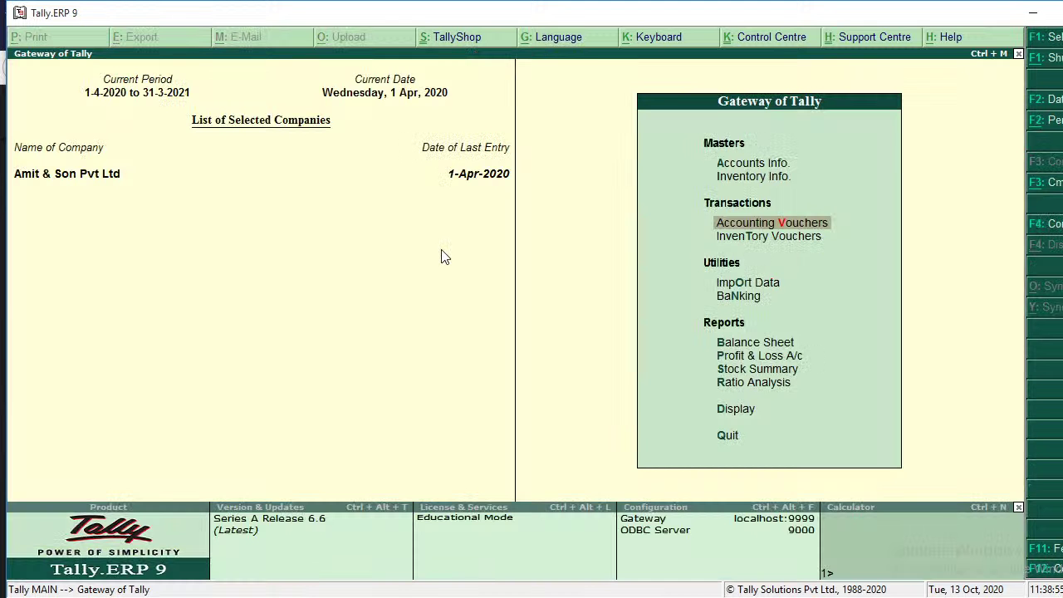
# Go to the Display reports from the Gateway of Tally.
pyautogui.press('Down')
pyautogui.press('Down')
pyautogui.press('Down')
pyautogui.press('Down')
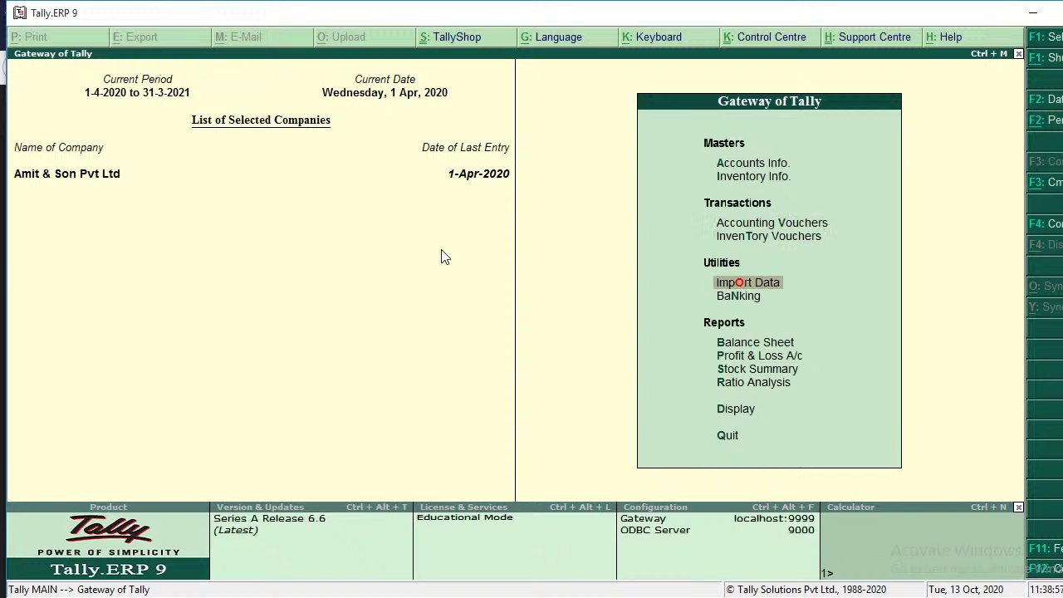
pyautogui.press('Down')
pyautogui.press('Down')
pyautogui.press('Down')
pyautogui.press('Down')
pyautogui.press('Down')
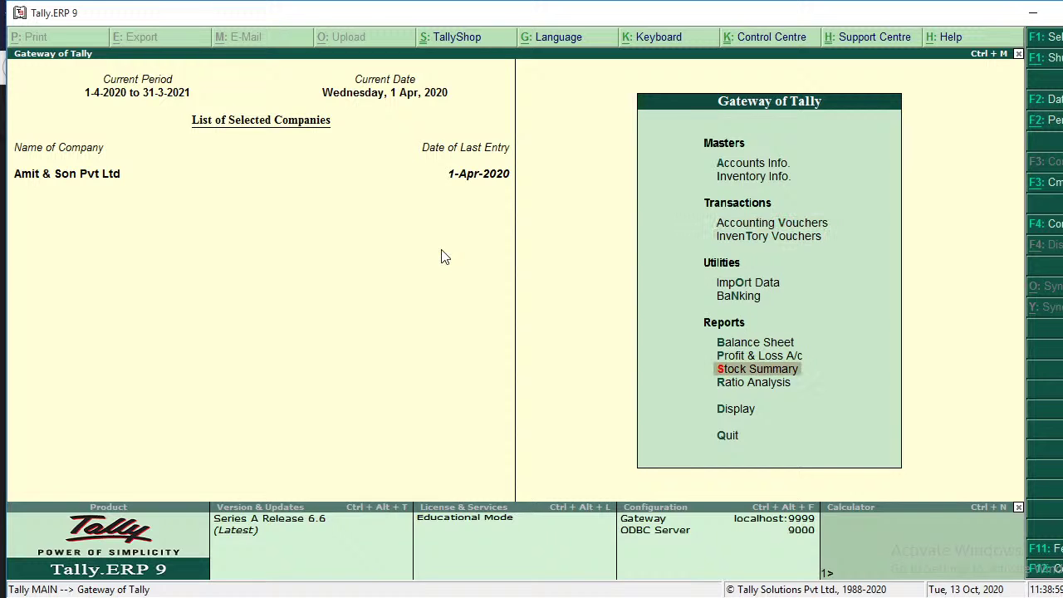
pyautogui.press('Up')
pyautogui.press('Return')
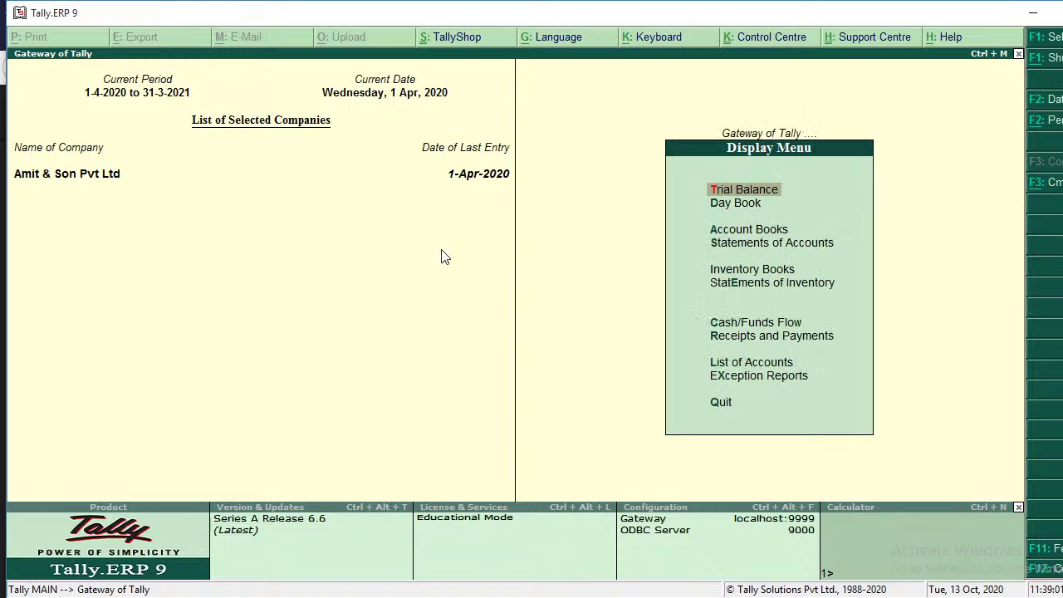
# Review the outstanding Payables under Statements of Accounts with the bill's voucher details expanded, then return to the Gateway of Tally.
pyautogui.press('Down')
pyautogui.press('Down')
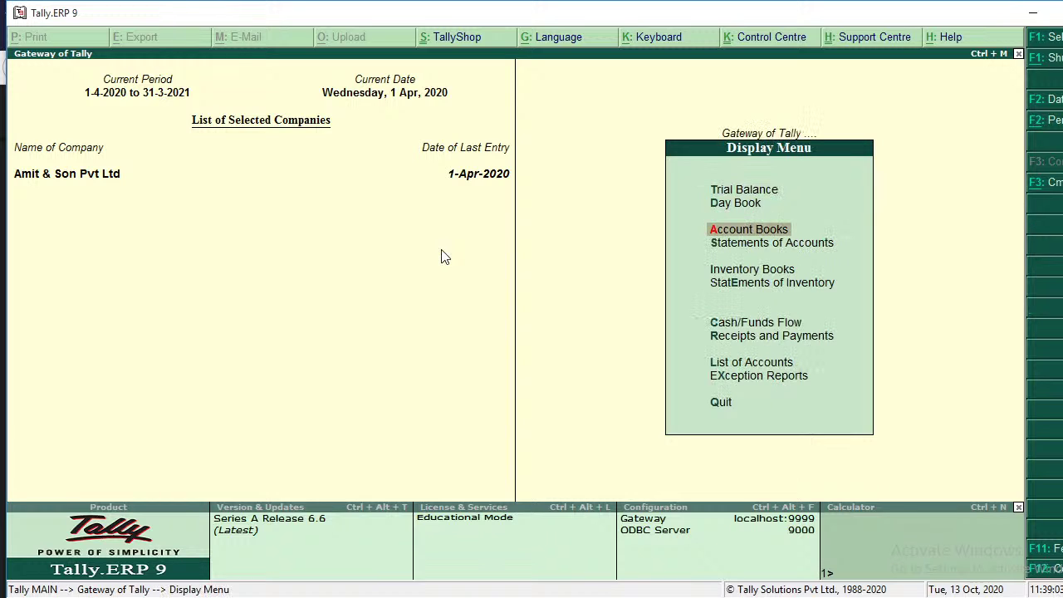
pyautogui.press('Down')
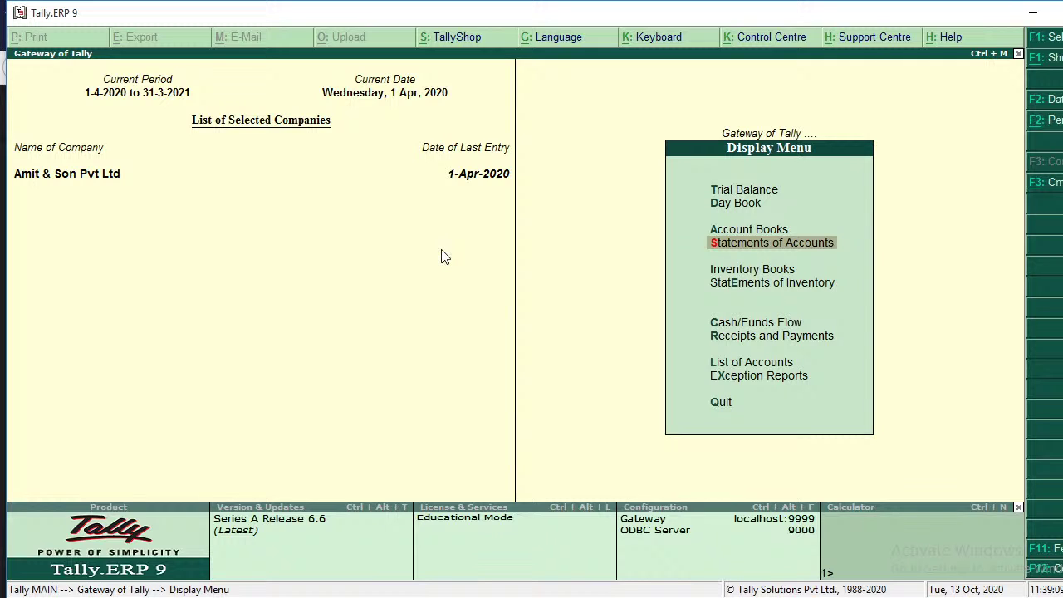
pyautogui.press('Return')
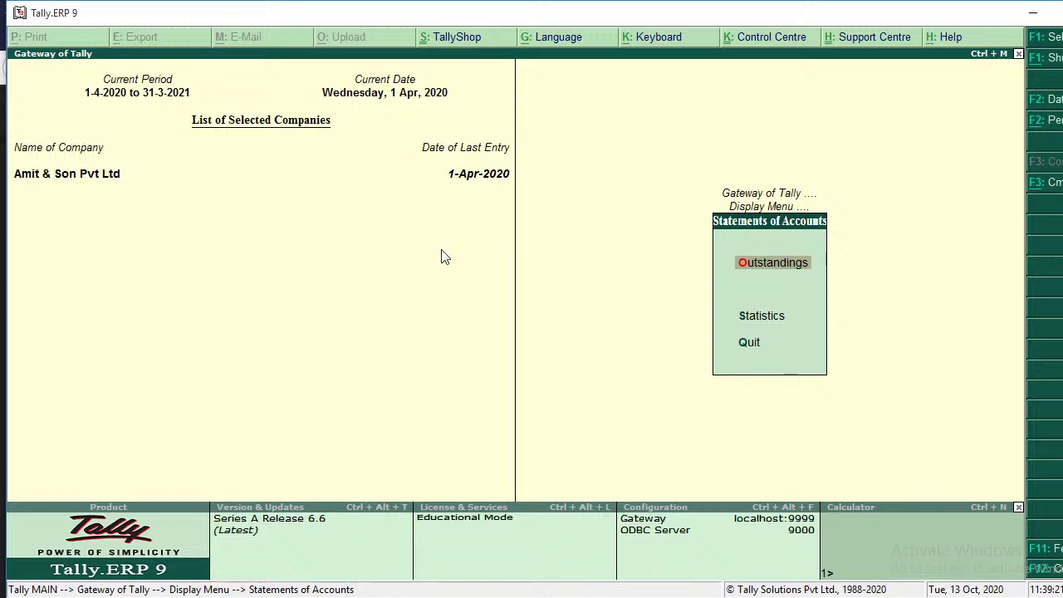
pyautogui.press('Return')
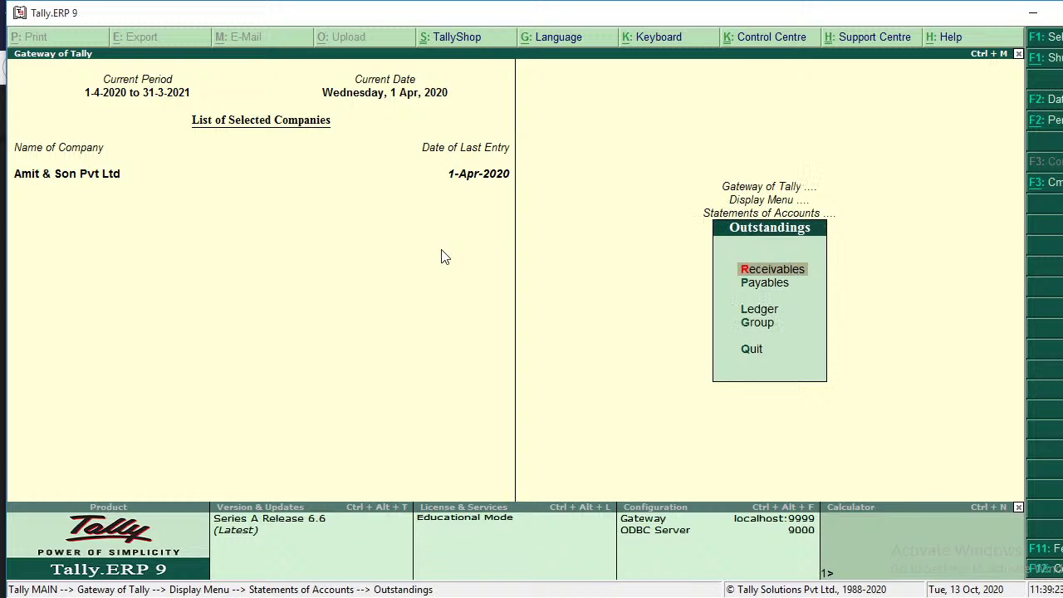
pyautogui.press('Down')
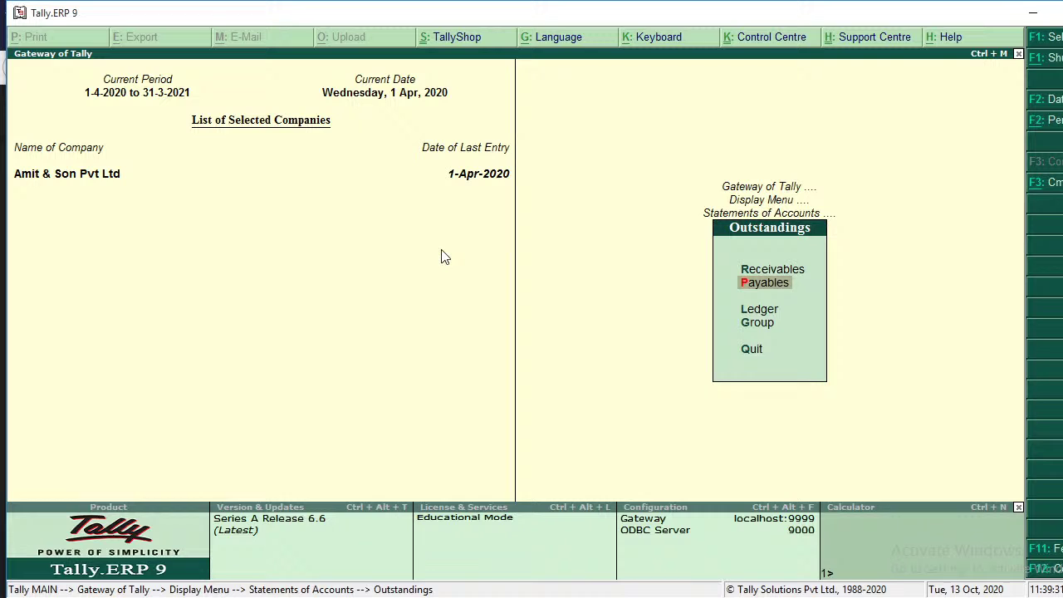
pyautogui.press('Return')
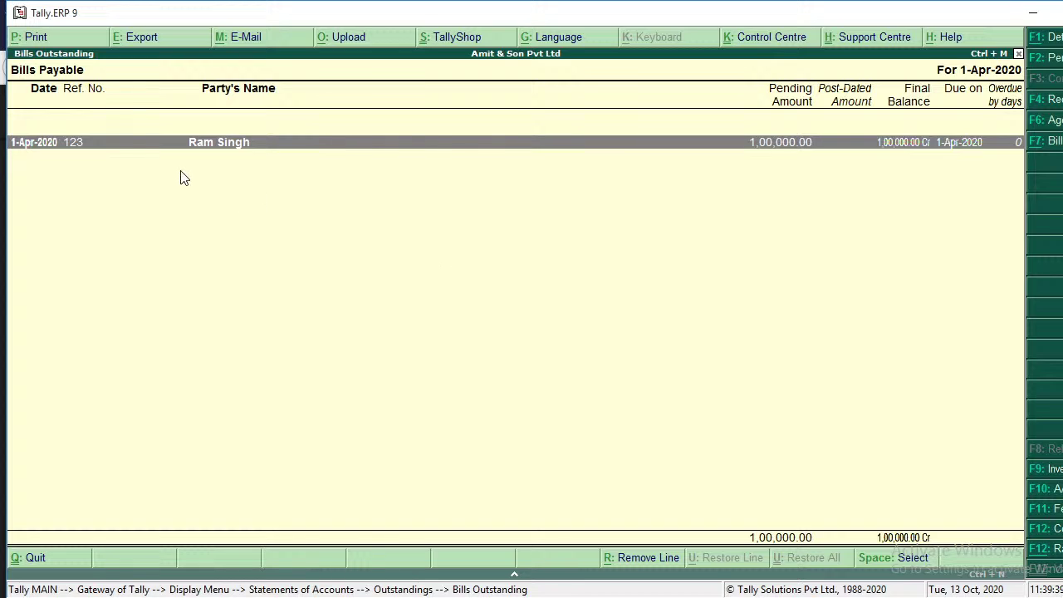
pyautogui.hotkey('alt', 'F1')
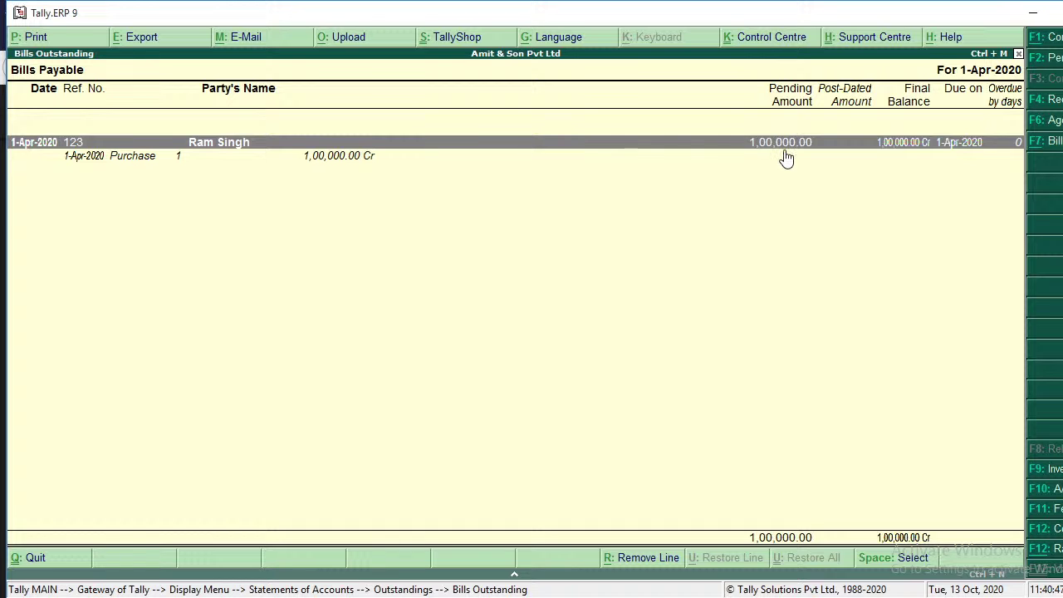
pyautogui.press('Escape')
pyautogui.press('Escape')
pyautogui.press('Escape')
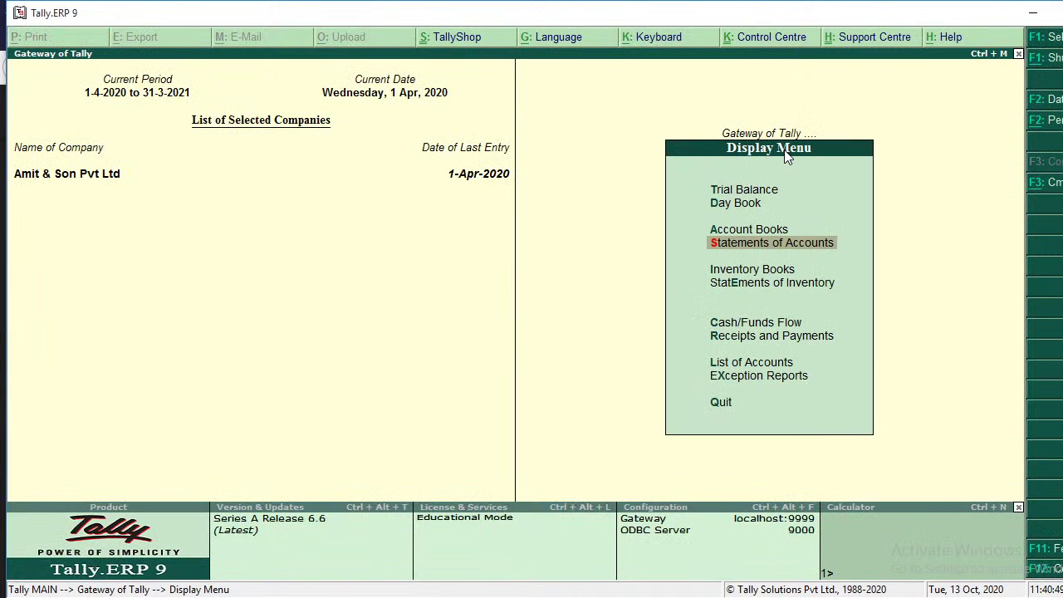
pyautogui.press('Escape')
# Start a Payment voucher in Accounting Vouchers and debit the supplier's ledger with 20,000.
pyautogui.press('v')
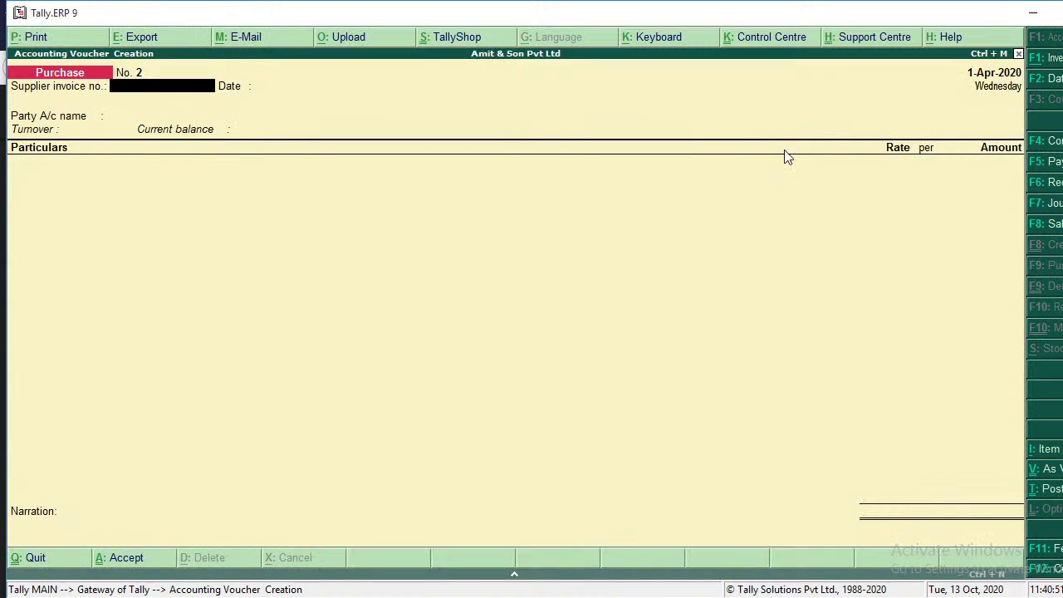
pyautogui.press('F5')
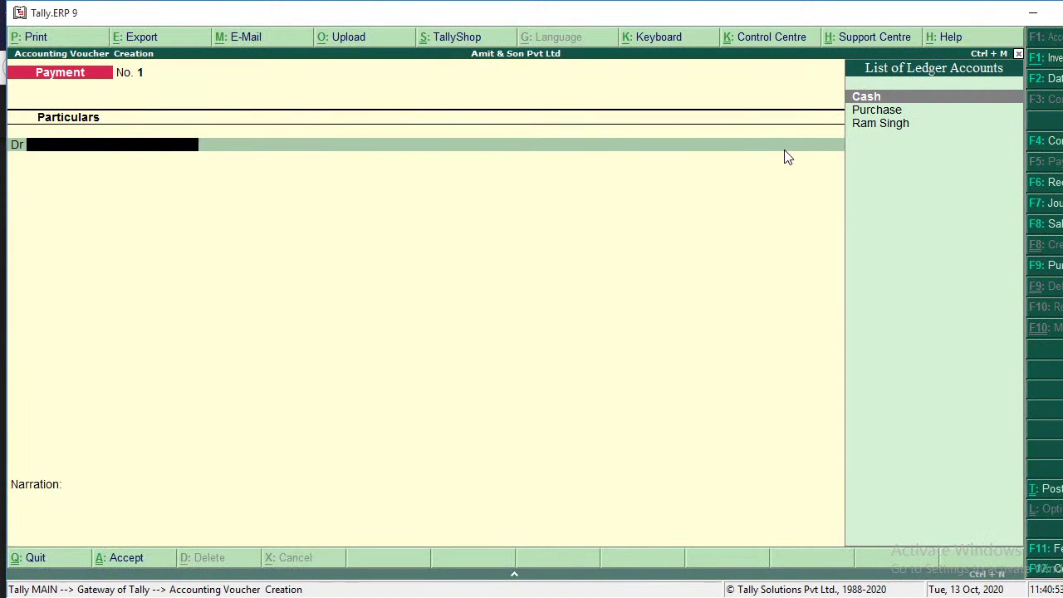
pyautogui.write('Ram')
pyautogui.press('Return')
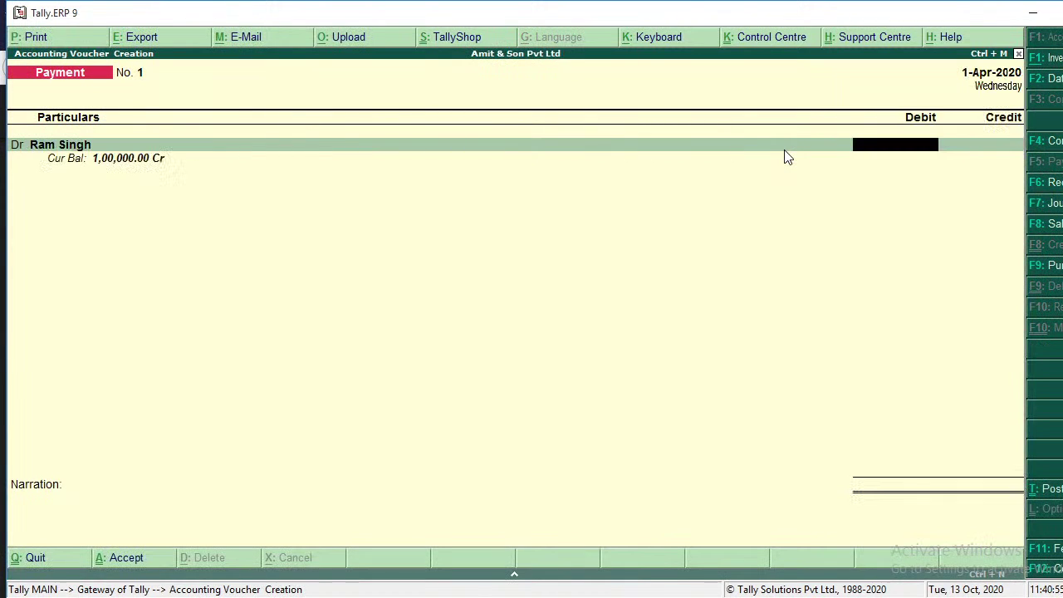
pyautogui.write('20,0000')
pyautogui.press('BackSpace')
pyautogui.press('Return')
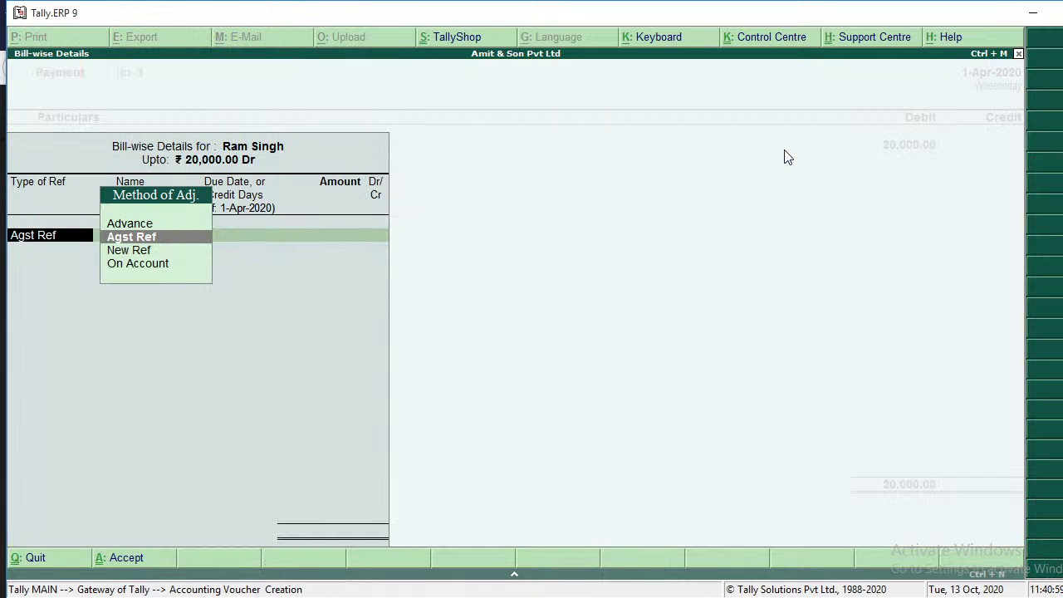
# Allocate the 20,000 payment as Agst Ref to pending bill 123 in the bill-wise details.
pyautogui.press('Return')
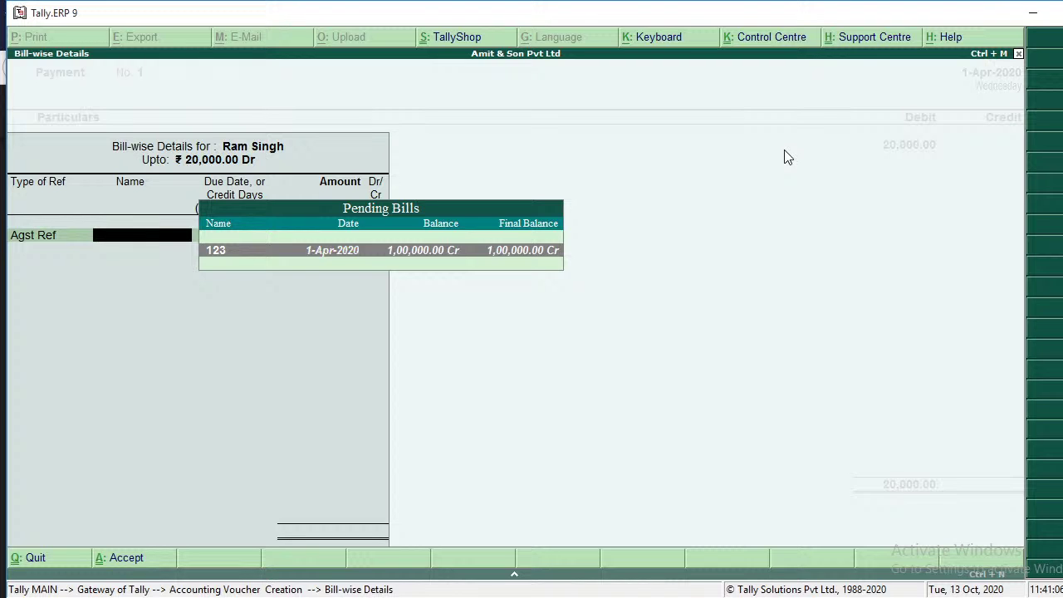
pyautogui.press('Return')
pyautogui.press('Return')
pyautogui.press('Return')
pyautogui.press('Return')
# Credit Cash with 20,000, save the payment voucher with an empty narration, and leave voucher entry.
pyautogui.write('cas')
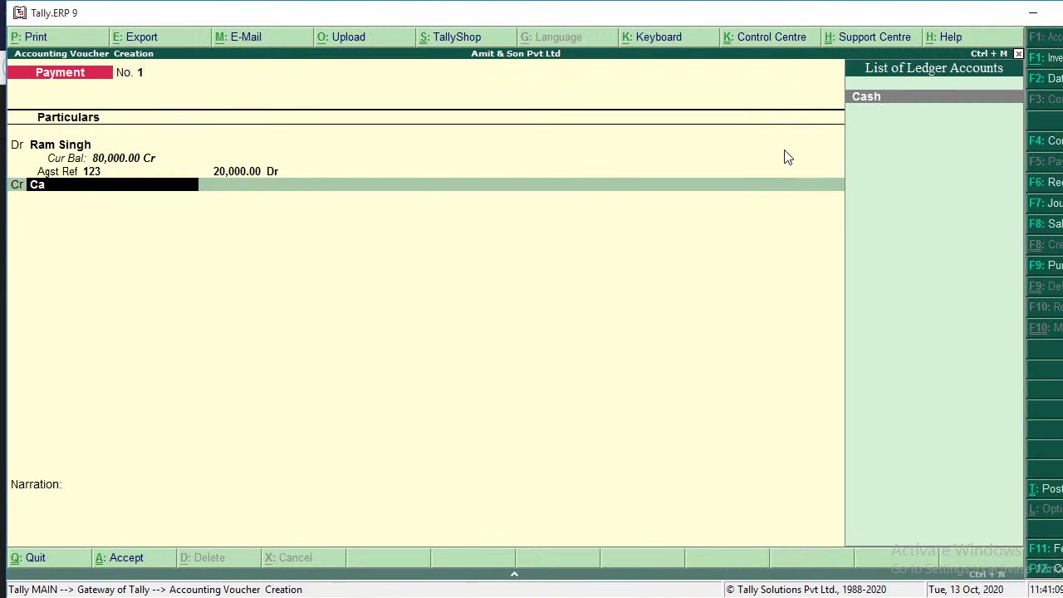
pyautogui.press('Return')
pyautogui.press('Return')
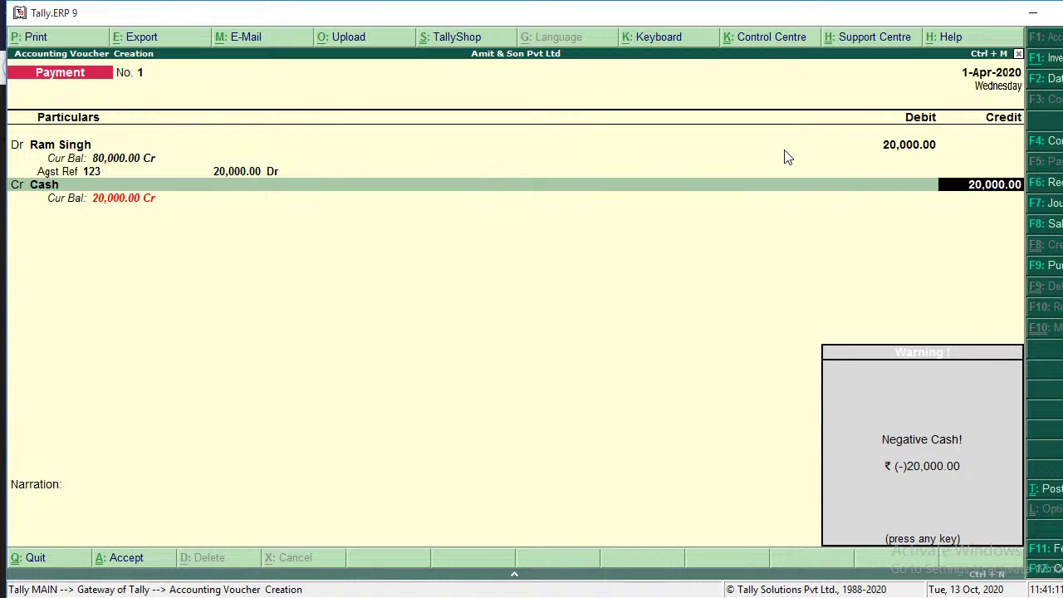
pyautogui.press('Return')
pyautogui.press('Return')
pyautogui.press('Return')
pyautogui.press('Return')
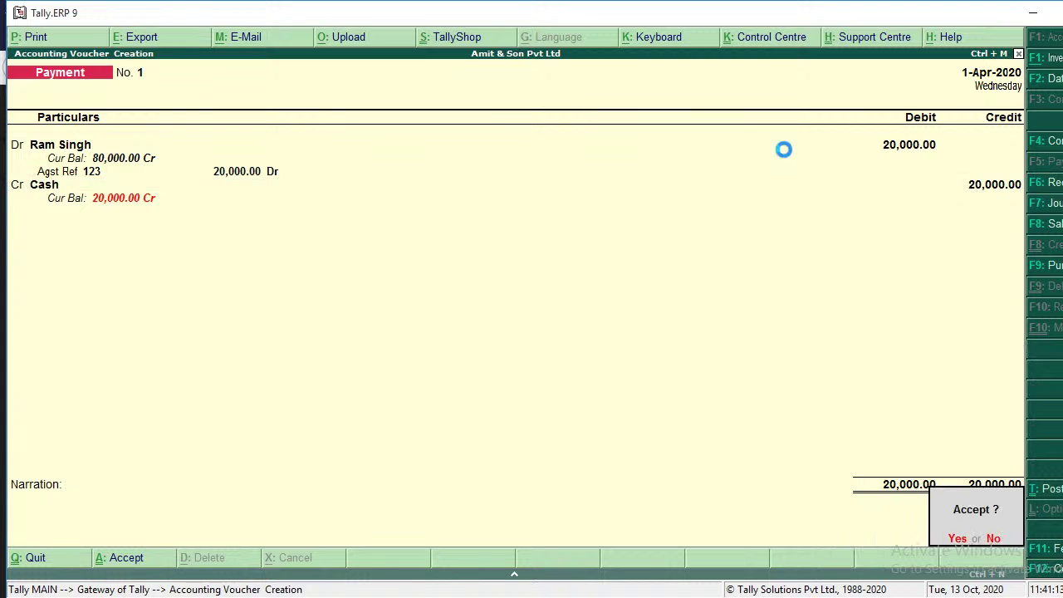
pyautogui.press('Escape')
pyautogui.press('Return')
# Review the outstanding Payables with the bill's purchase and payment vouchers expanded, then return to the Gateway of Tally.
pyautogui.press('d')
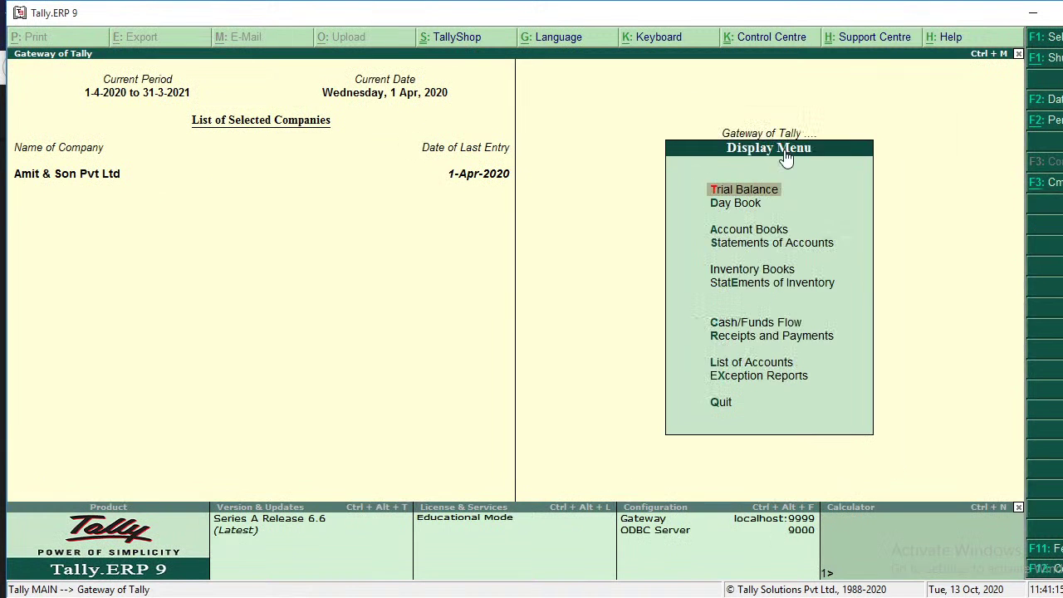
pyautogui.press('Down')
pyautogui.press('Down')
pyautogui.press('Down')
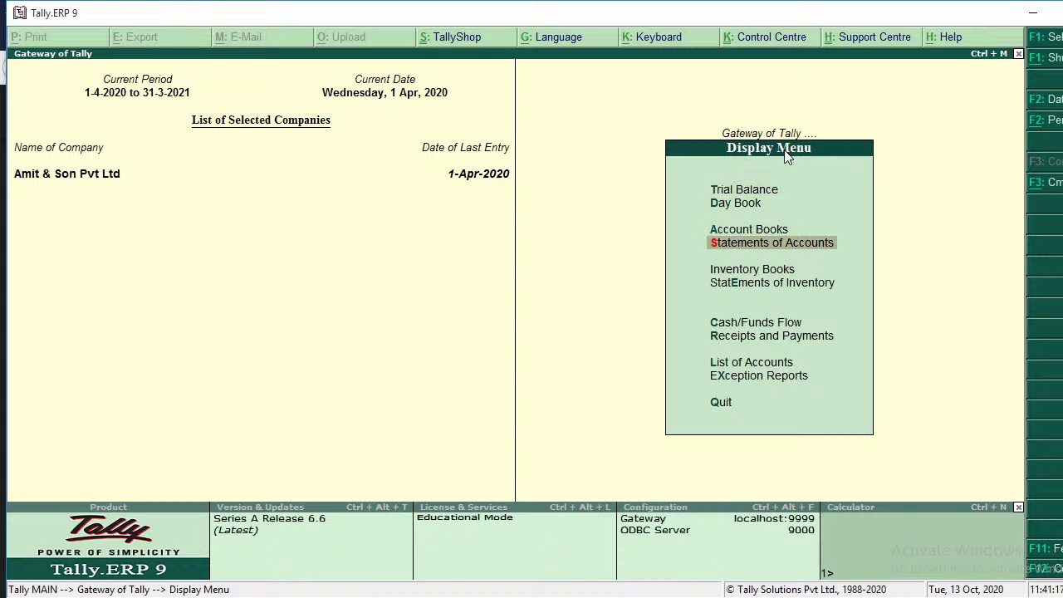
pyautogui.press('Return')
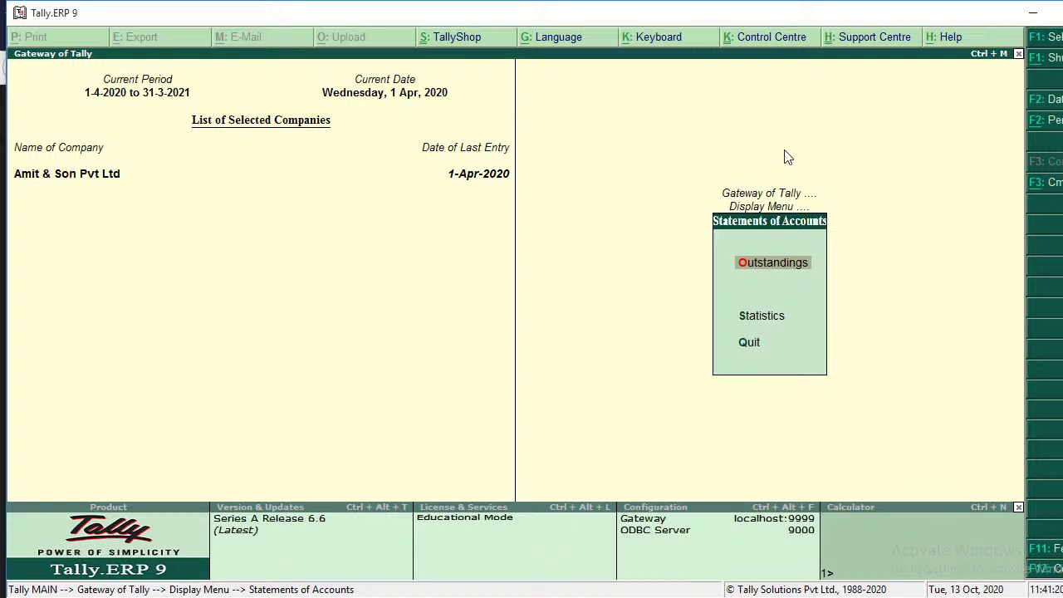
pyautogui.press('Return')
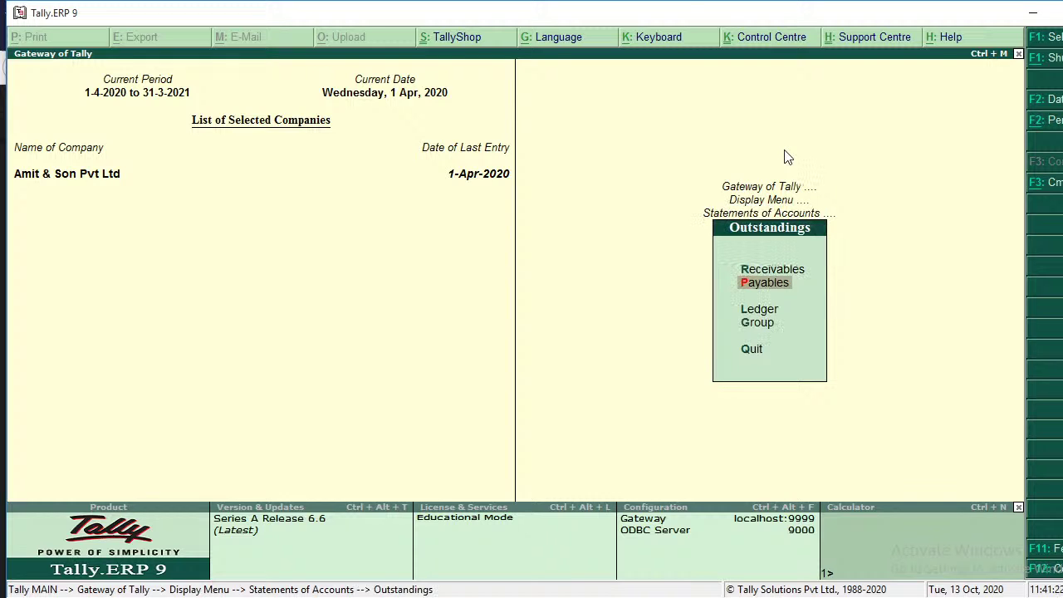
pyautogui.press('Return')
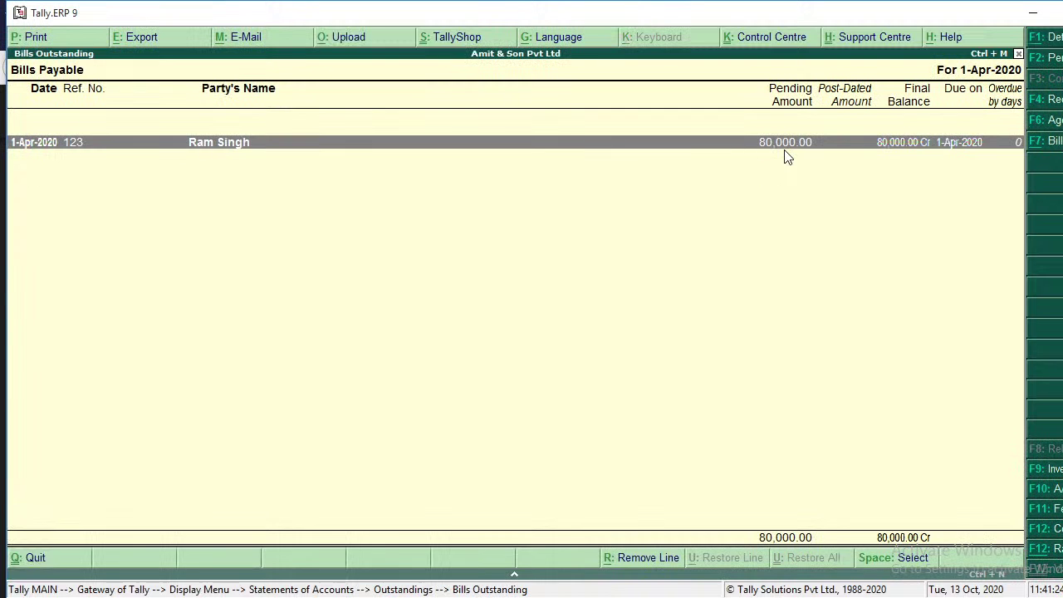
pyautogui.hotkey('alt', 'F1')
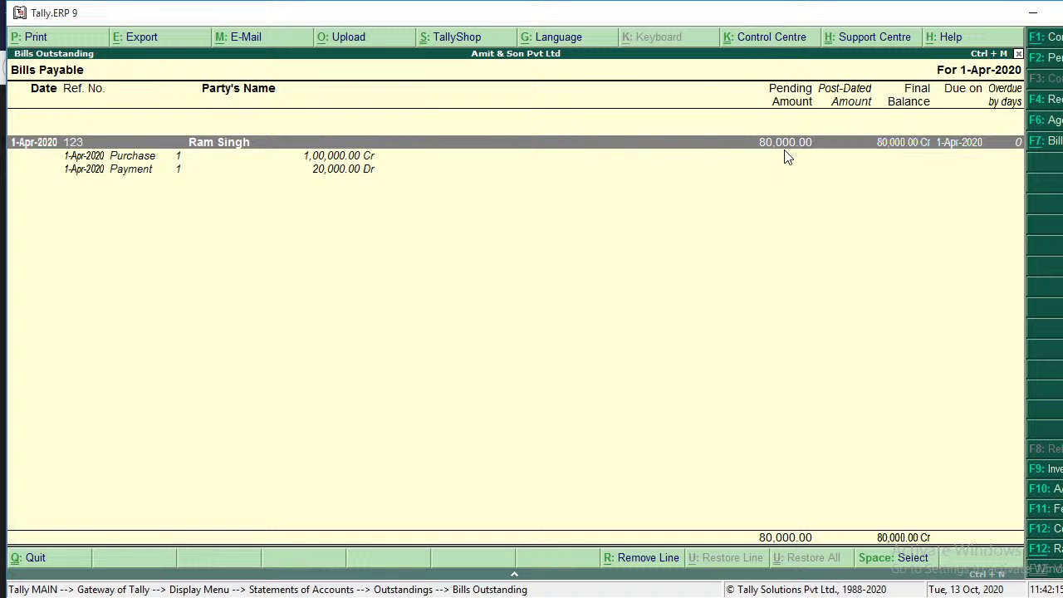
pyautogui.press('Escape')
pyautogui.press('Escape')
pyautogui.press('Escape')
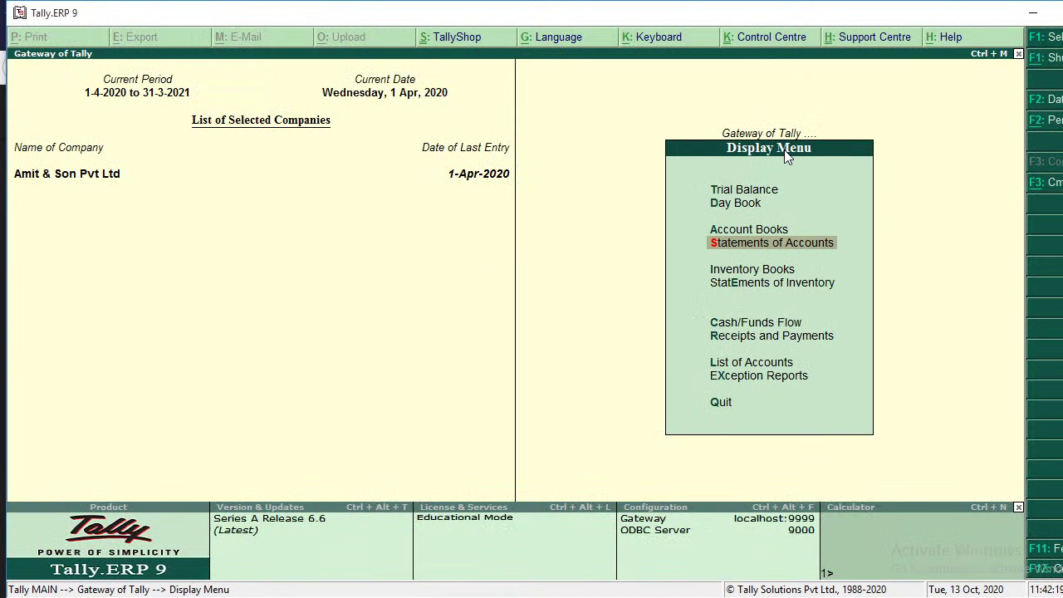
pyautogui.press('Escape')
# Start another Payment voucher in Accounting Vouchers and choose the supplier's ledger on the debit line.
pyautogui.press('Down')
pyautogui.press('Down')
pyautogui.press('Down')
pyautogui.press('Down')
pyautogui.press('Down')
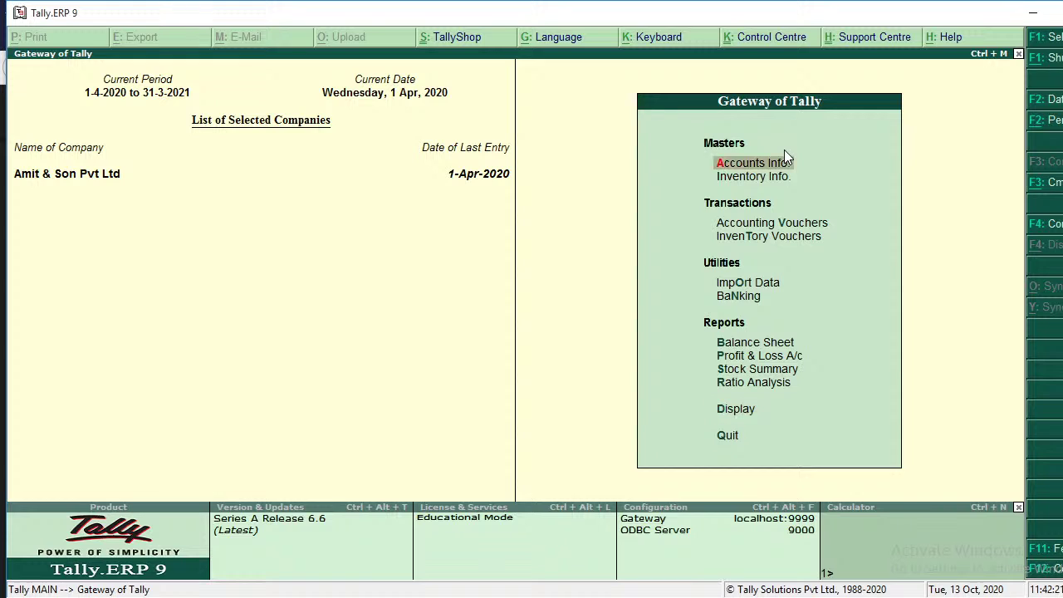
pyautogui.press('Up')
pyautogui.press('Up')
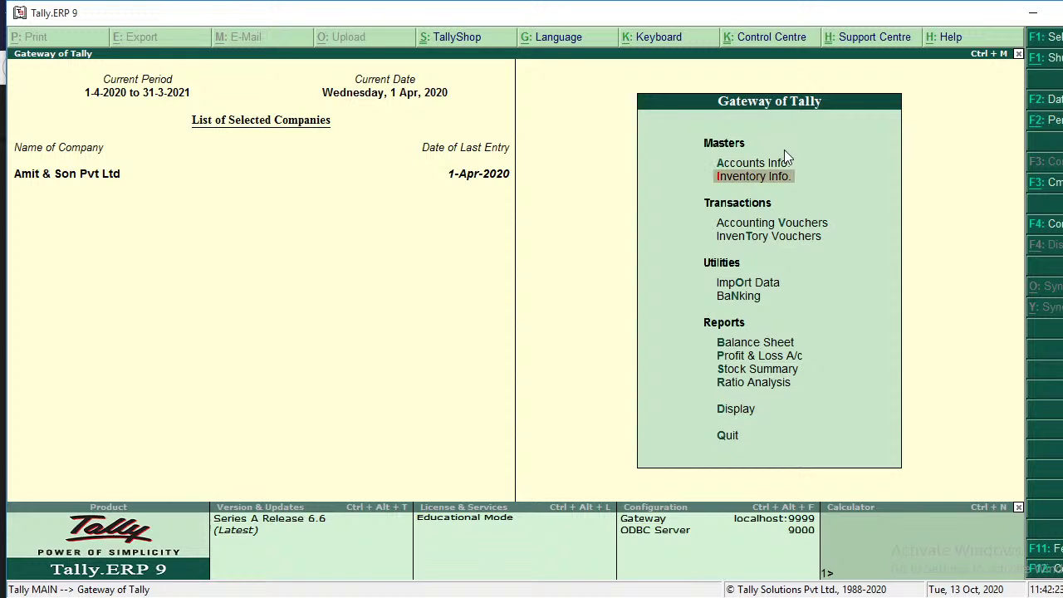
pyautogui.press('Down')
pyautogui.press('Return')
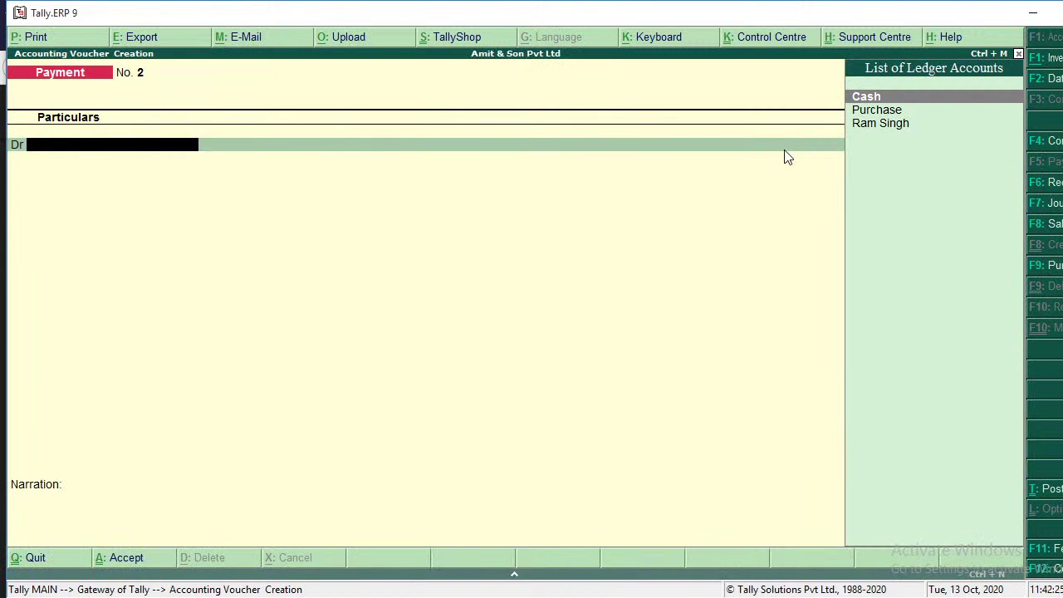
pyautogui.write('R')
pyautogui.press('Return')
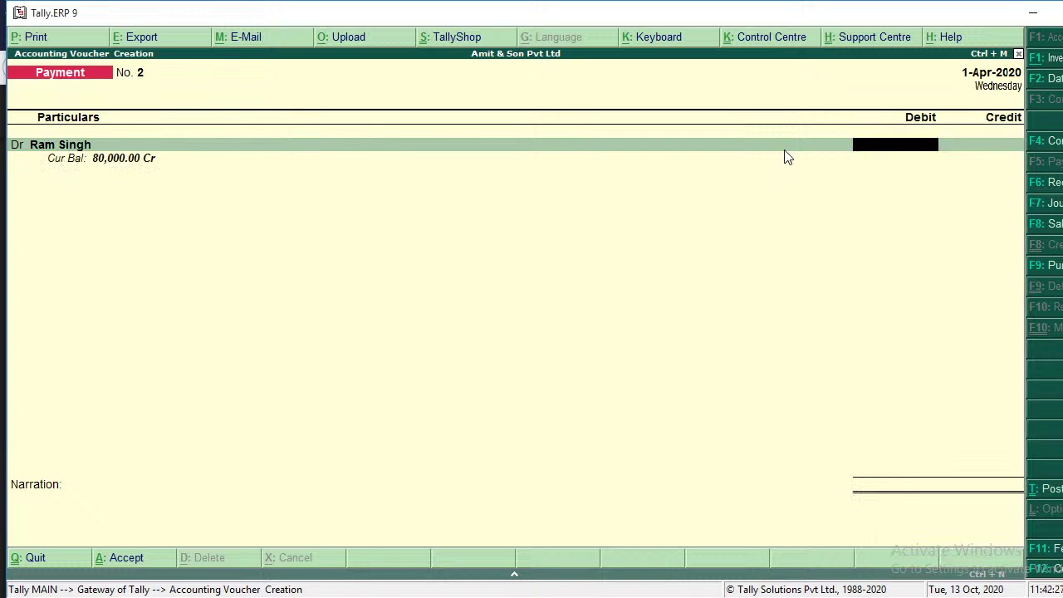
# Set the payment voucher's date to 2-Apr-2020 and enter 40,000 as the supplier's debit amount.
pyautogui.press('F2')
pyautogui.press('Return')
pyautogui.write('40,000')
pyautogui.press('Return')
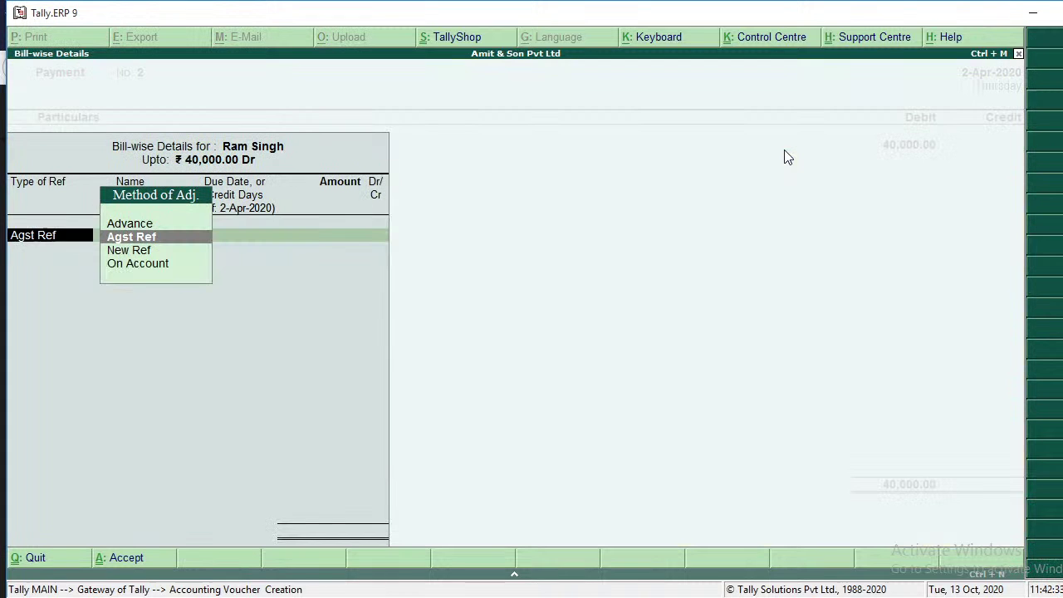
# Allocate the 40,000 payment as Agst Ref to pending bill 123 in the bill-wise details.
pyautogui.press('Return')
pyautogui.press('Return')
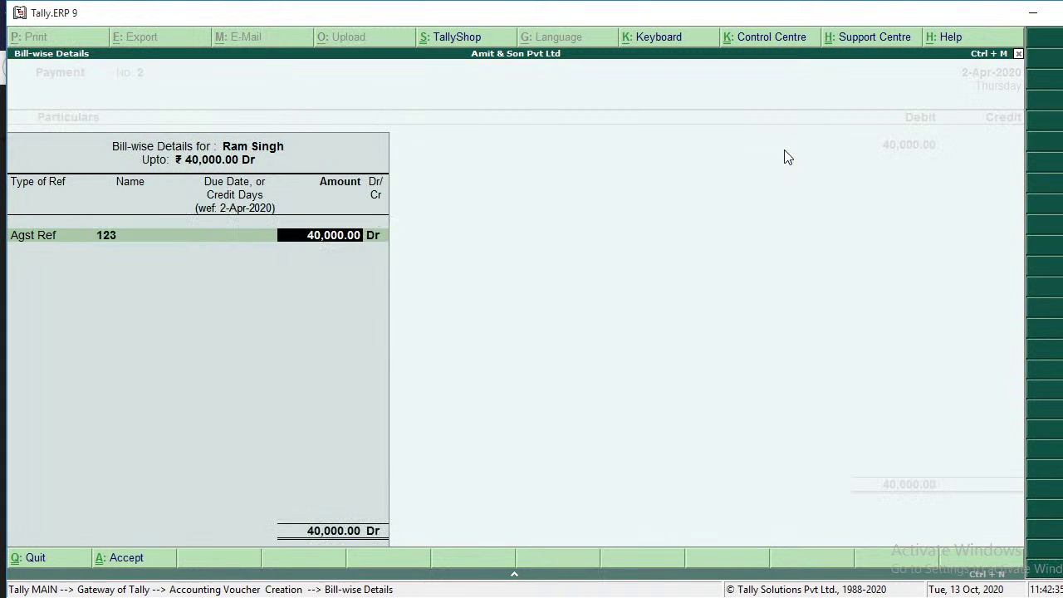
pyautogui.press('Return')
pyautogui.press('Return')
pyautogui.press('Return')
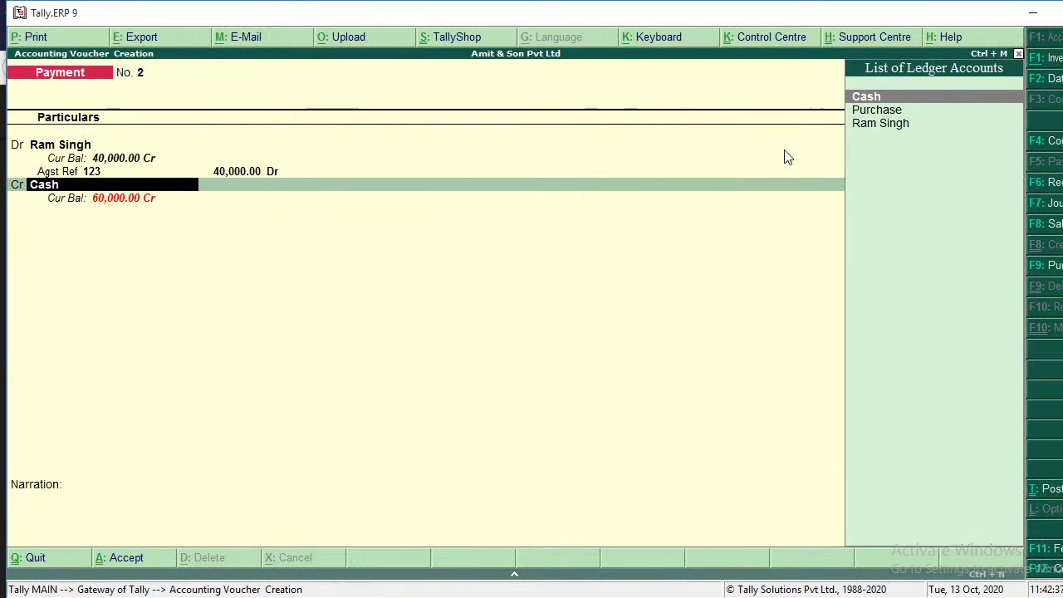
# Credit Cash with 40,000, save the second payment voucher, and leave voucher entry.
pyautogui.press('Return')
pyautogui.press('Return')
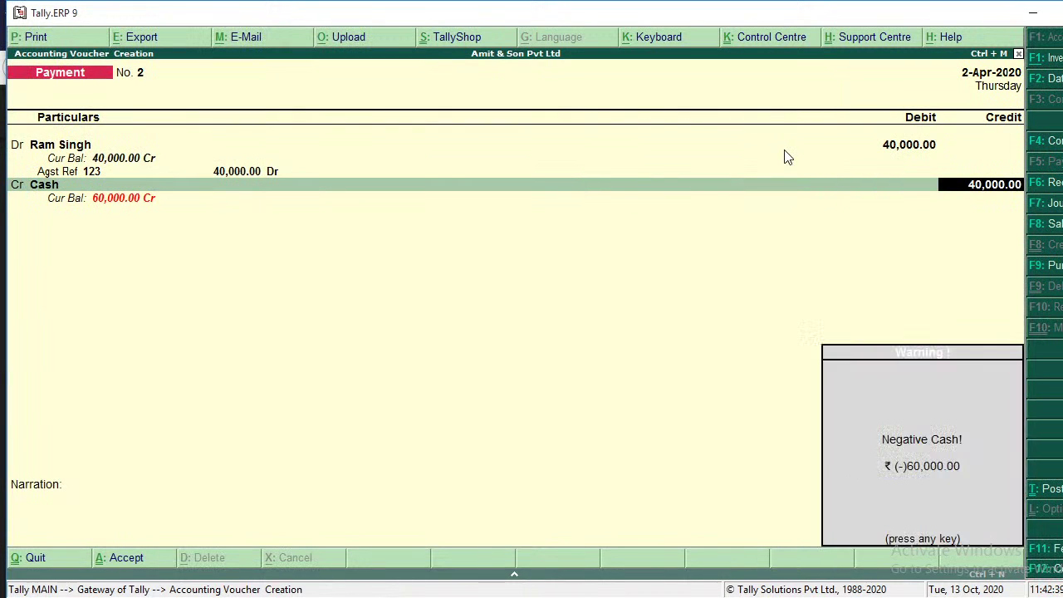
pyautogui.press('Return')
pyautogui.press('Return')
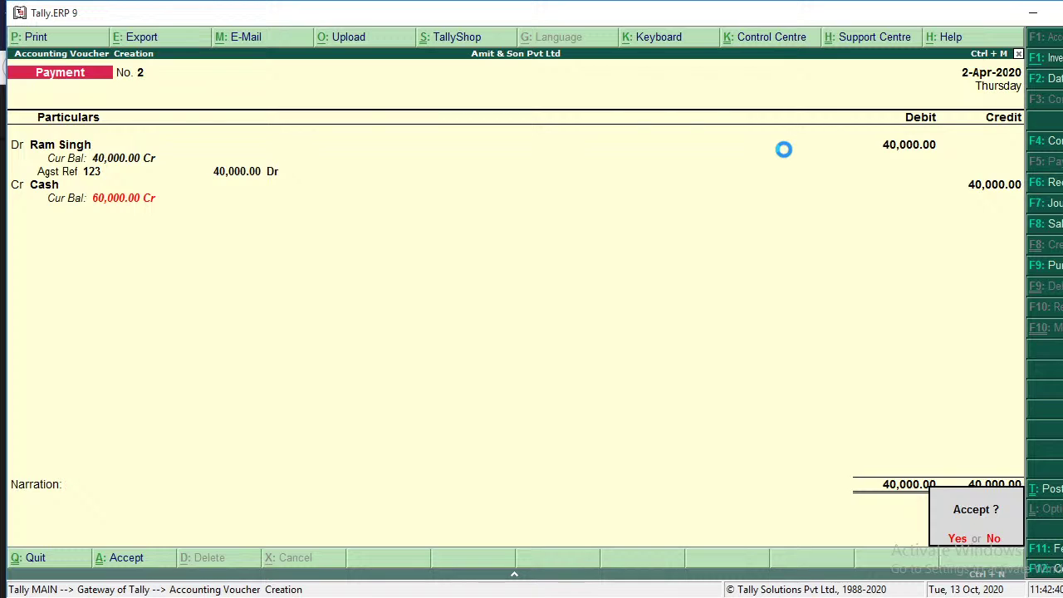
pyautogui.press('Return')
pyautogui.press('Escape')
pyautogui.press('Return')
# Examine bill 123 in the outstanding Payables with all its vouchers expanded after the second payment, then return to the Gateway of Tally.
pyautogui.press('d')
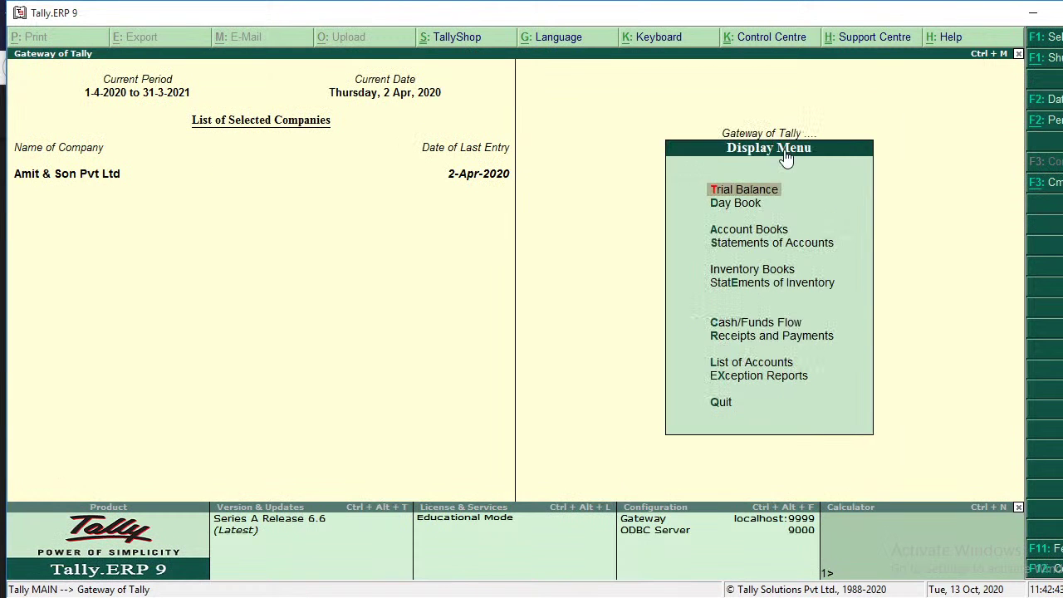
pyautogui.press('Down')
pyautogui.press('Down')
pyautogui.press('Down')
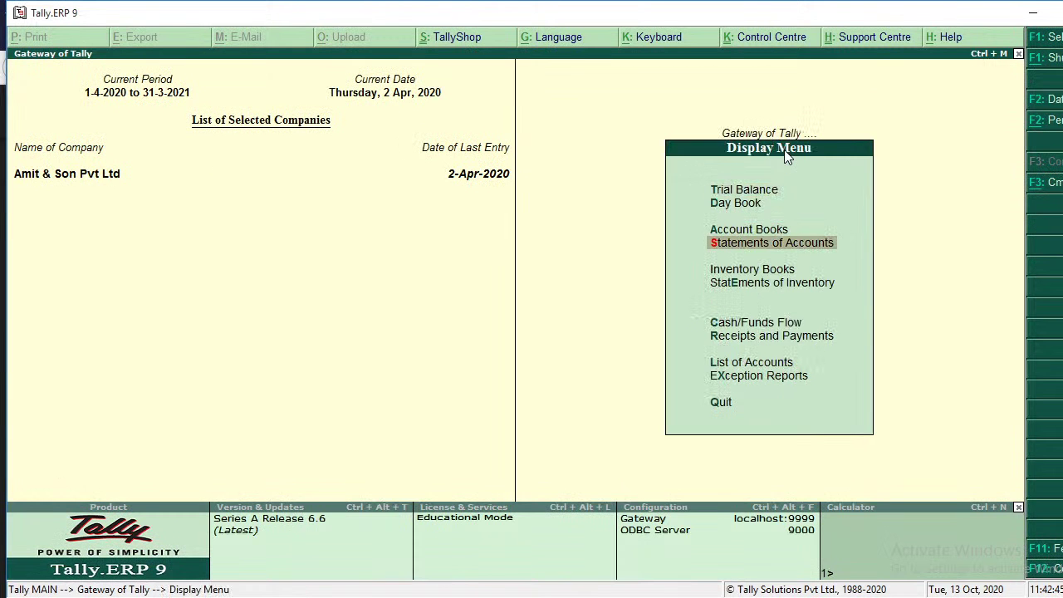
pyautogui.press('Return')
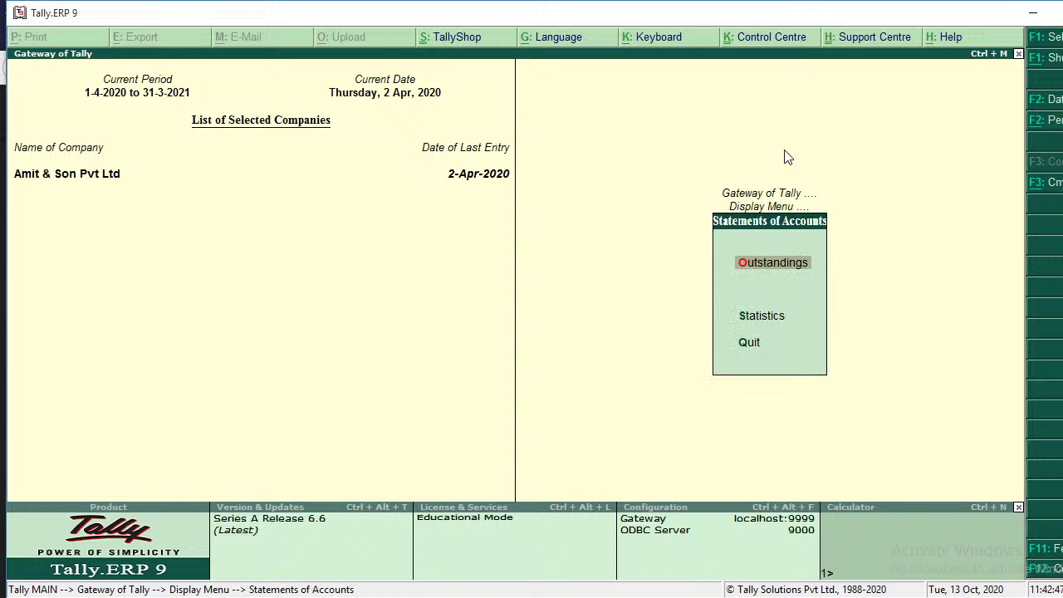
pyautogui.press('Return')
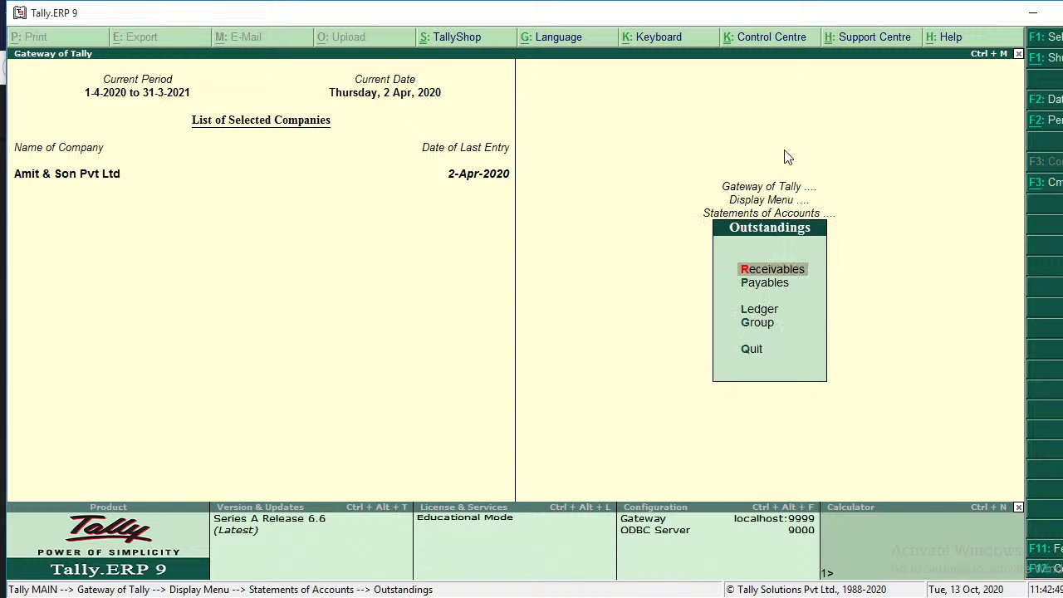
pyautogui.press('Down')
pyautogui.press('Return')
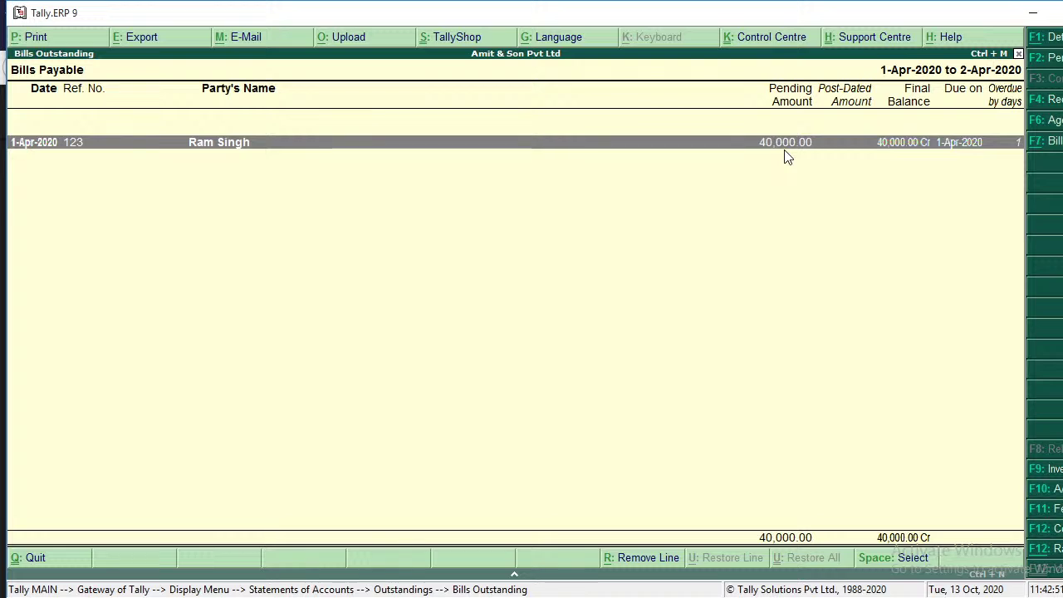
pyautogui.hotkey('alt', 'F1')
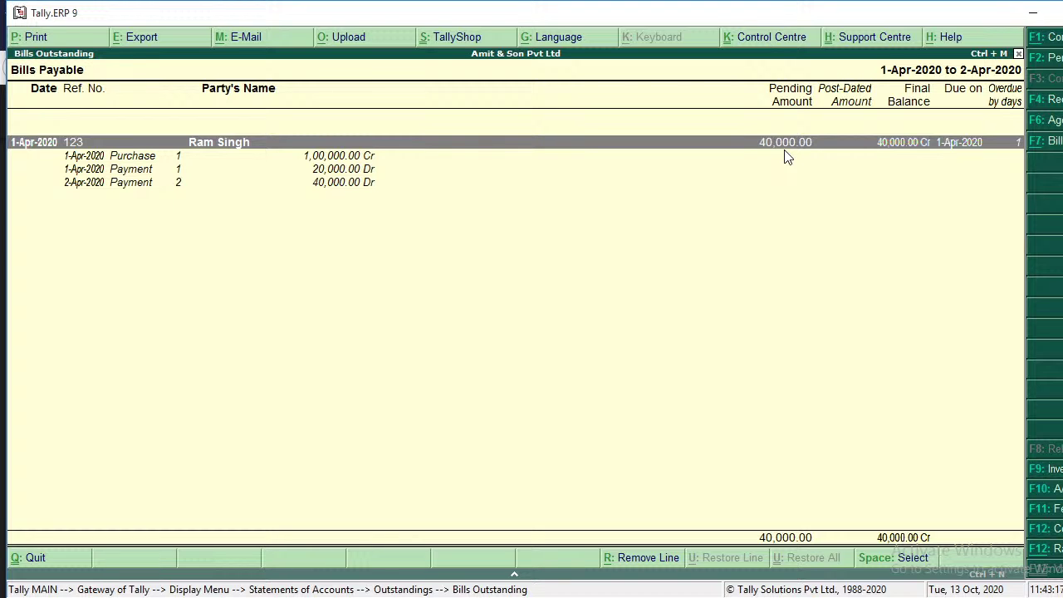
pyautogui.press('Escape')
pyautogui.press('Escape')
pyautogui.press('Escape')
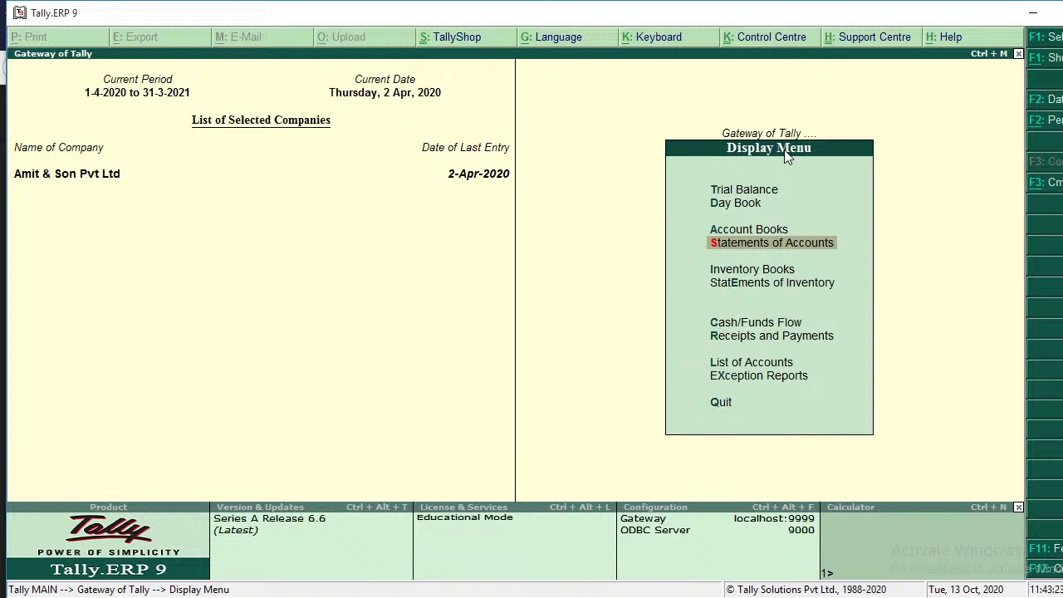
pyautogui.press('Escape')
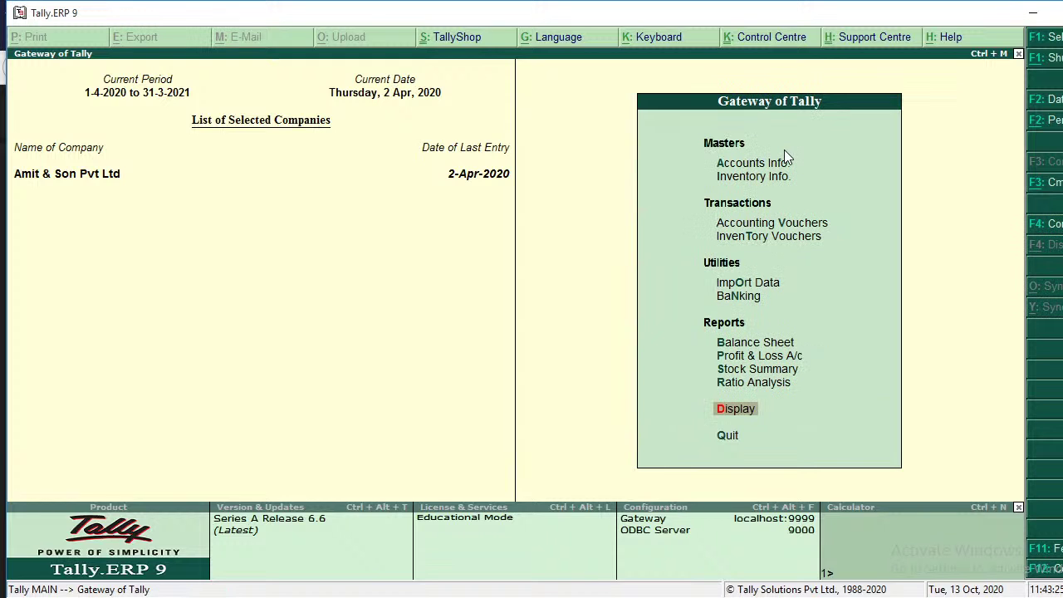
# Start a new Sales voucher in Accounting Vouchers and leave its reference number blank.
pyautogui.press('Up')
pyautogui.press('Up')
pyautogui.press('Up')
pyautogui.press('Up')
pyautogui.press('Up')
pyautogui.press('Up')
pyautogui.press('Up')
pyautogui.press('Up')
pyautogui.press('Up')
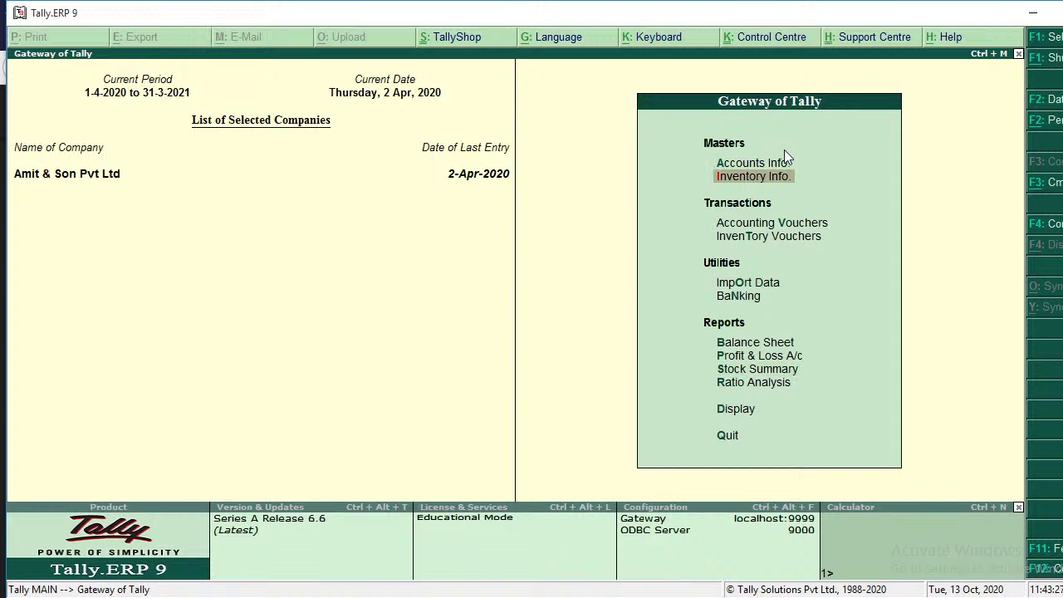
pyautogui.press('Down')
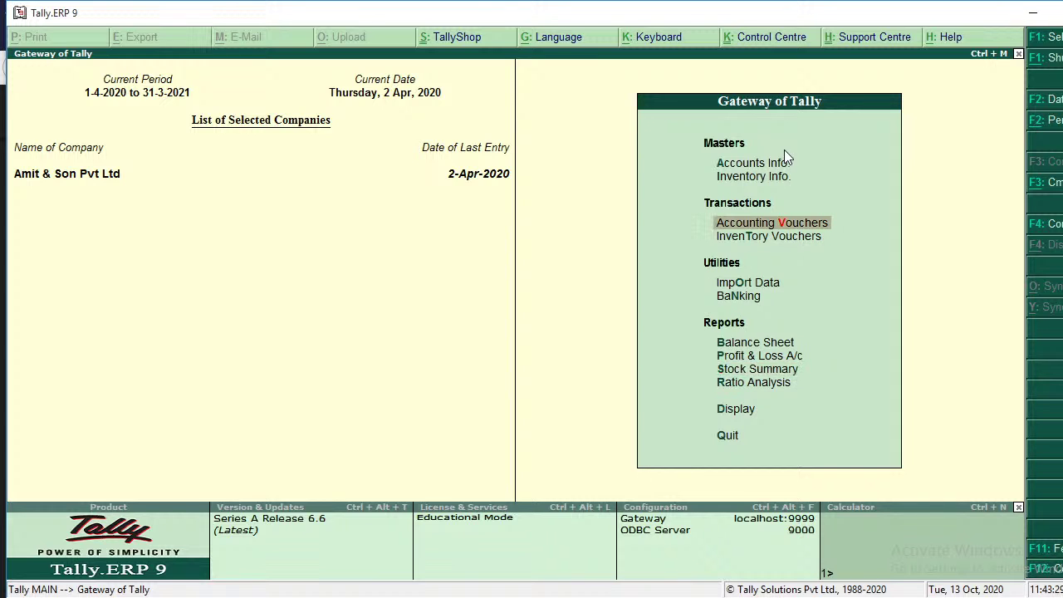
pyautogui.press('Return')
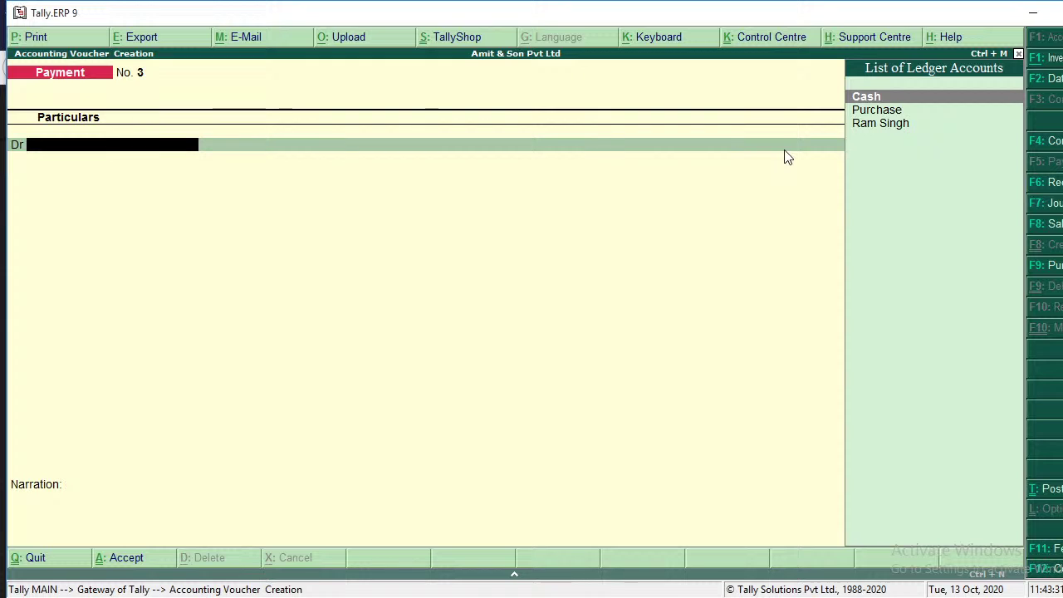
pyautogui.press('F8')
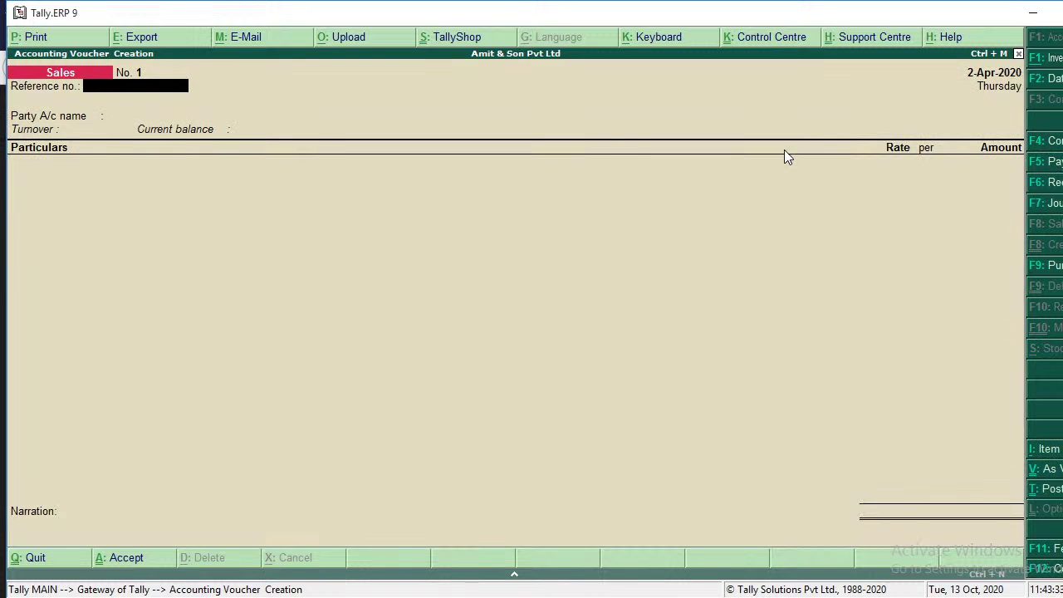
pyautogui.press('Return')
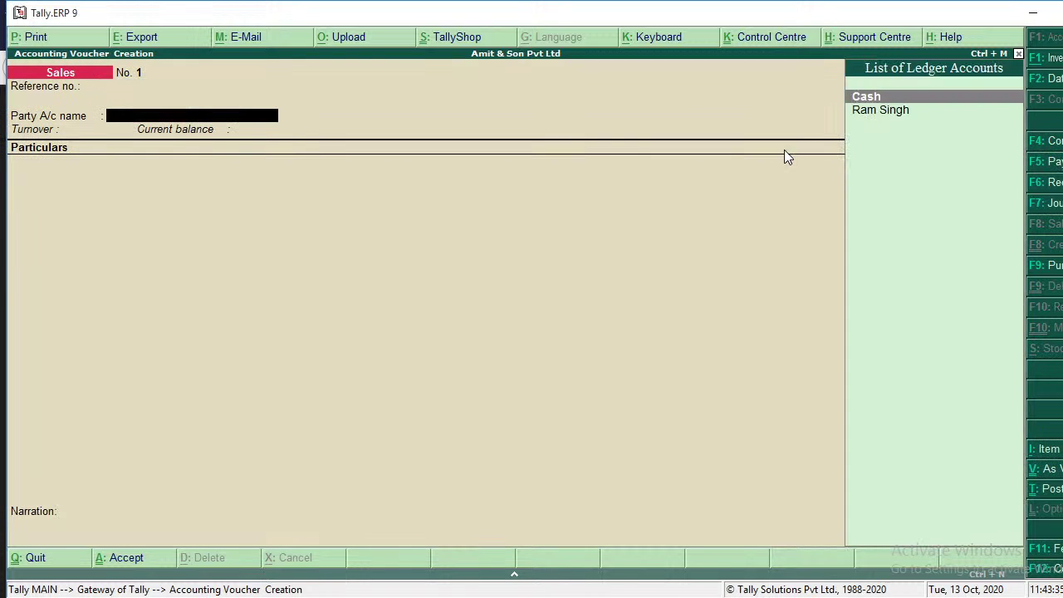
# Create the customer's ledger under Sundry Debtors with bill-by-bill balances set to Yes, and accept the party details unchanged.
pyautogui.hotkey('alt', 'c')
pyautogui.write('Rahu')
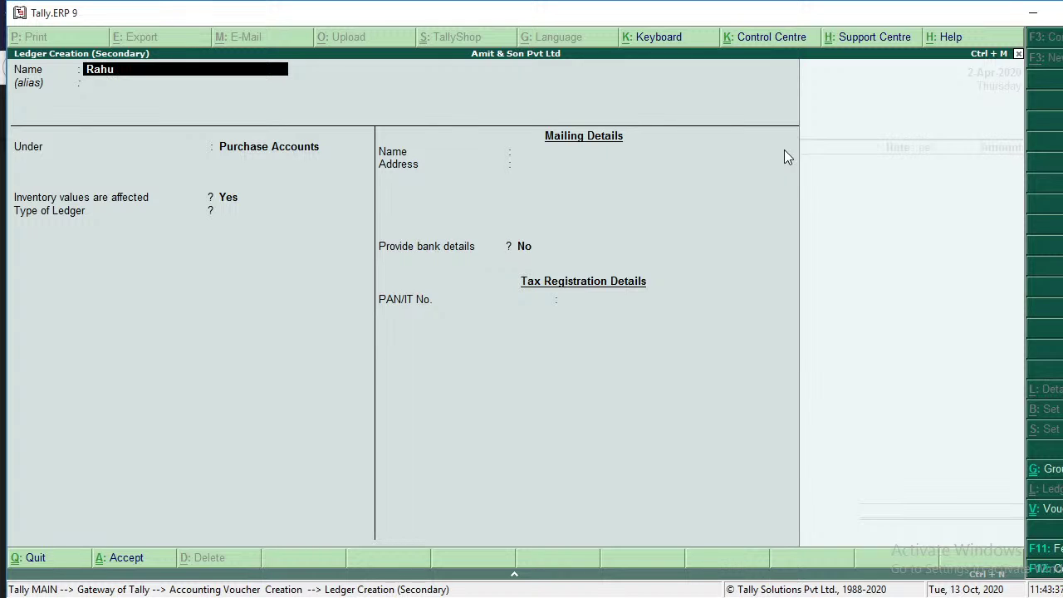
pyautogui.press('Return')
pyautogui.press('Return')
pyautogui.write('Su')
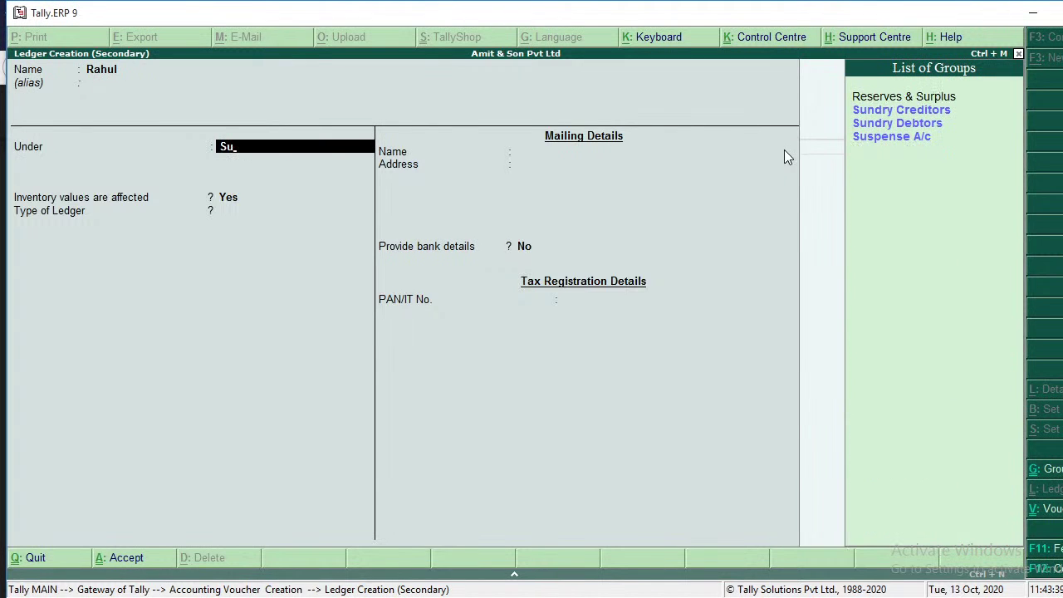
pyautogui.press('Down')
pyautogui.press('Return')
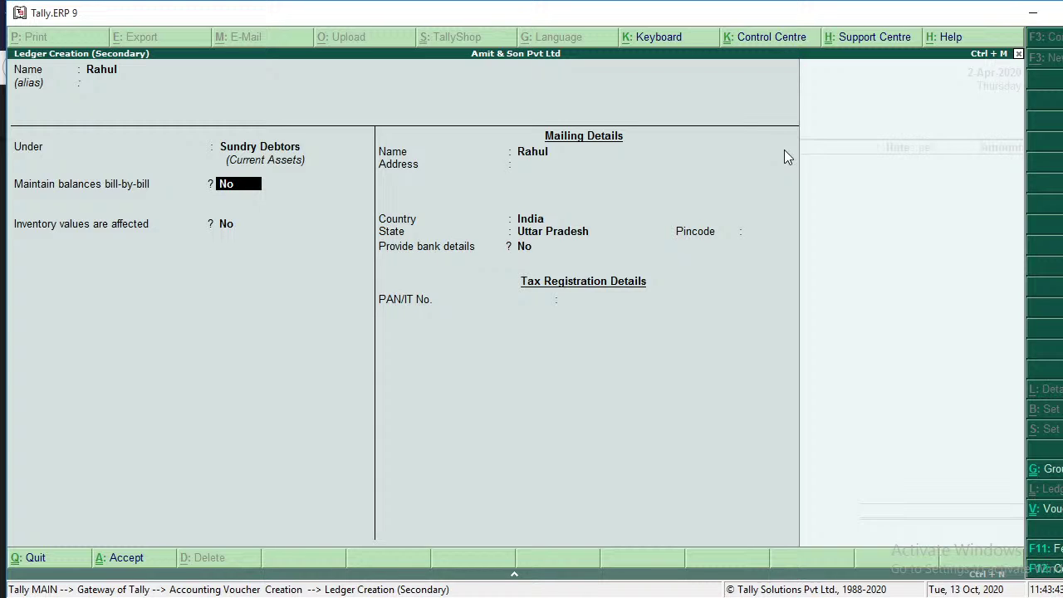
pyautogui.write('y')
pyautogui.press('Return')
pyautogui.hotkey('ctrl', 'a')
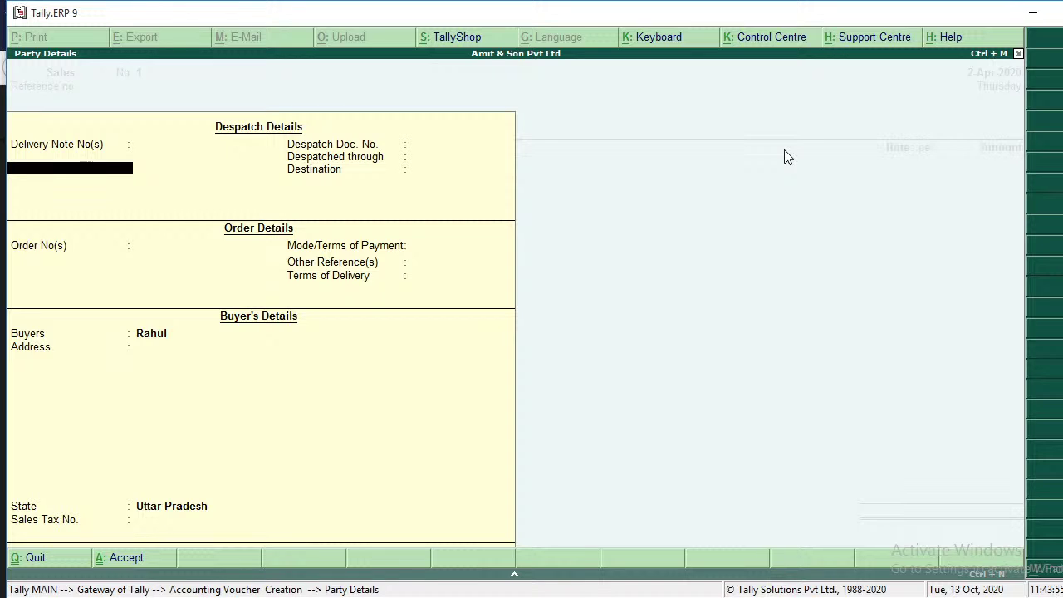
pyautogui.hotkey('ctrl', 'a')
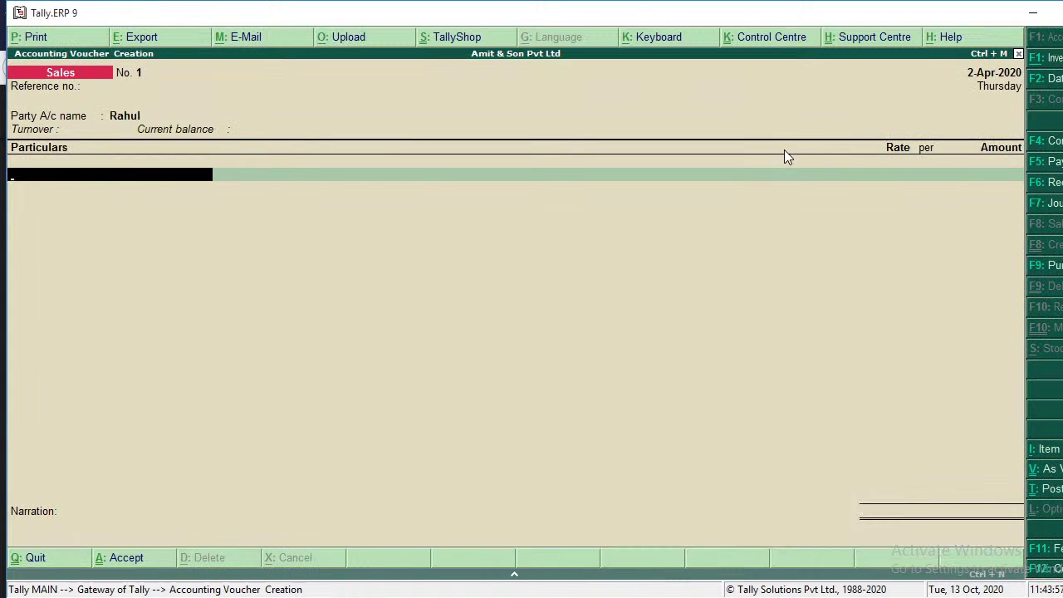
# Create a ledger named Sales under Sales Accounts for the voucher's particulars, with ledger type Not Applicable.
pyautogui.hotkey('alt', 'c')
pyautogui.write('Sales')
pyautogui.press('Return')
pyautogui.press('Return')
pyautogui.write('Sa')
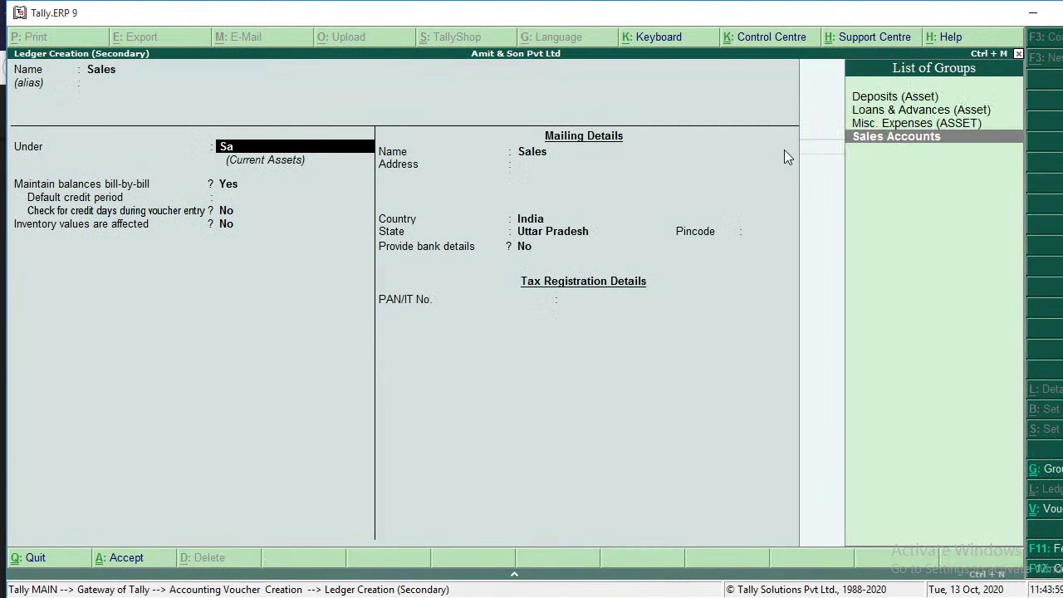
pyautogui.press('Return')
pyautogui.press('Return')
pyautogui.press('Return')
pyautogui.press('Return')
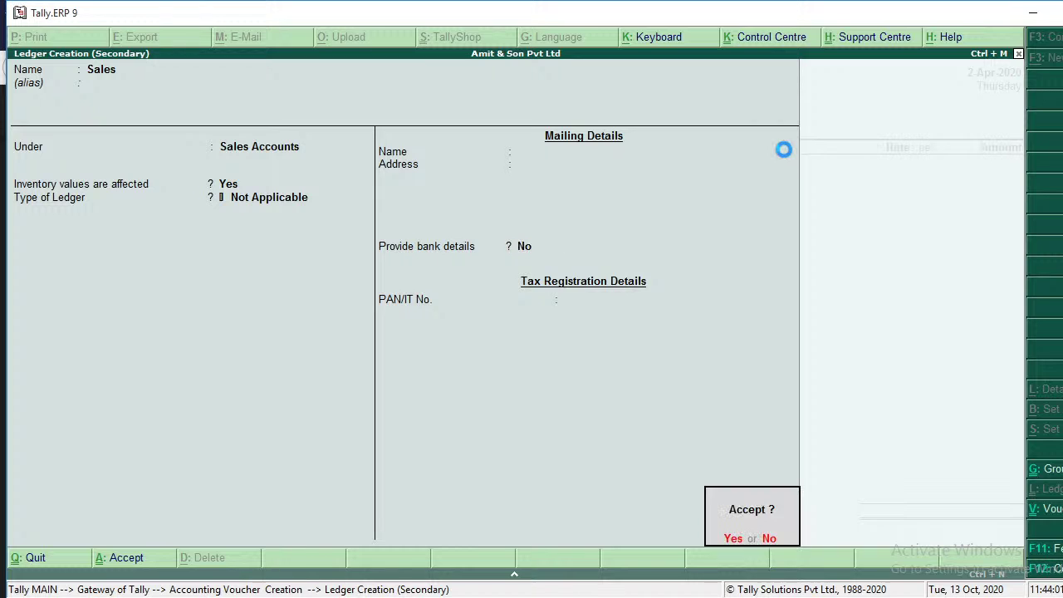
pyautogui.press('Return')
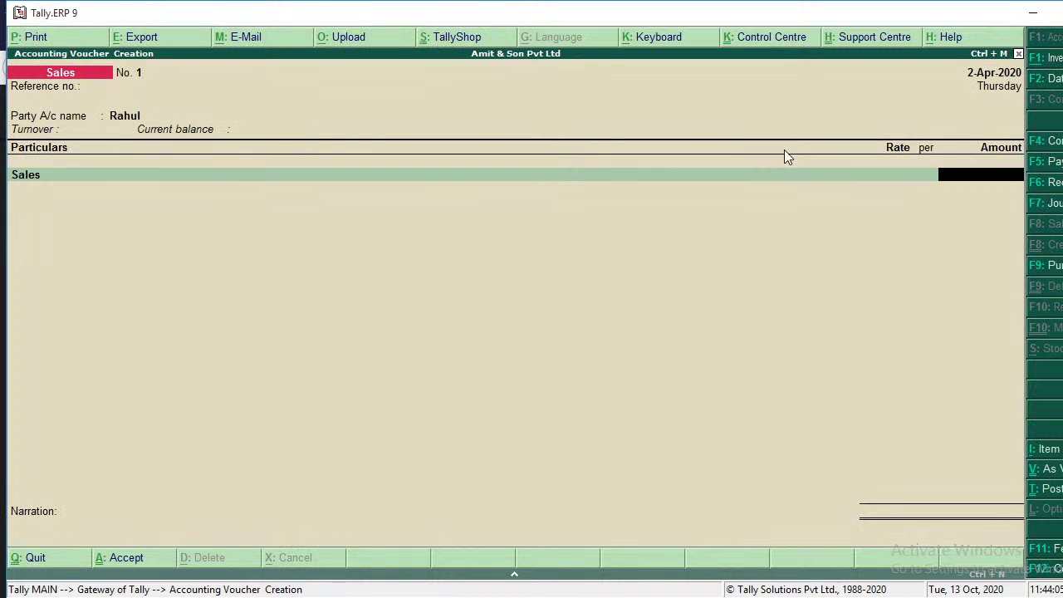
# Enter 1,50,000 as the Sales ledger amount and finish the particulars of the sales voucher.
pyautogui.write('1500000')
pyautogui.press('BackSpace')
pyautogui.press('Return')
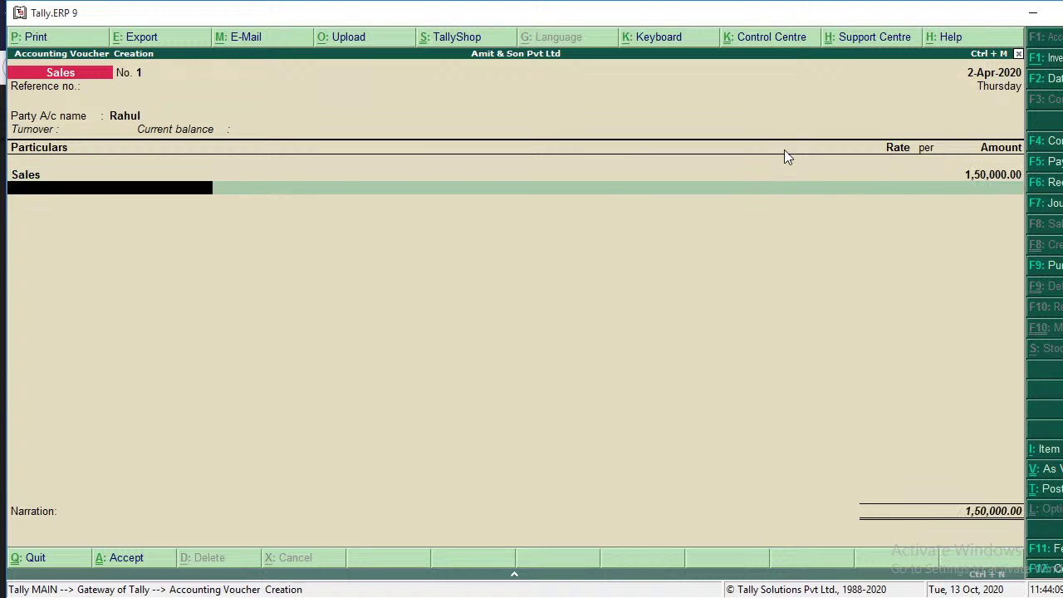
pyautogui.press('Return')
pyautogui.press('Return')
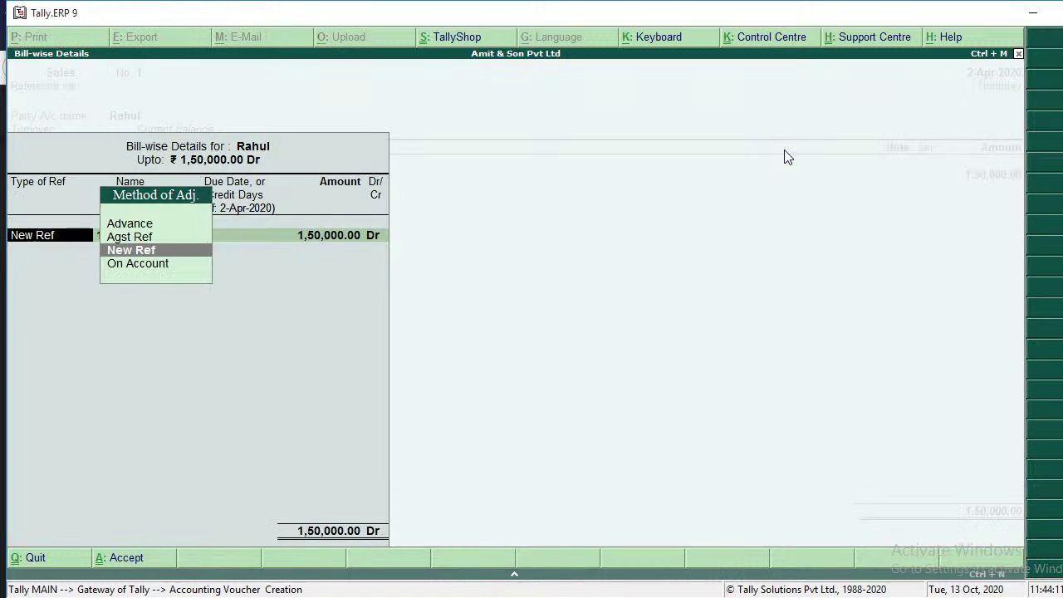
# Record the customer's bill as New Ref 143 for the full amount, then save the sales voucher and leave voucher entry.
pyautogui.press('Return')
pyautogui.write('143')
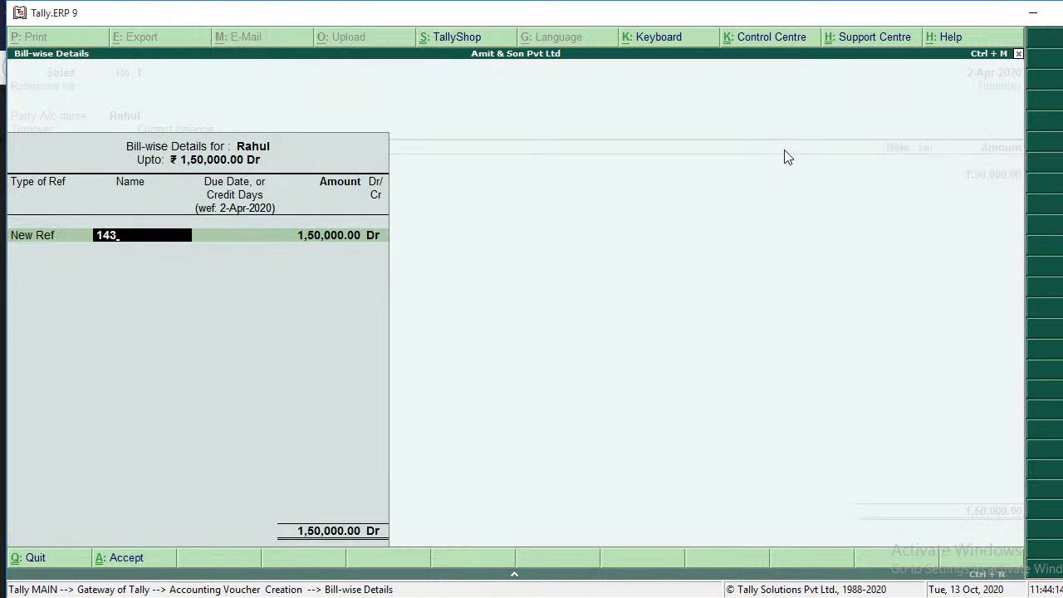
pyautogui.press('Return')
pyautogui.press('Return')
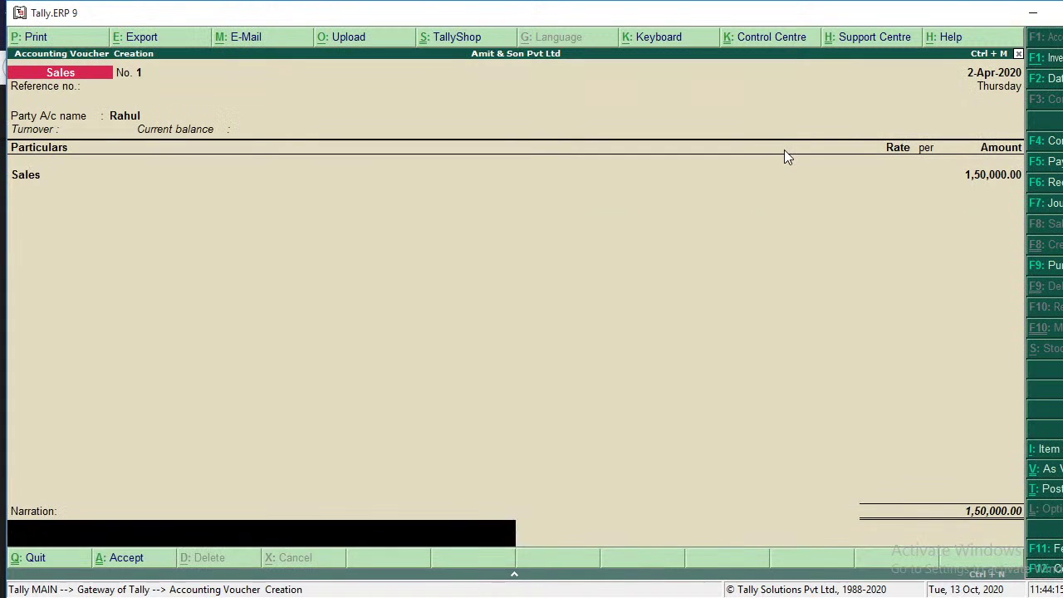
pyautogui.press('Return')
pyautogui.press('Return')
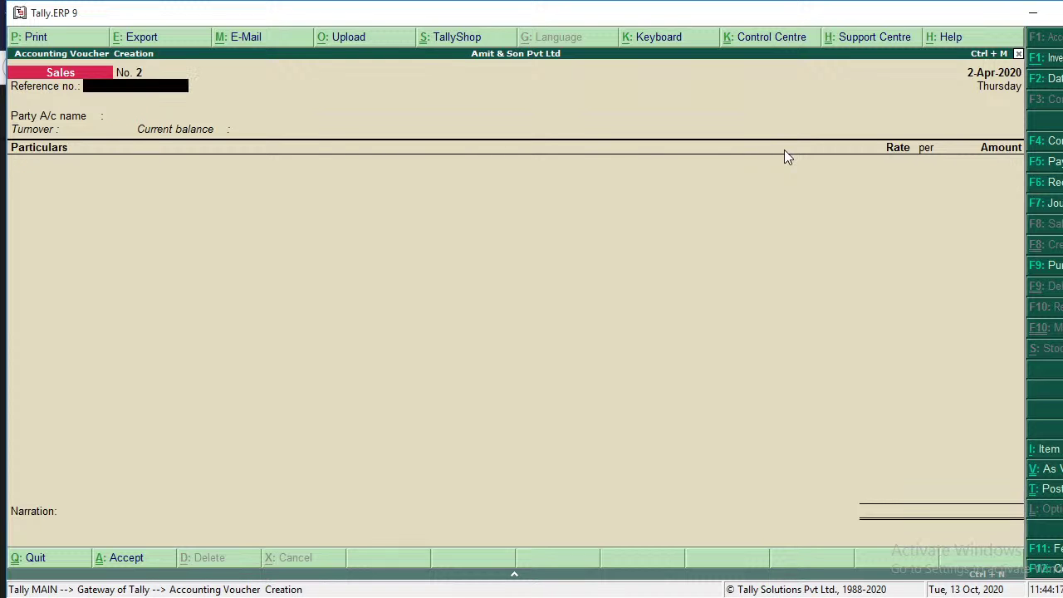
pyautogui.press('Escape')
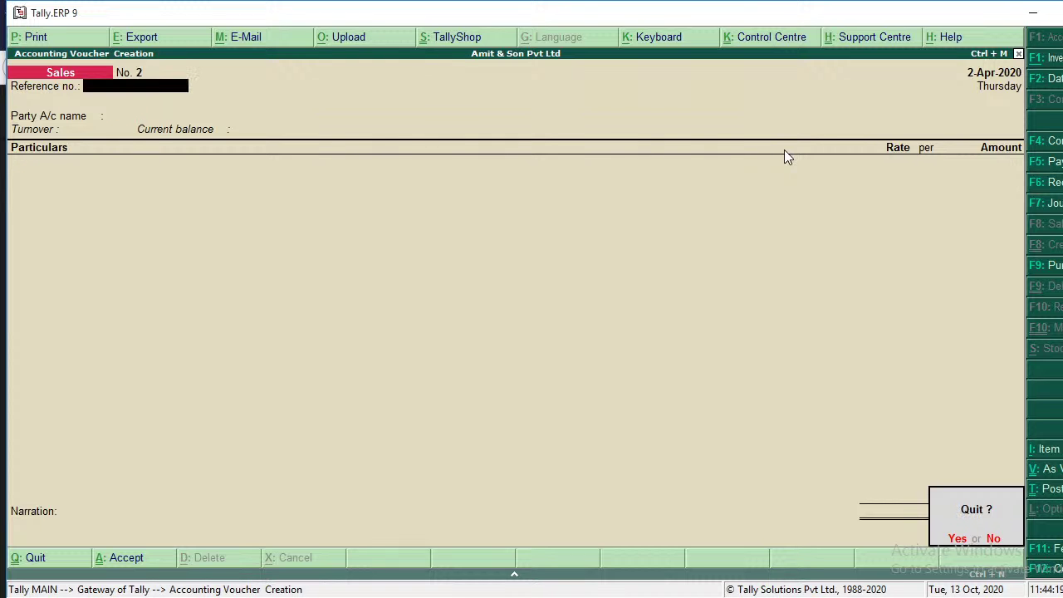
pyautogui.press('y')
# Open the outstanding Receivables report under Statements of Accounts.
pyautogui.press('d')
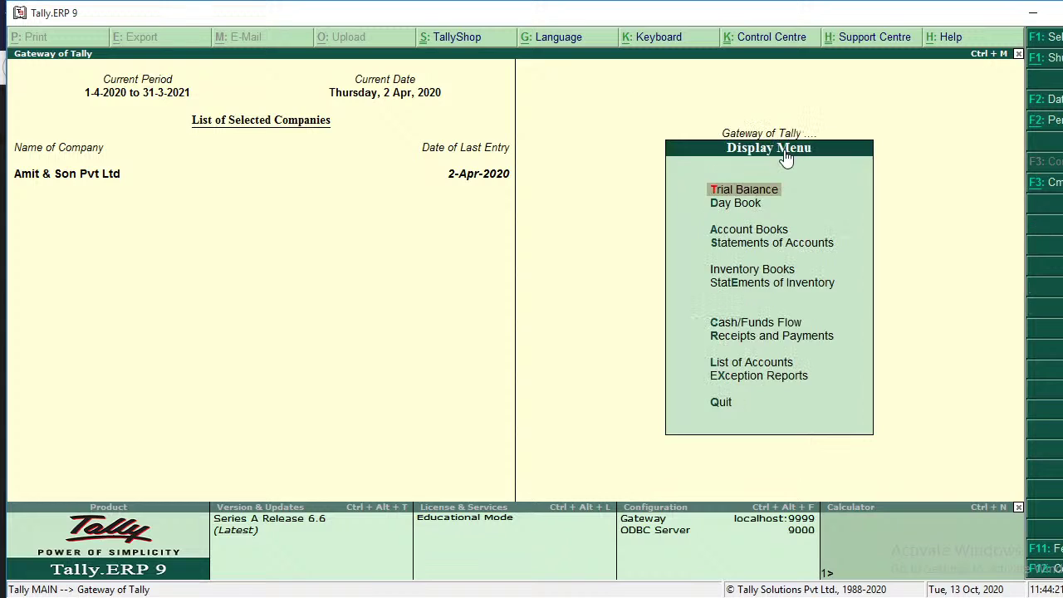
pyautogui.press('d')
pyautogui.press('Escape')
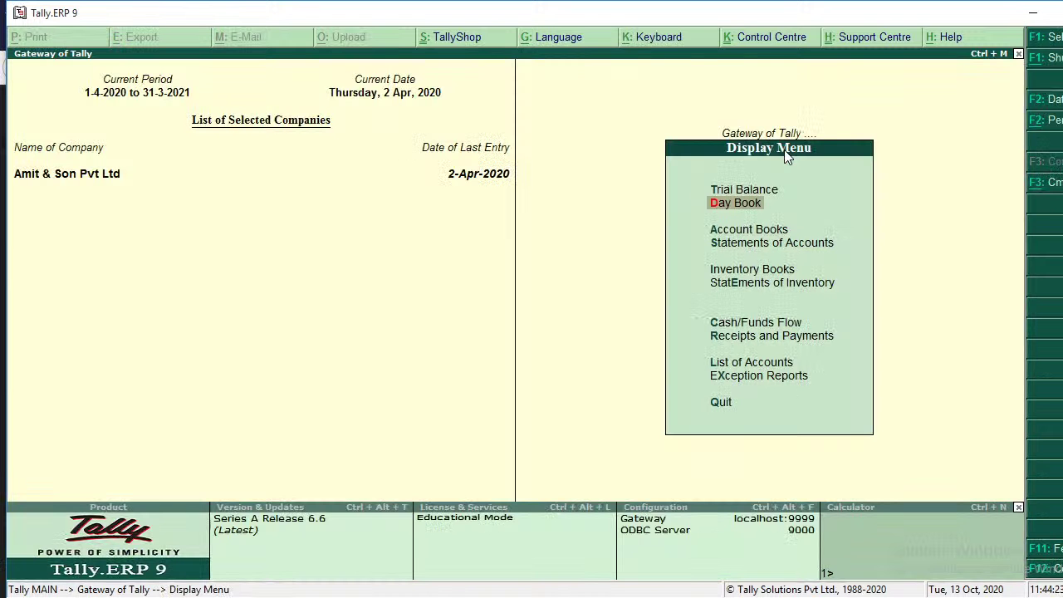
pyautogui.press('Down')
pyautogui.press('Down')
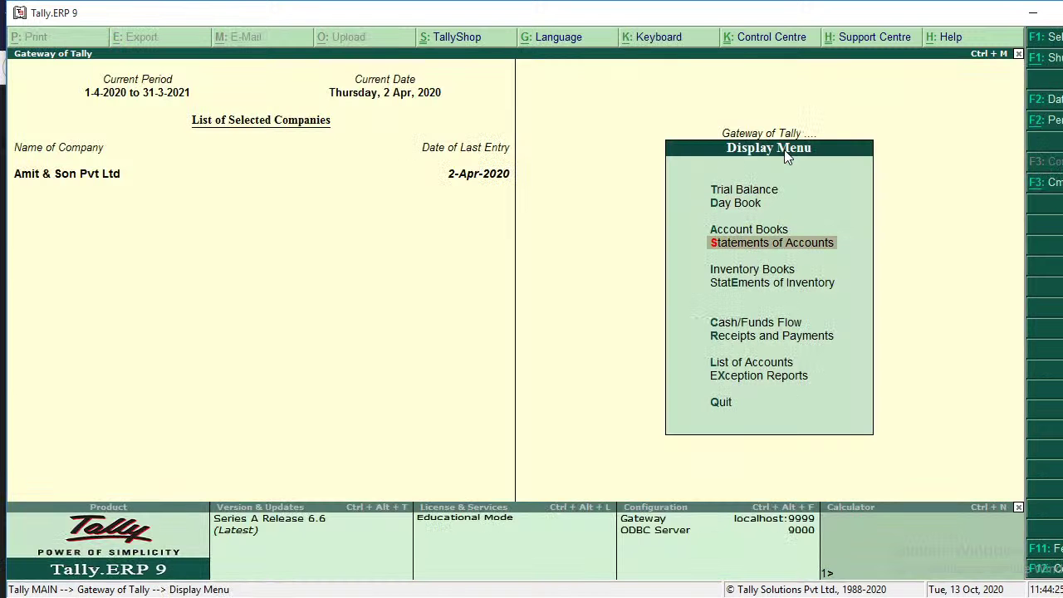
pyautogui.press('Return')
pyautogui.press('Down')
pyautogui.press('Up')
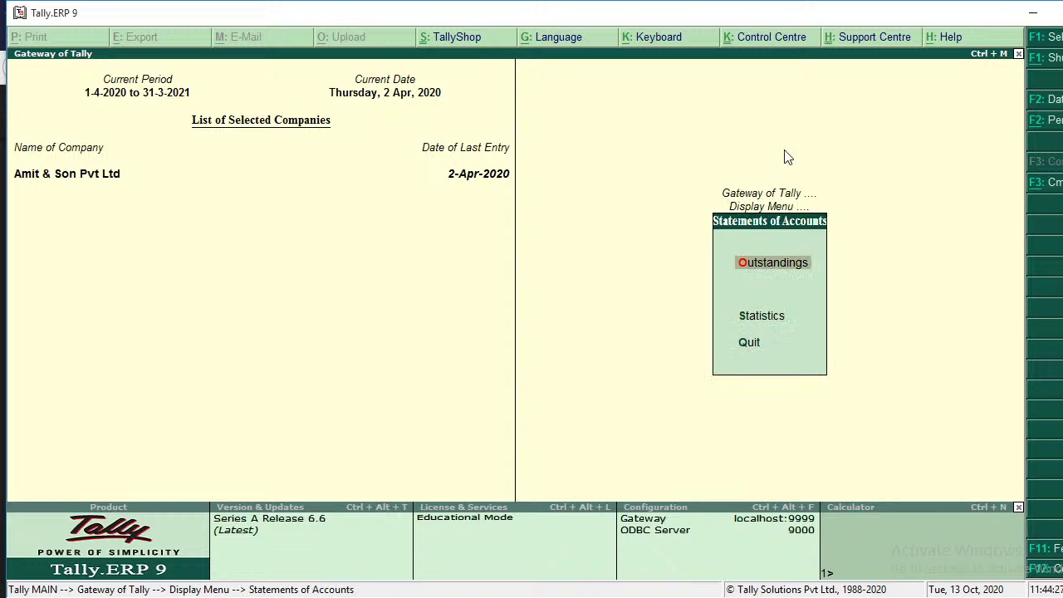
pyautogui.press('Return')
pyautogui.press('Down')
pyautogui.press('Up')
pyautogui.press('Return')
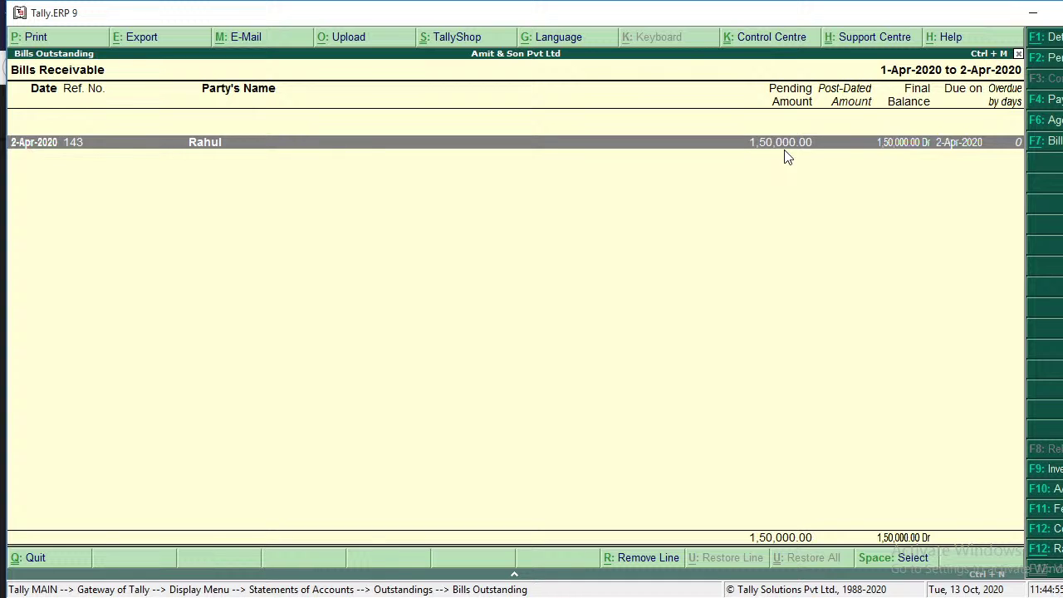
# Examine receivable bill 143 with its voucher details expanded, then return to the Gateway of Tally.
pyautogui.hotkey('alt', 'F1')
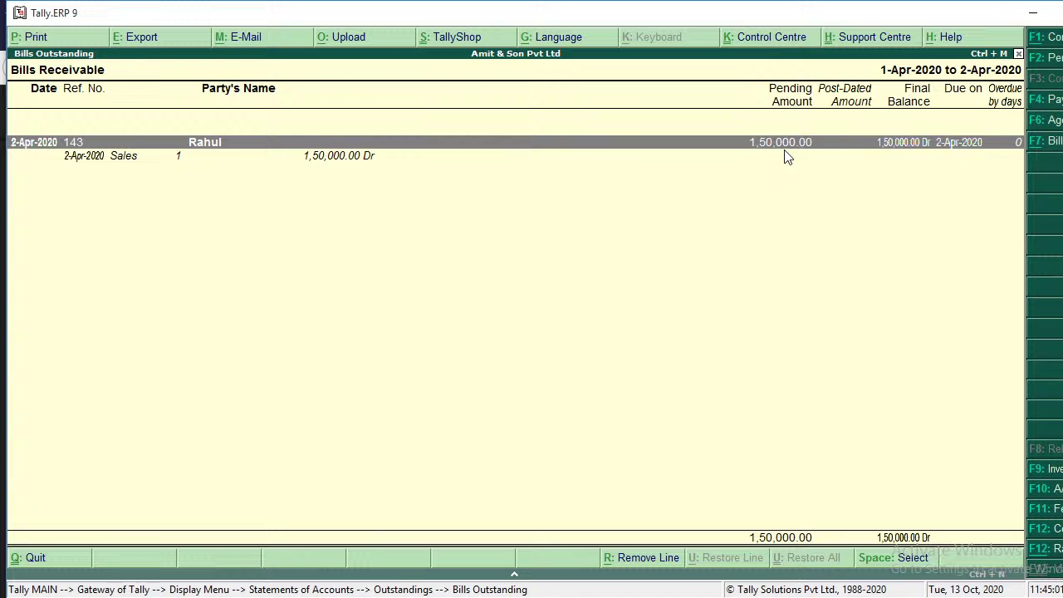
pyautogui.press('Escape')
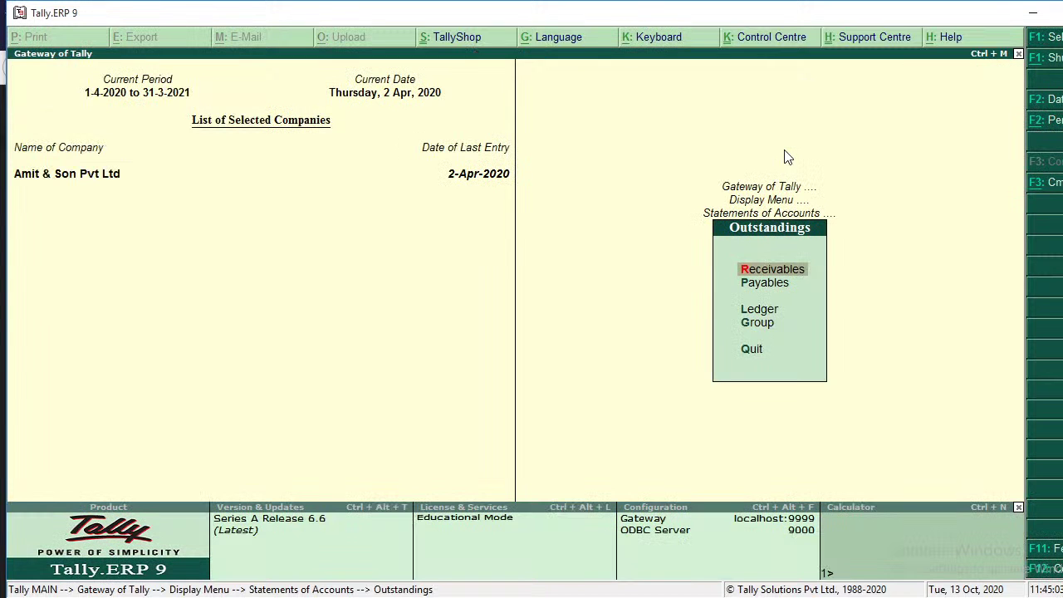
pyautogui.press('Escape')
pyautogui.press('Escape')
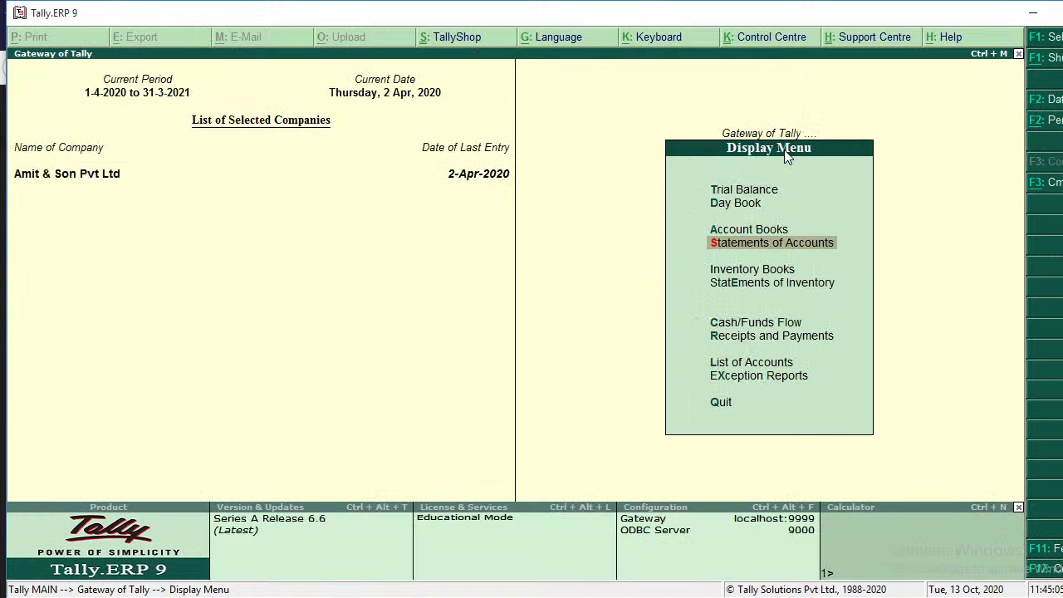
pyautogui.press('Escape')
# Start a new Receipt voucher and credit the customer's ledger with 70,000.
pyautogui.press('v')
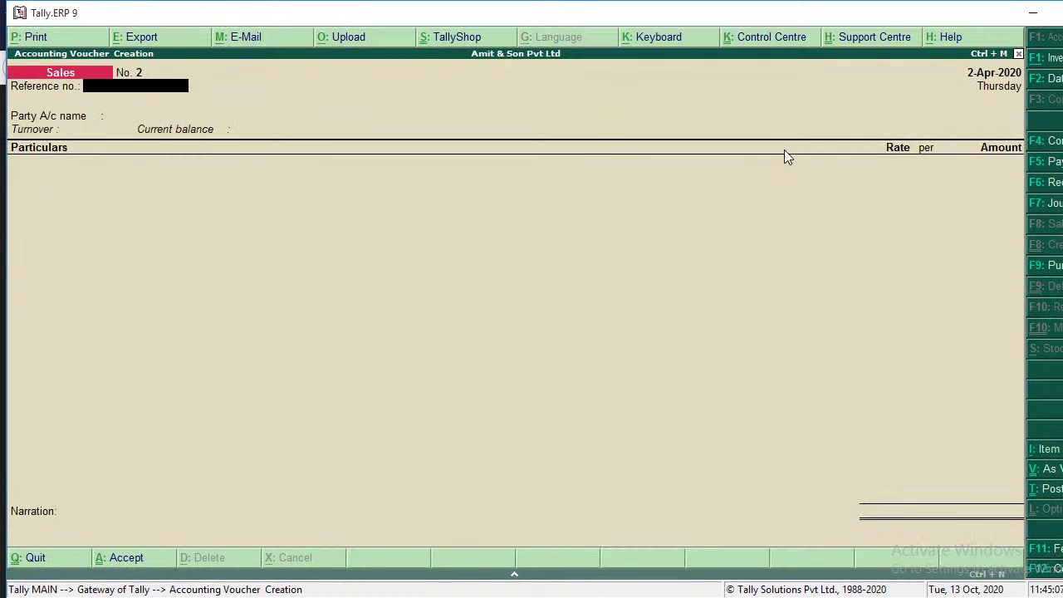
pyautogui.press('F6')
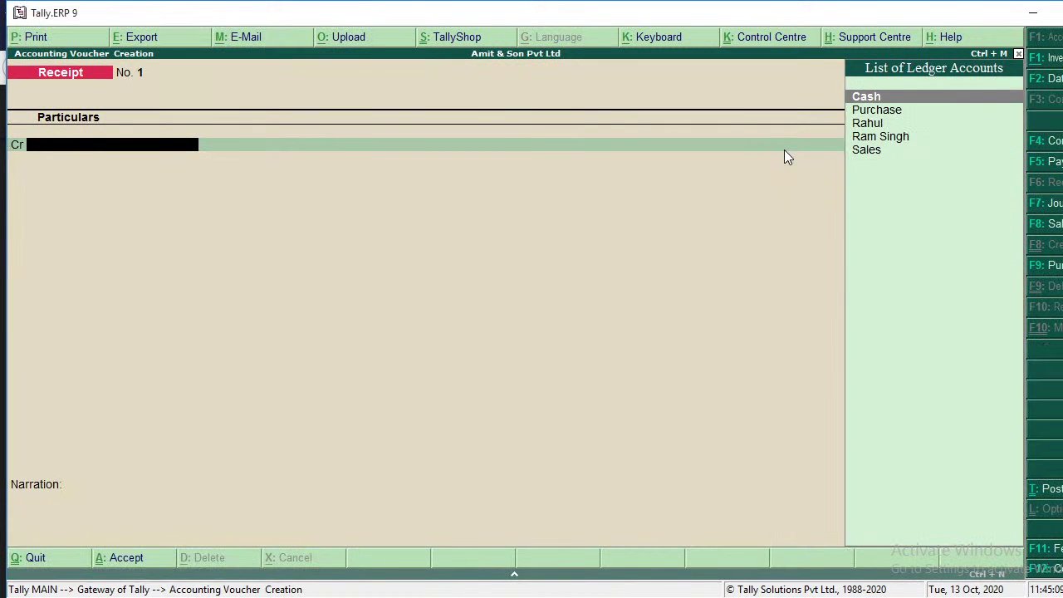
pyautogui.press('Down')
pyautogui.press('Down')
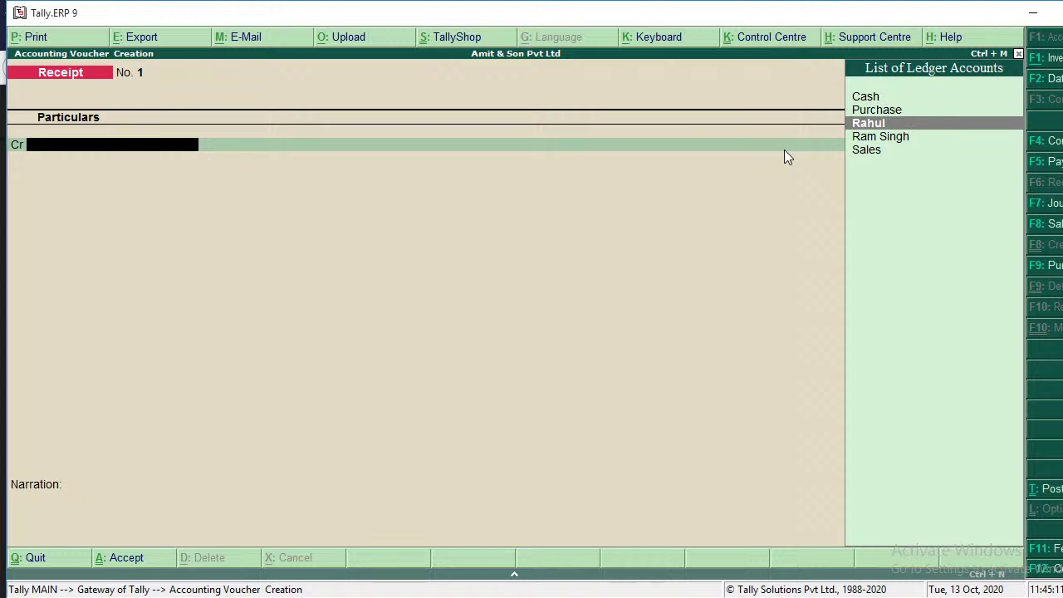
pyautogui.press('Return')
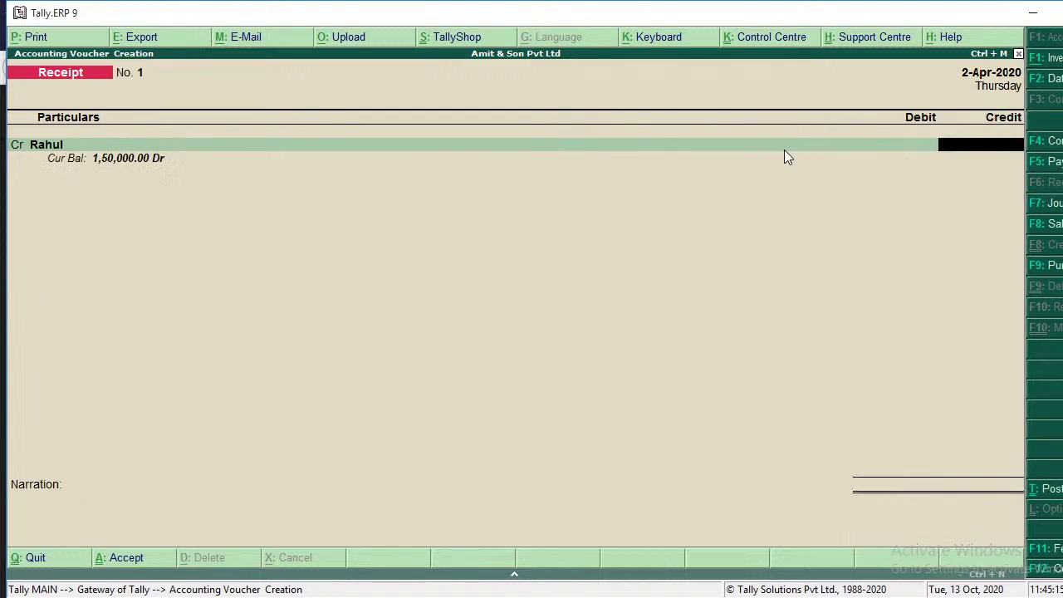
pyautogui.write('7')
pyautogui.write('0,00')
pyautogui.write('0000')
pyautogui.press('Return')
# Allocate the 70,000 receipt as Agst Ref to pending bill 143 in the bill-wise details.
pyautogui.press('Return')
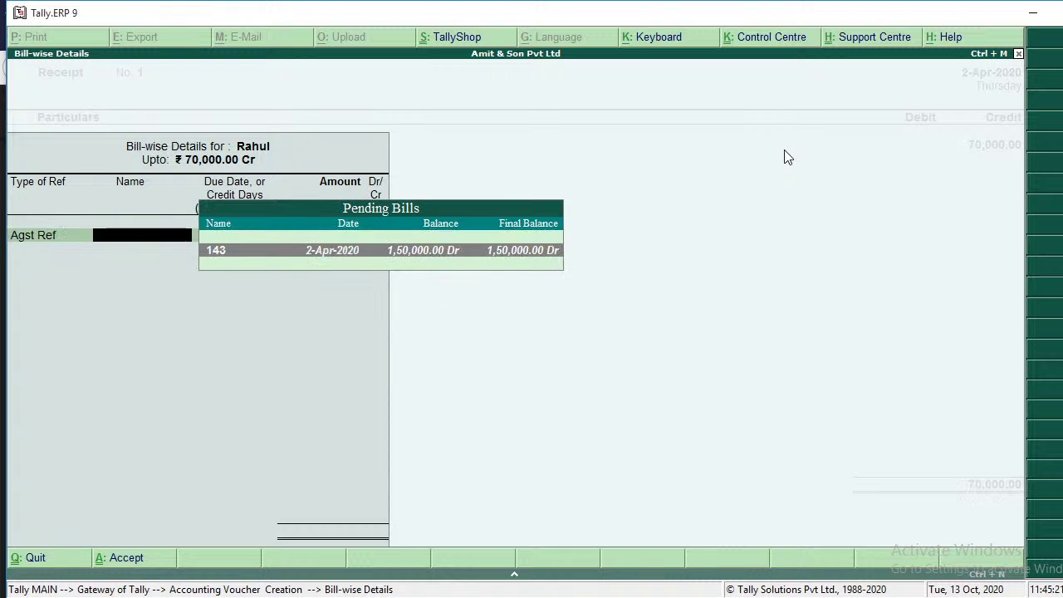
pyautogui.press('Return')
pyautogui.press('Return')
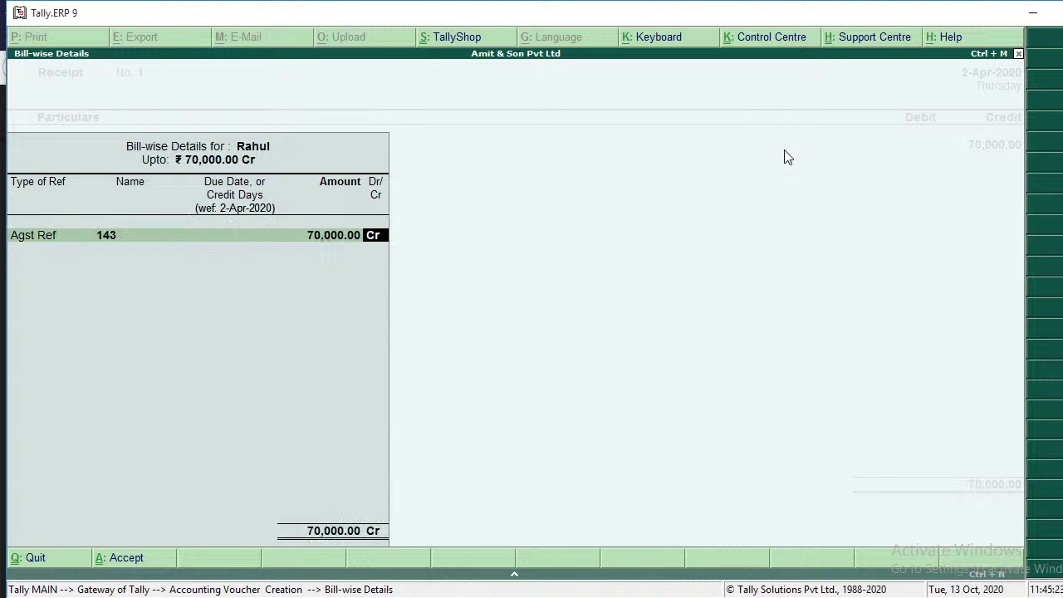
pyautogui.press('Return')
# Debit the Cash ledger with 35,000 in the receipt voucher.
pyautogui.write('cas')
pyautogui.press('Return')
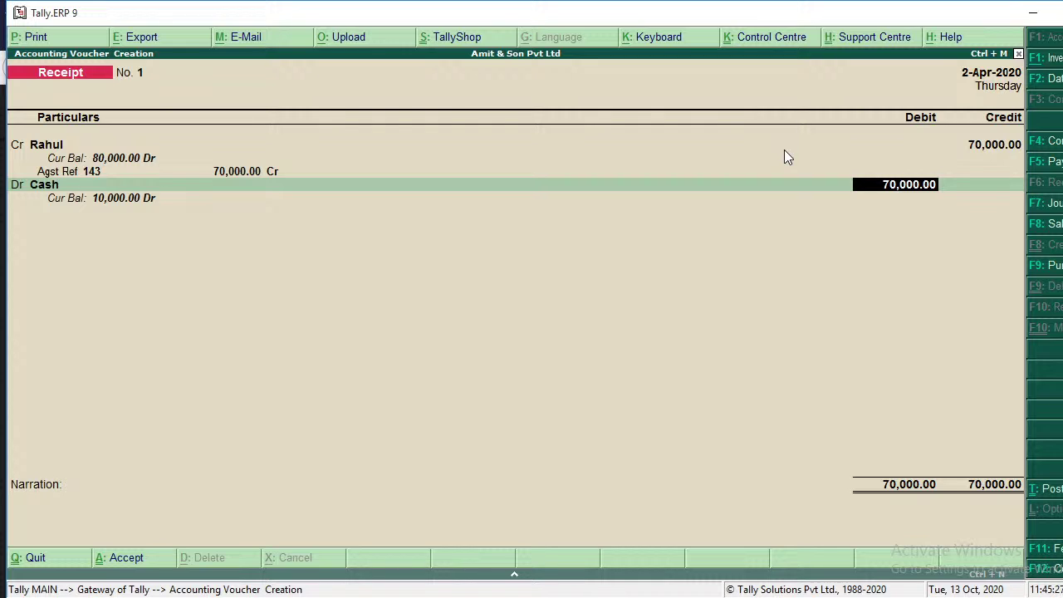
pyautogui.write('350000')
pyautogui.press('BackSpace')
pyautogui.press('Return')
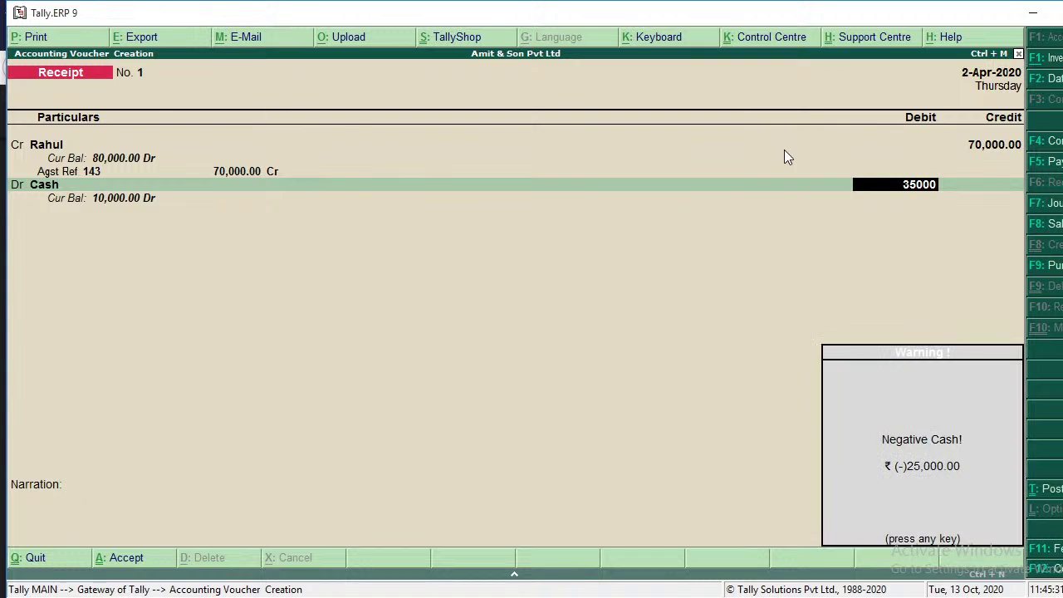
pyautogui.press('Return')
pyautogui.press('Return')
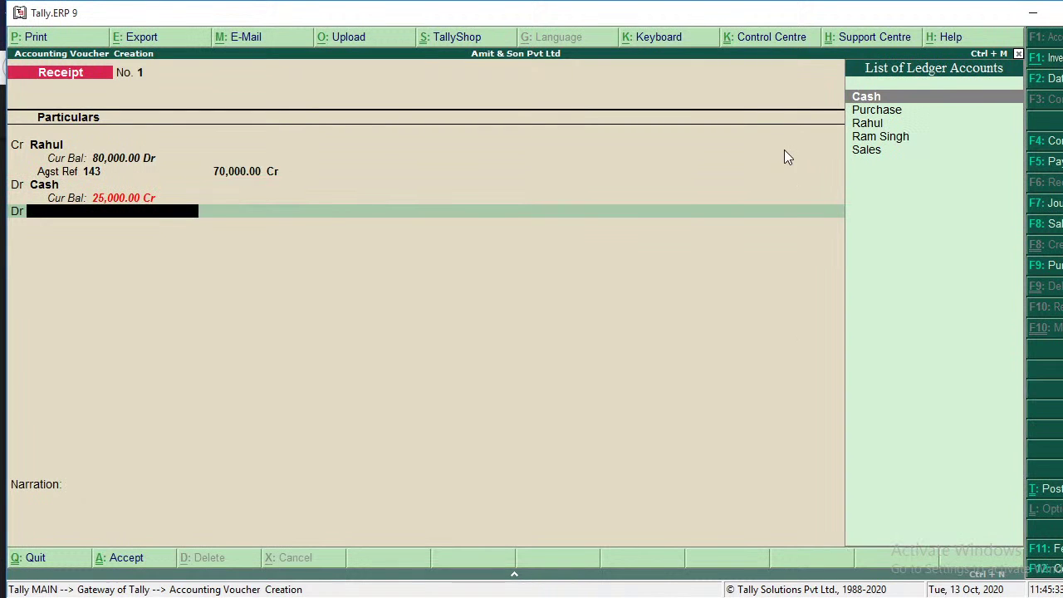
# Create a new ledger named HDFC Bank under Bank Accounts from within the receipt voucher.
pyautogui.hotkey('alt', 'c')
pyautogui.write('HDF')
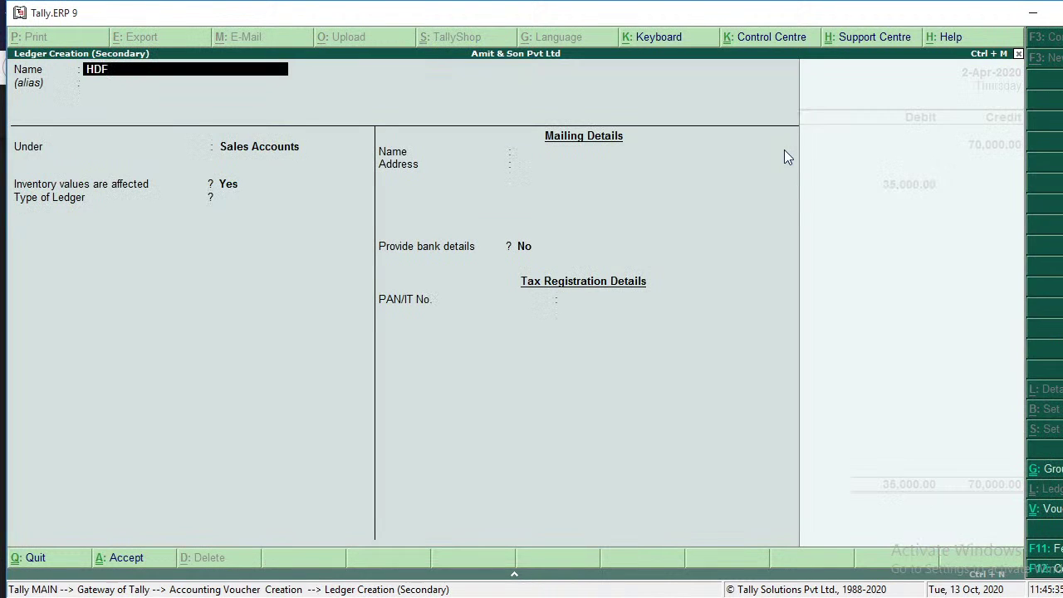
pyautogui.write('c')
pyautogui.press('BackSpace')
pyautogui.write('C Bank')
pyautogui.press('Return')
pyautogui.press('Return')
pyautogui.write('Ban')
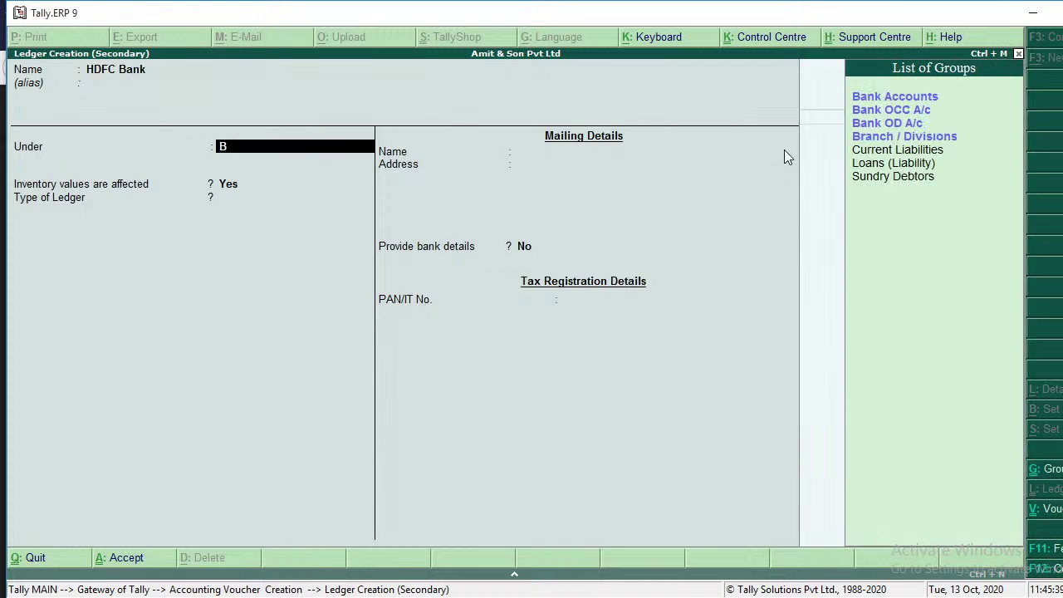
pyautogui.press('Return')
# Keep the default bank account, configuration and mailing details for the HDFC Bank ledger and save it.
pyautogui.press('Return')
pyautogui.press('Return')
pyautogui.press('Return')
pyautogui.press('Return')
pyautogui.press('Return')
pyautogui.press('Return')
pyautogui.press('Return')
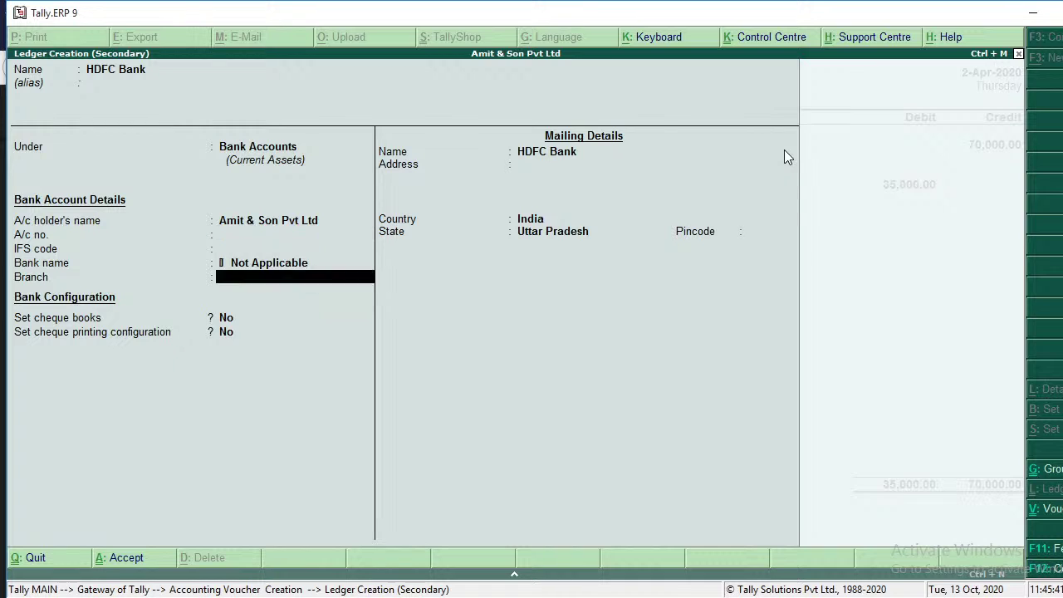
pyautogui.press('Return')
pyautogui.press('Return')
pyautogui.press('Return')
pyautogui.press('Return')
pyautogui.press('Return')
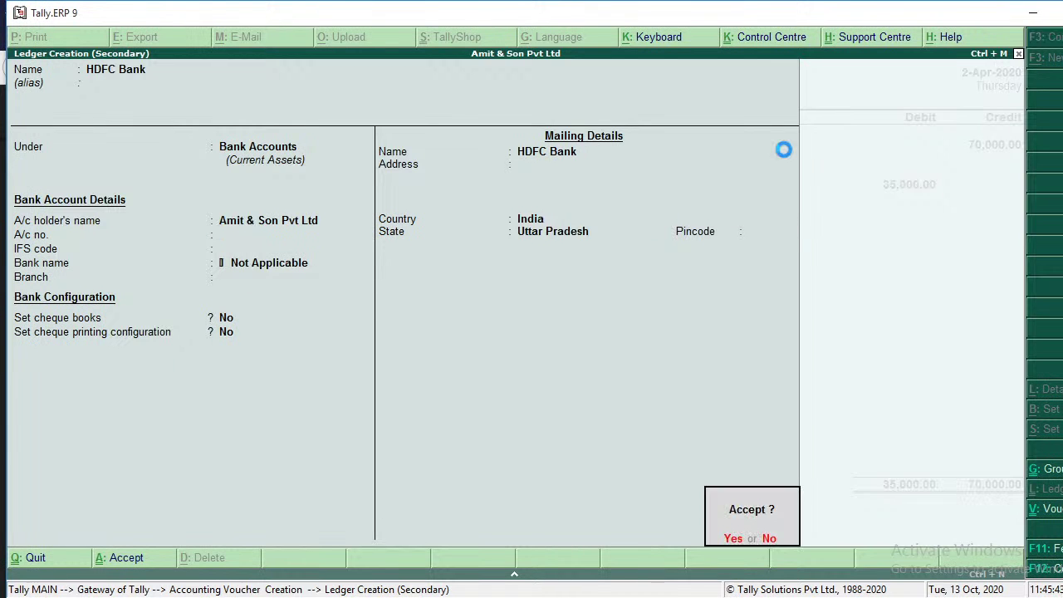
pyautogui.press('Return')
# Debit HDFC Bank with 35,000, save the receipt without a narration and return to the Gateway of Tally.
pyautogui.press('Return')
pyautogui.press('Return')
pyautogui.press('Return')
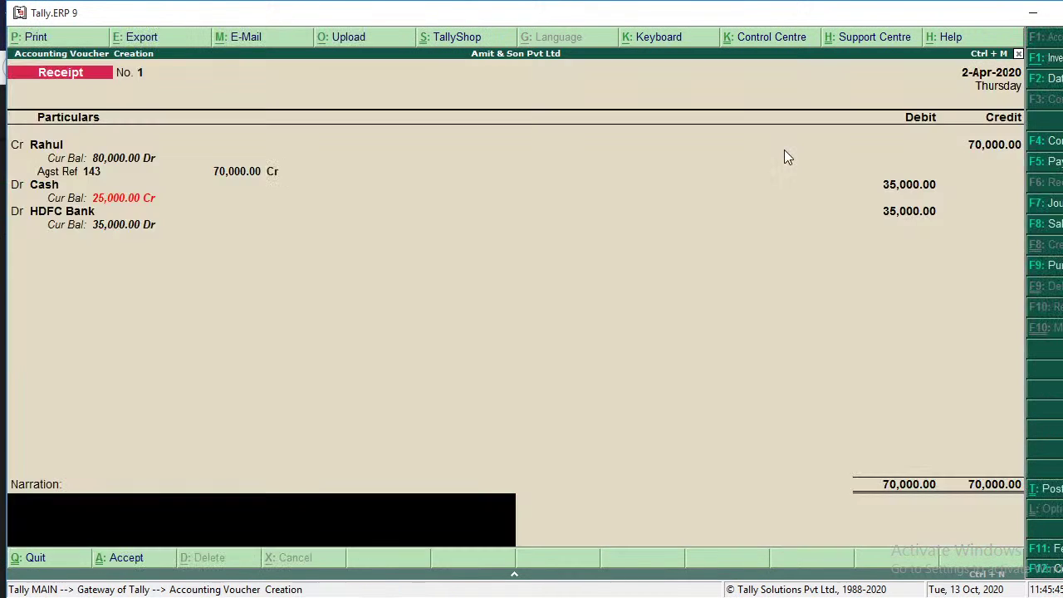
pyautogui.press('Return')
pyautogui.press('Return')
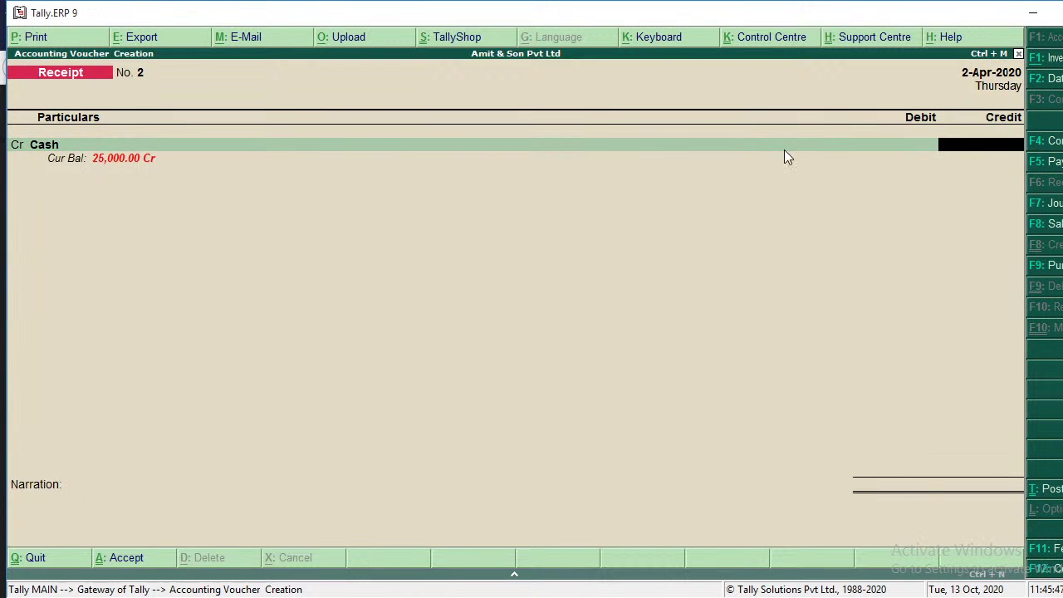
pyautogui.press('Escape')
pyautogui.press('Return')
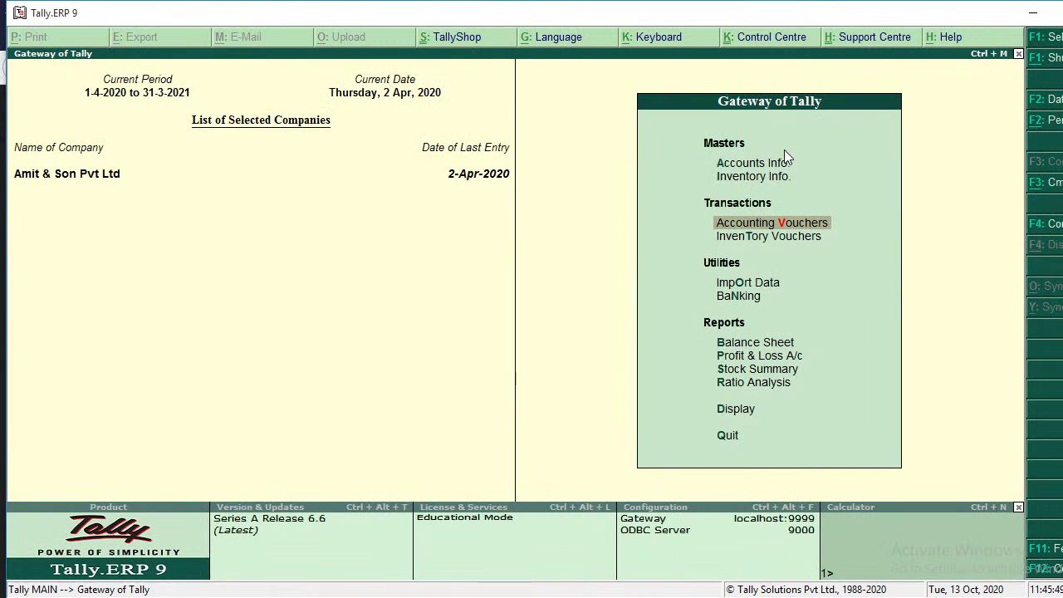
# Review bill 143 in the outstanding Receivables report under Statements of Accounts, with its voucher details expanded.
pyautogui.press('d')
pyautogui.press('Down')
pyautogui.press('Down')
pyautogui.press('Down')
pyautogui.press('Down')
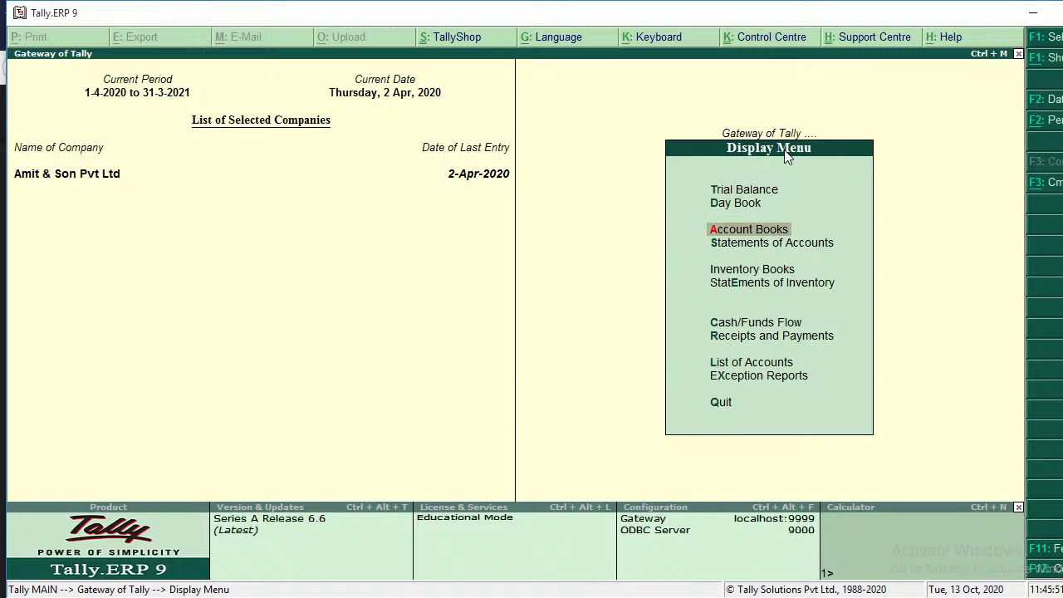
pyautogui.press('Up')
pyautogui.press('Return')
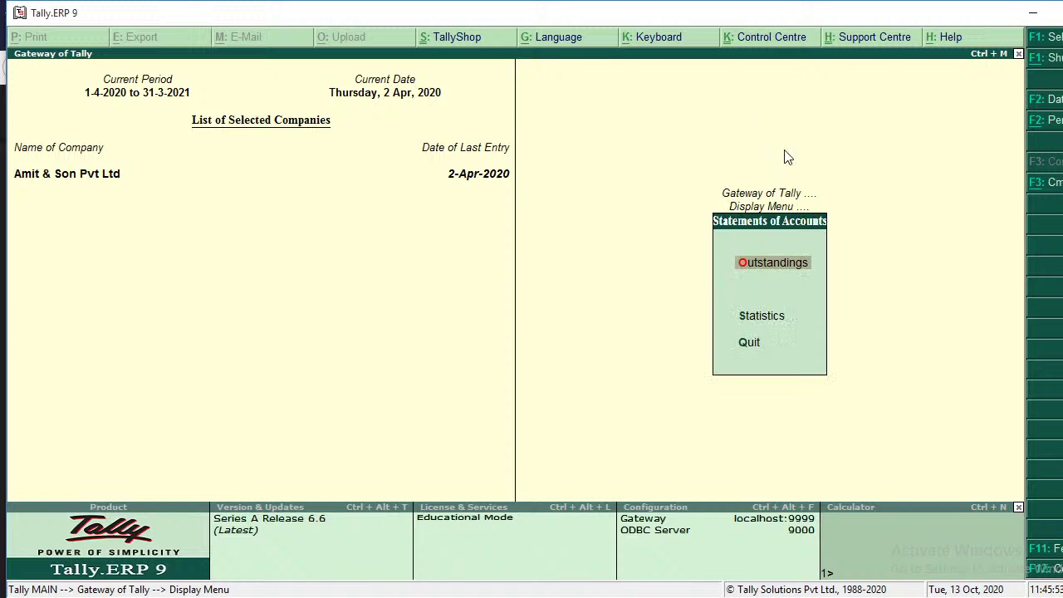
pyautogui.press('Down')
pyautogui.press('Up')
pyautogui.press('Return')
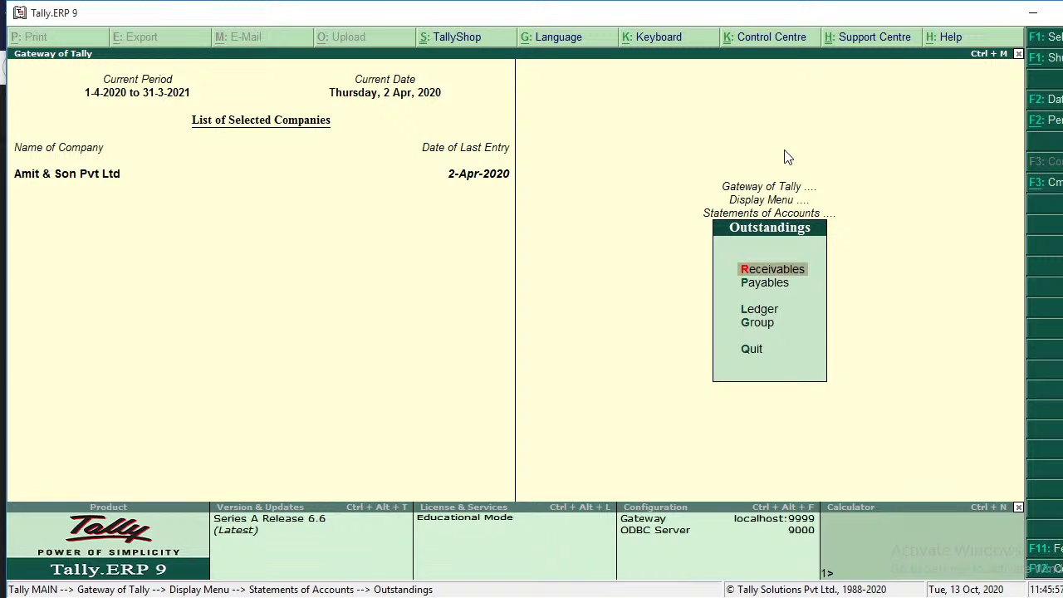
pyautogui.press('Return')
pyautogui.hotkey('alt', 'F1')
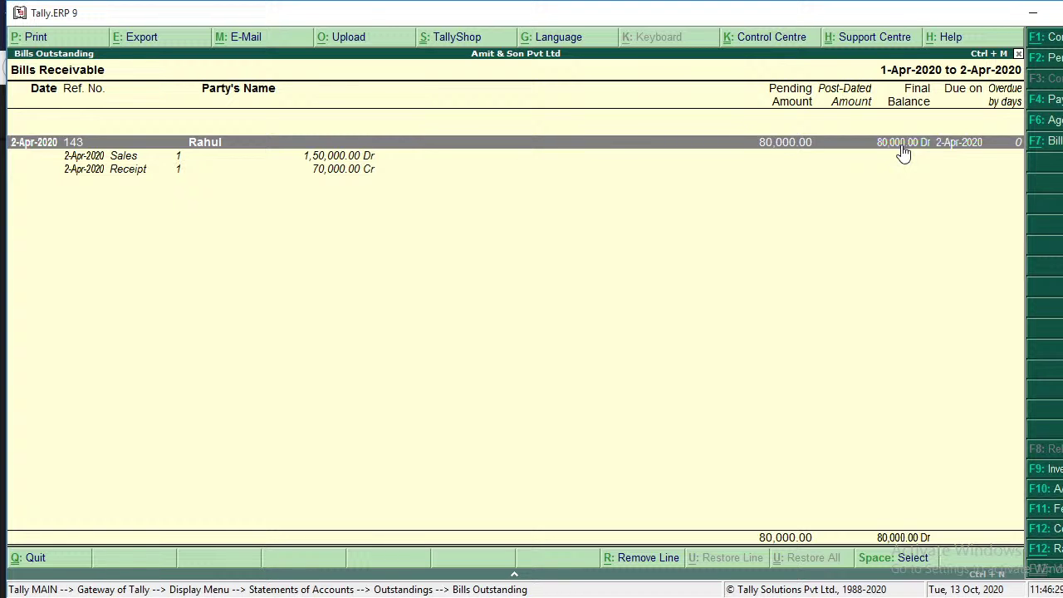
pyautogui.press('Escape')
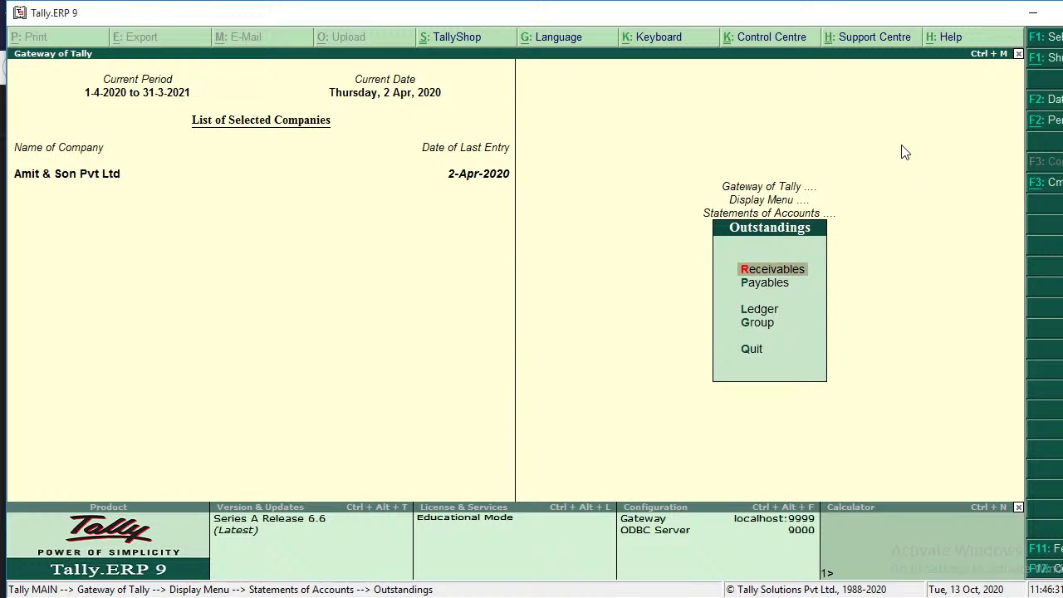
# View the Ledger Outstandings report for the customer's ledger.
pyautogui.press('Down')
pyautogui.press('Up')
pyautogui.press('Down')
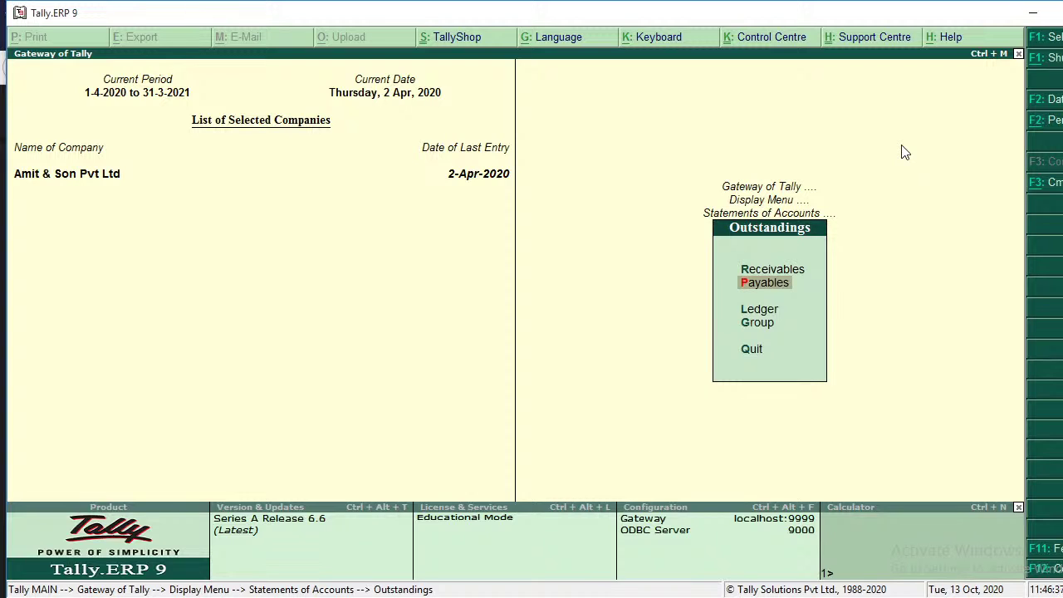
pyautogui.press('Down')
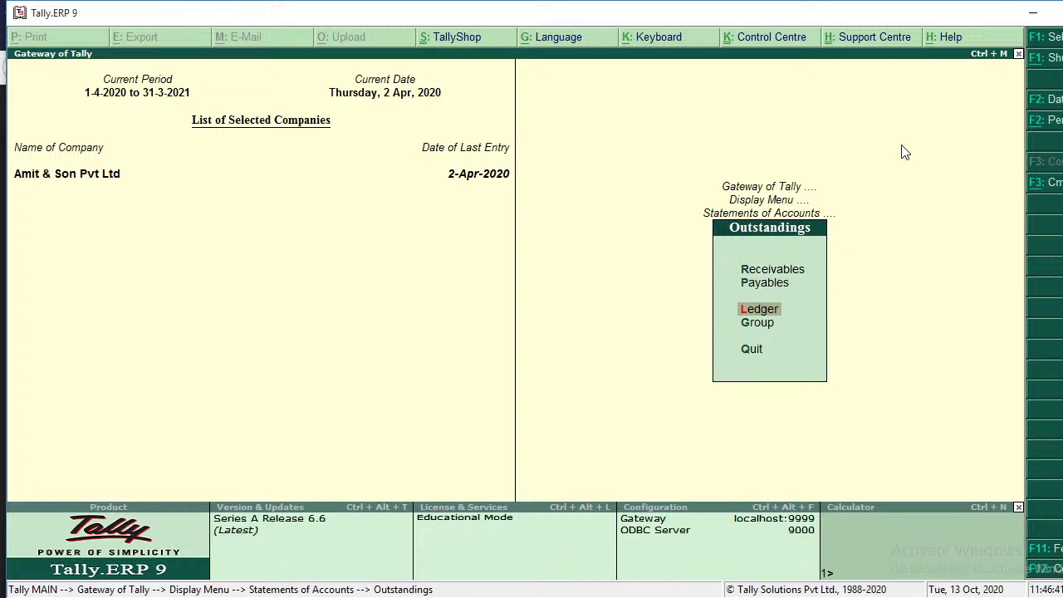
pyautogui.press('Return')
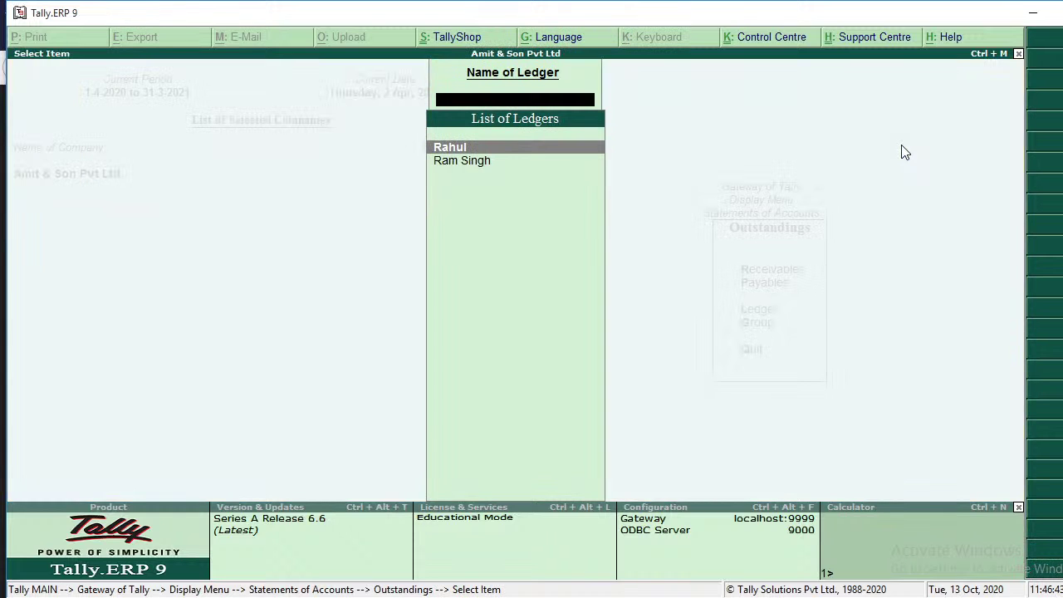
pyautogui.press('Return')
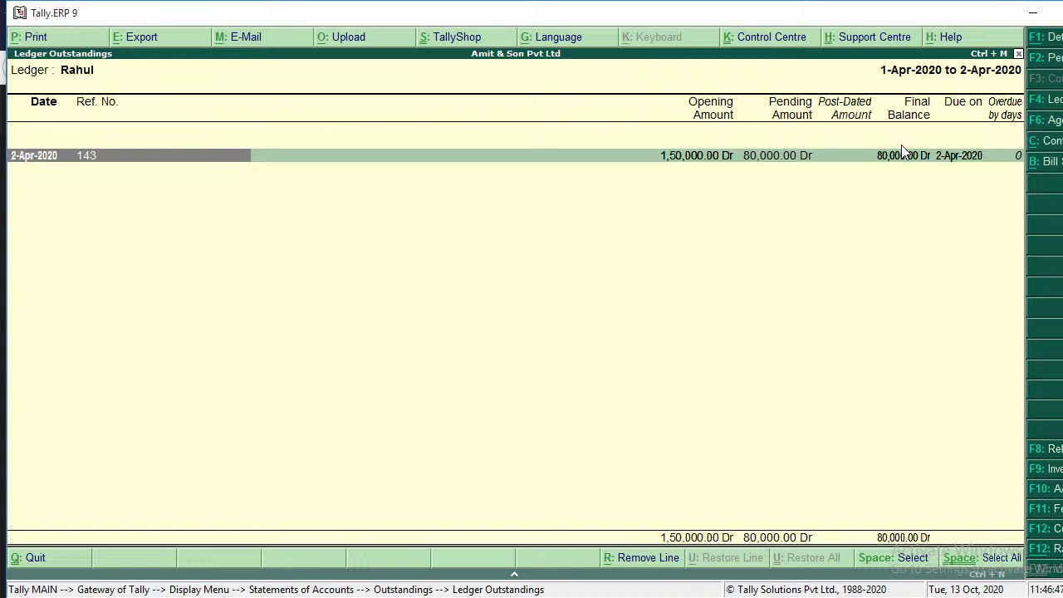
pyautogui.press('Escape')
# View the Ledger Outstandings report for the supplier's ledger and return to the Outstandings options.
pyautogui.press('Down')
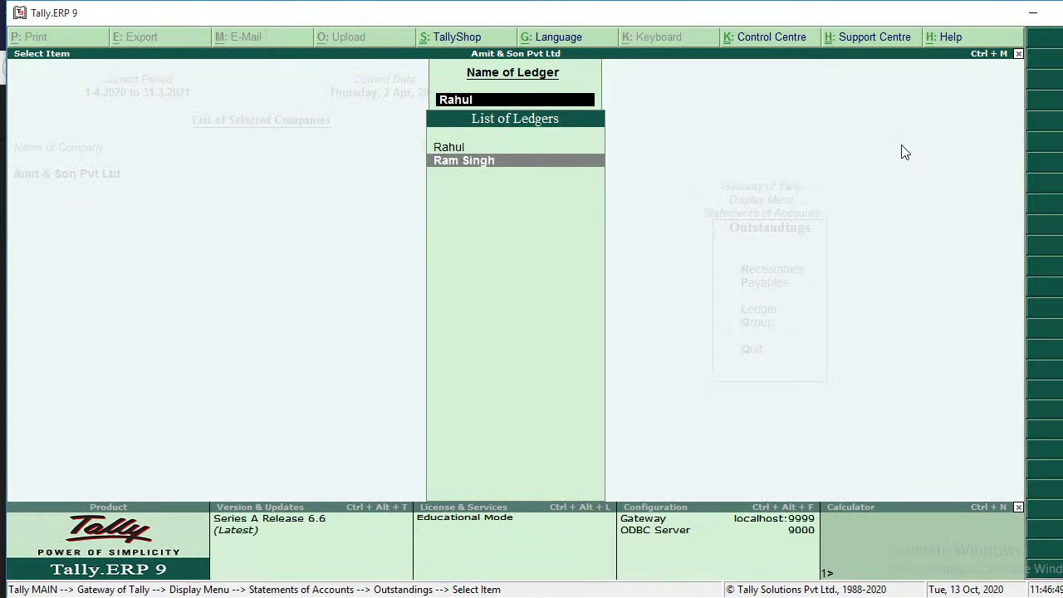
pyautogui.press('Return')
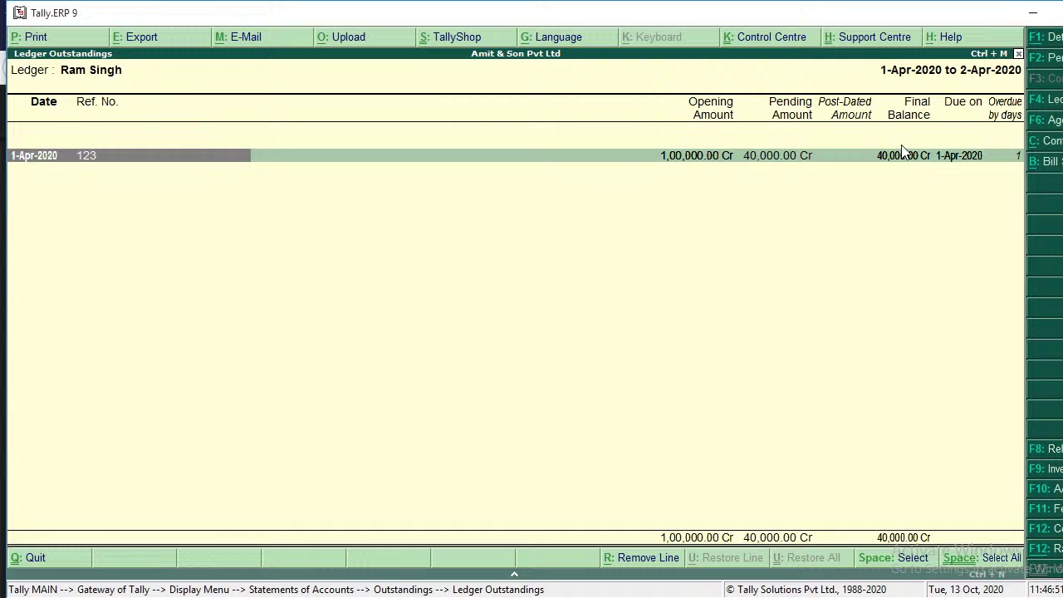
pyautogui.press('Escape')
pyautogui.press('Escape')
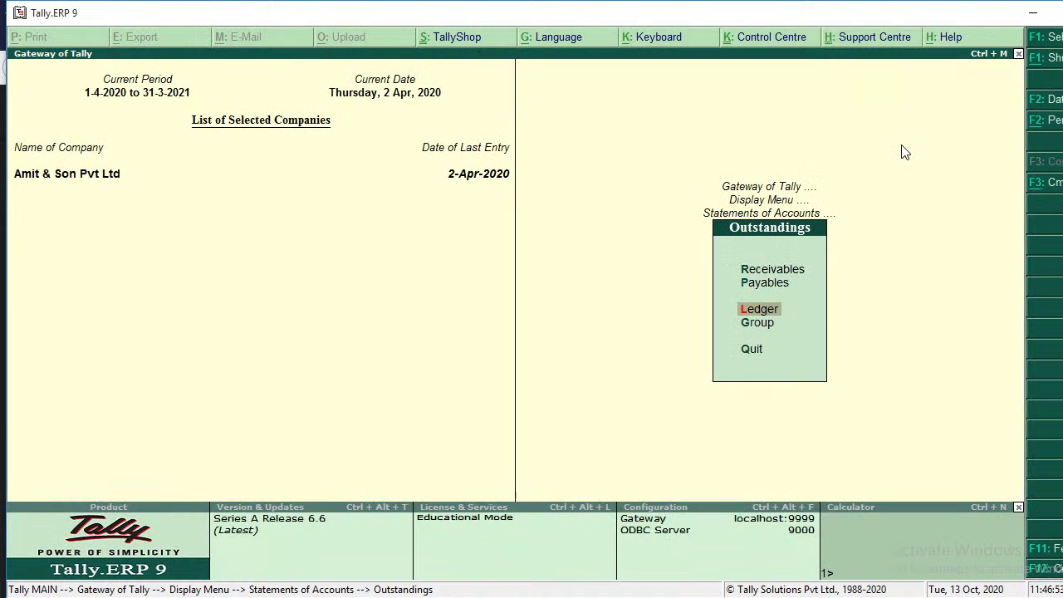
# View the Group Outstandings report for Sundry Debtors.
pyautogui.press('Down')
pyautogui.press('Return')
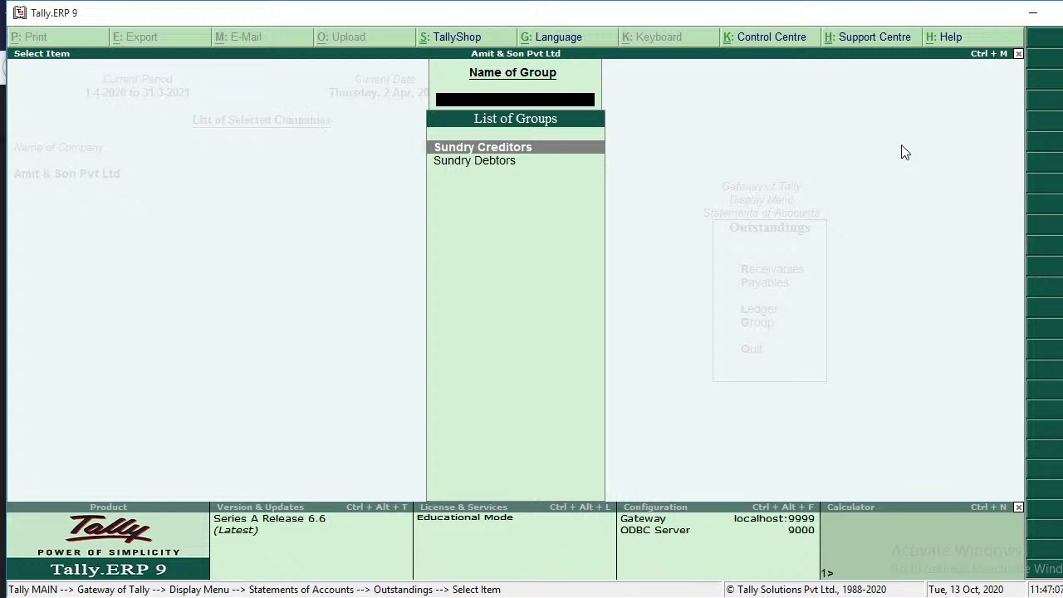
pyautogui.press('Down')
pyautogui.press('Return')
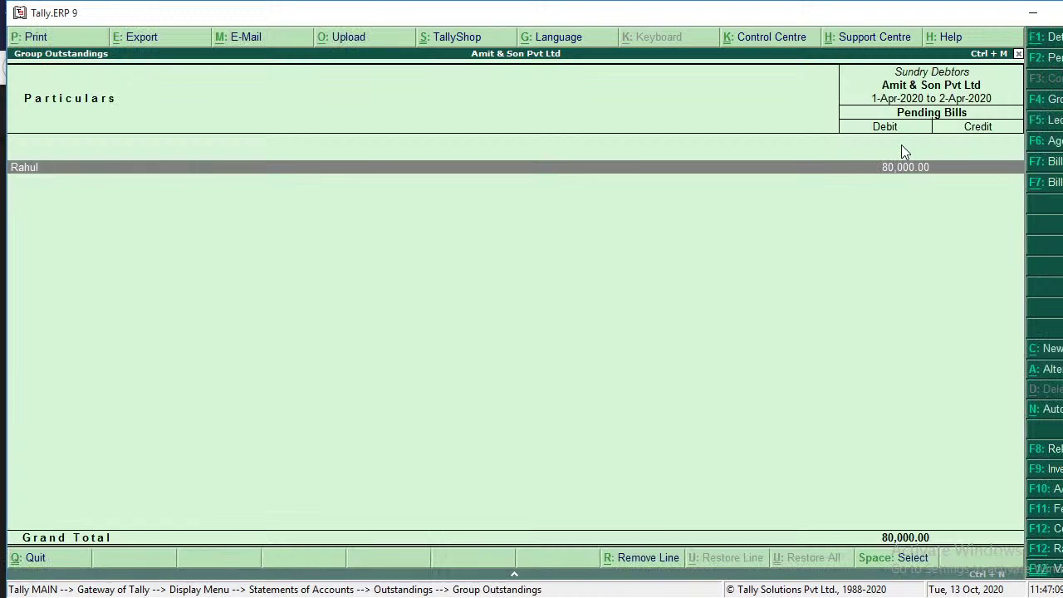
pyautogui.press('Escape')
# View the Group Outstandings report for Sundry Creditors and return to the Outstandings options.
pyautogui.press('Up')
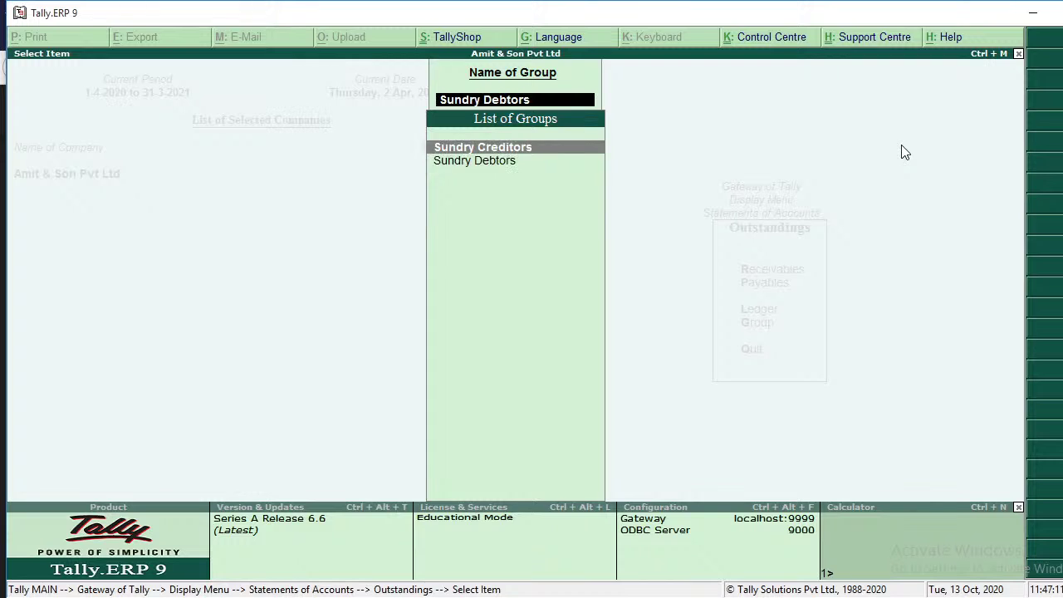
pyautogui.press('Return')
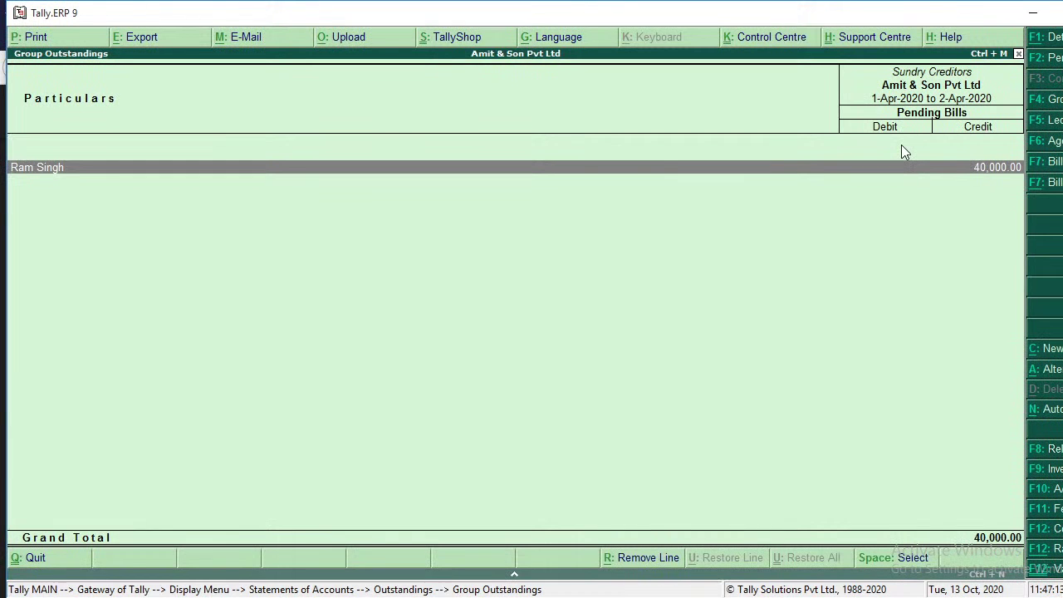
pyautogui.press('Escape')
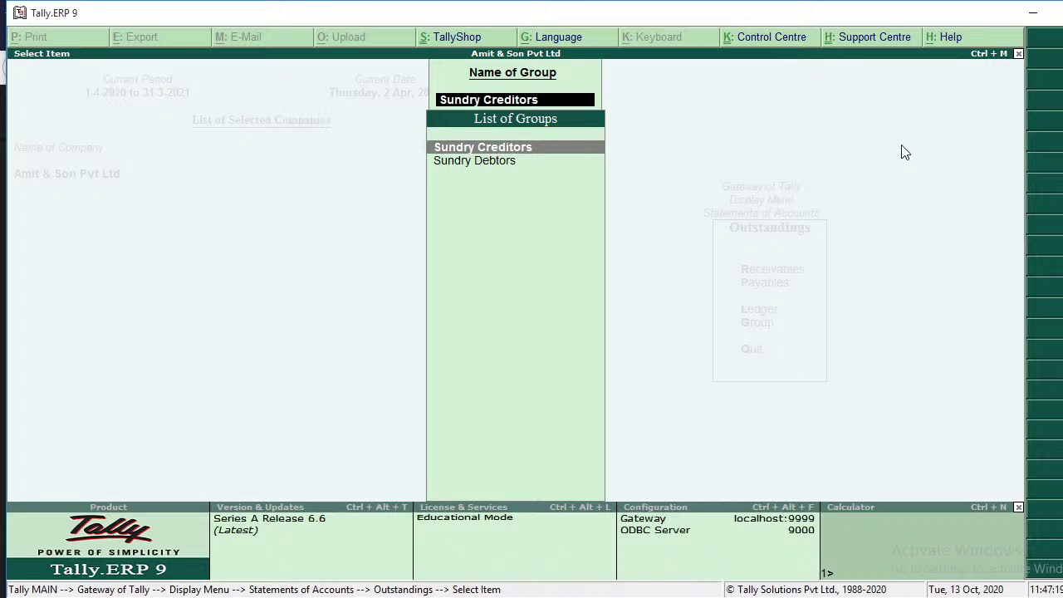
pyautogui.press('Escape')
pyautogui.press('Up')
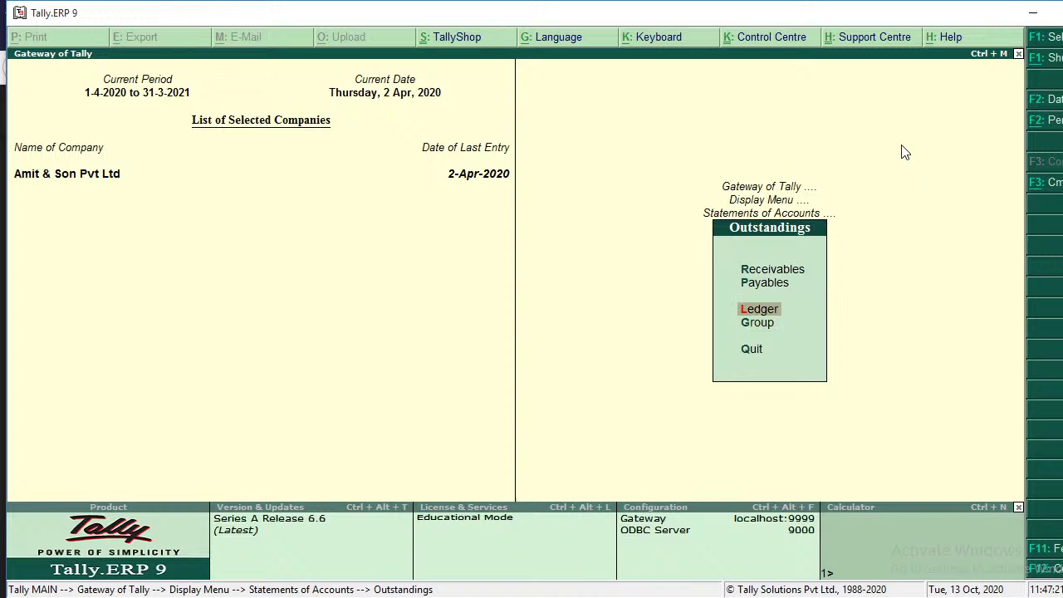
pyautogui.press('Down')
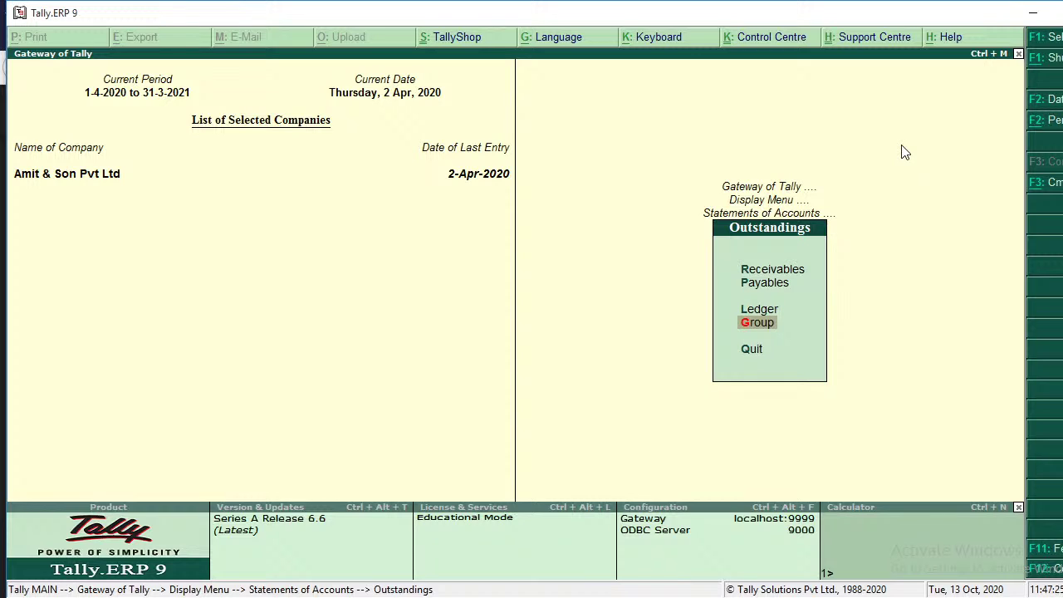
pyautogui.press('Up')
pyautogui.press('Up')
pyautogui.press('Up')
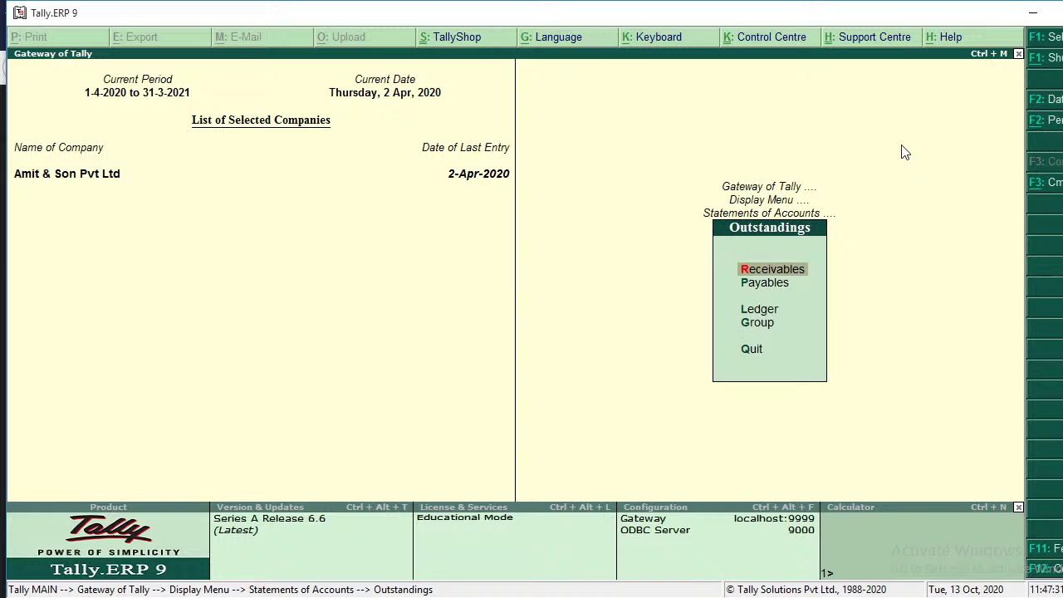
pyautogui.press('Down')
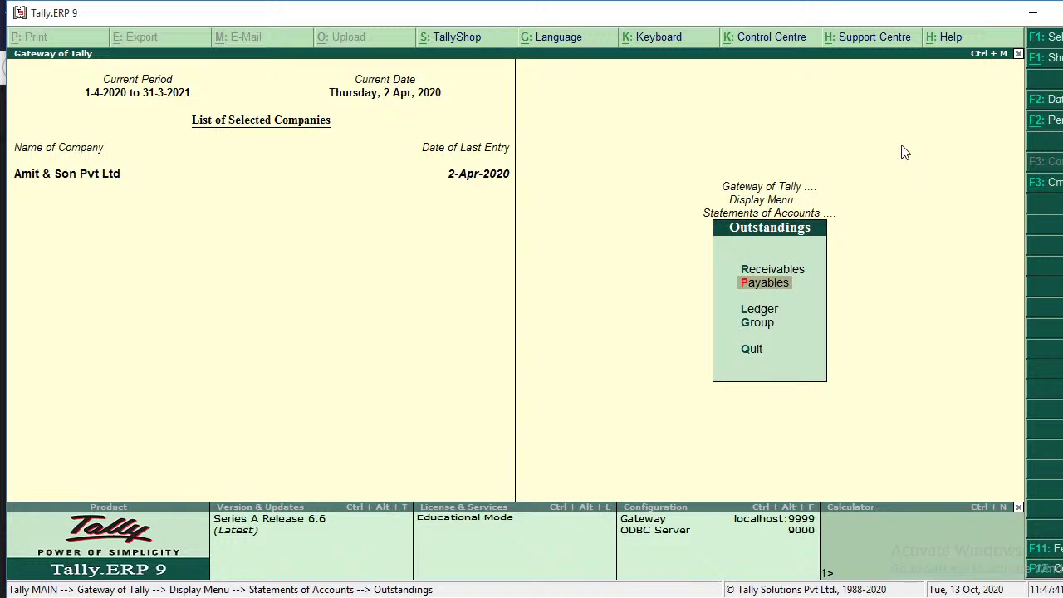
# Leave the Outstandings options and open the Statistics report under Statements of Accounts.
pyautogui.press('Escape')
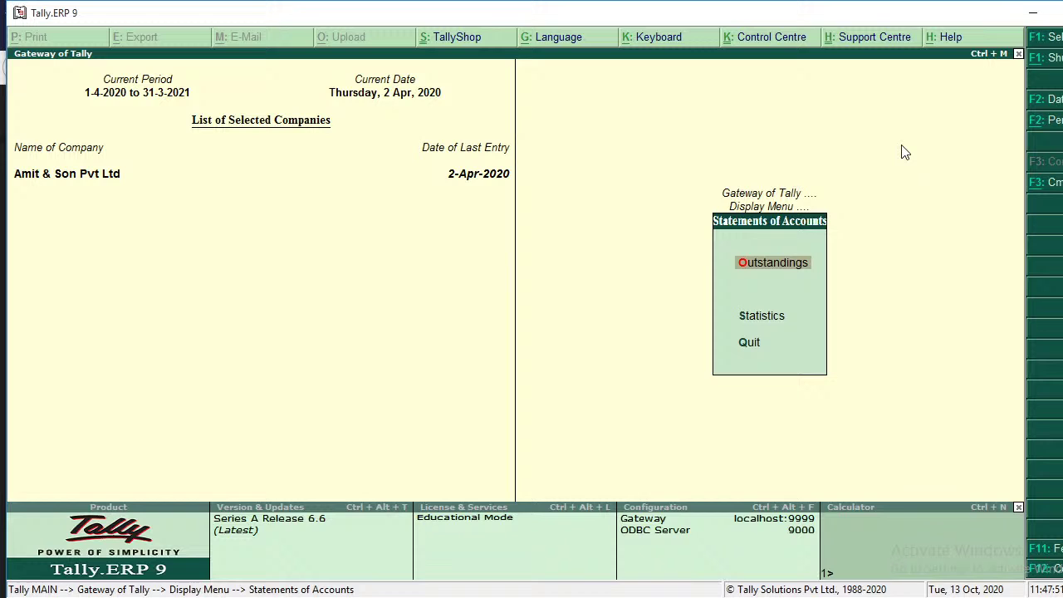
pyautogui.press('Down')
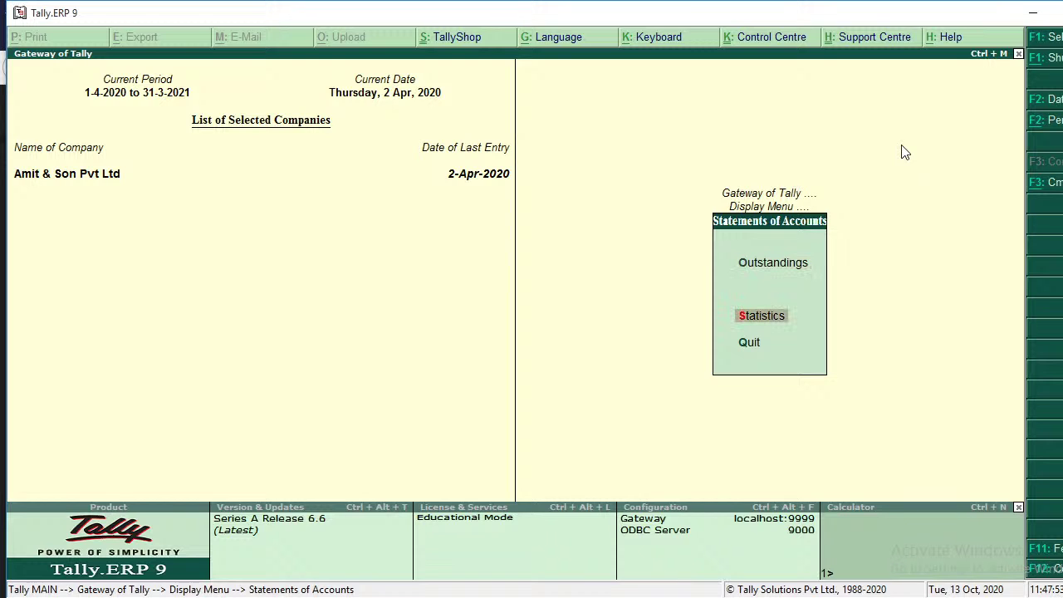
pyautogui.press('Return')
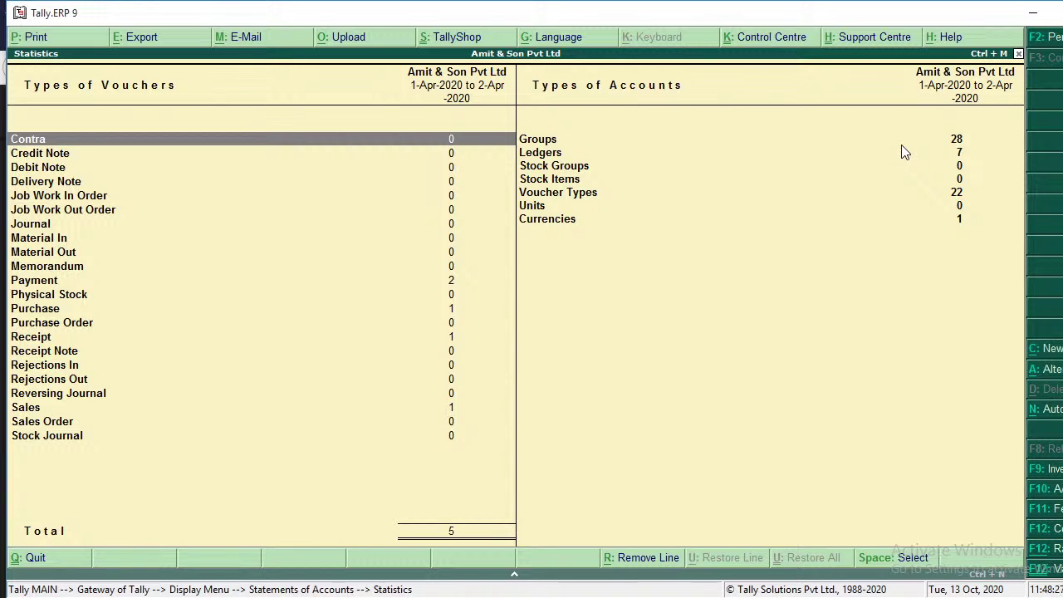
# Examine the voucher counts by type in the Statistics report, especially Payment, Purchase, Receipt and Sales.
pyautogui.press('Down')
pyautogui.press('Down')
pyautogui.press('Down')
pyautogui.press('Down')
pyautogui.press('Down')
pyautogui.press('Down')
pyautogui.press('Down')
pyautogui.press('Down')
pyautogui.press('Down')
pyautogui.press('Down')
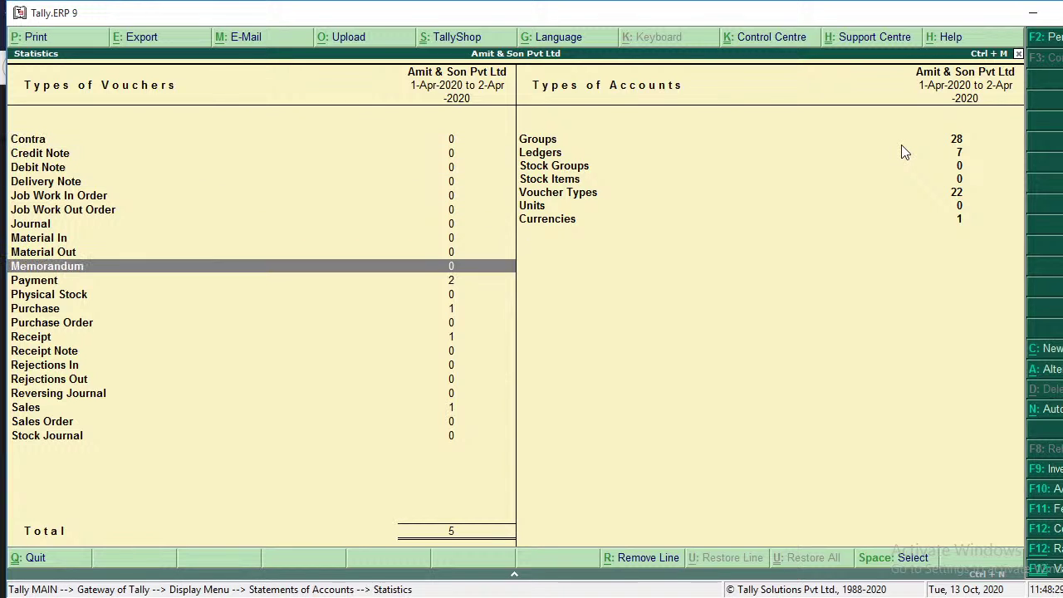
pyautogui.press('Down')
pyautogui.press('Down')
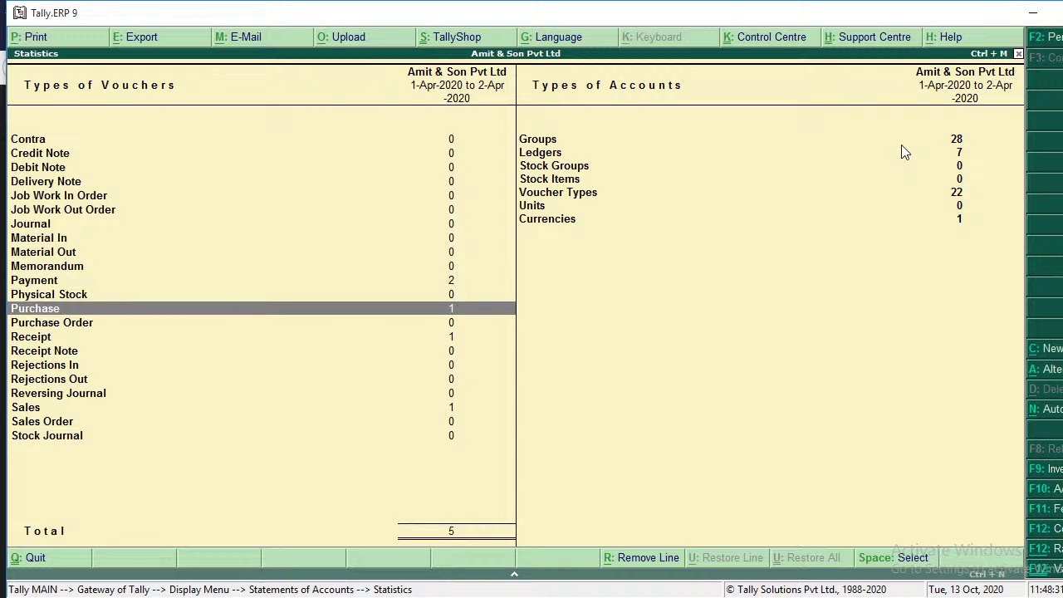
pyautogui.press('Down')
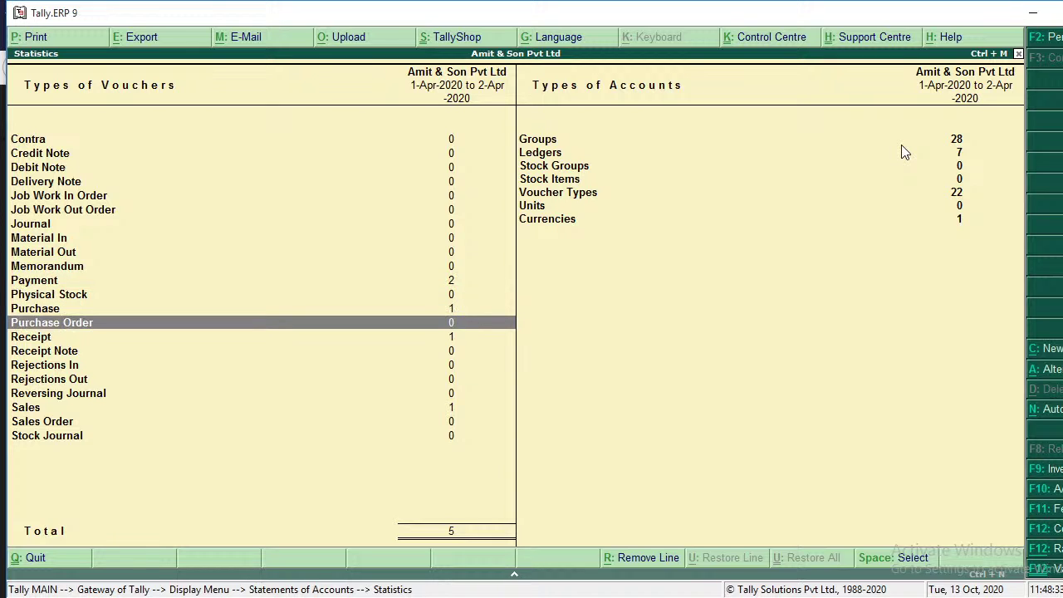
pyautogui.press('Down')
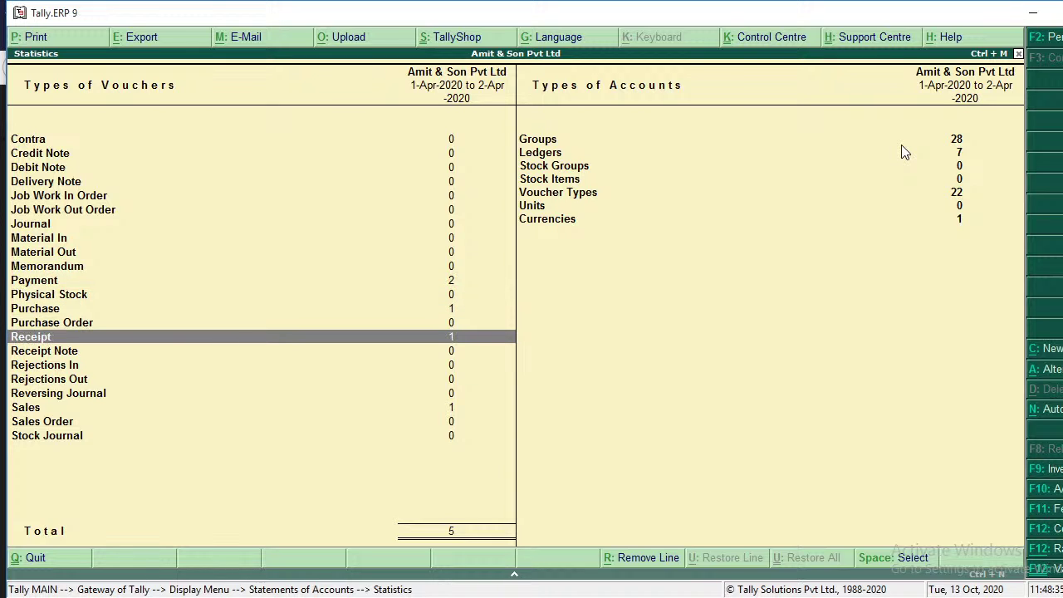
pyautogui.press('Down')
pyautogui.press('Down')
pyautogui.press('Down')
pyautogui.press('Down')
pyautogui.press('Down')
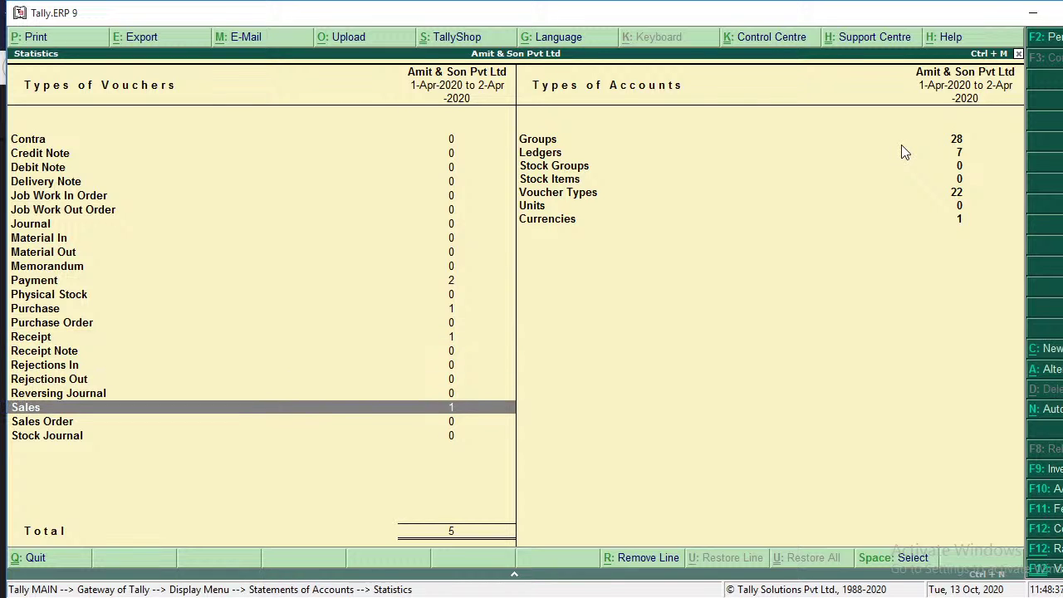
pyautogui.press('Up')
pyautogui.press('Up')
pyautogui.press('Up')
pyautogui.press('Up')
pyautogui.press('Up')
pyautogui.press('Up')
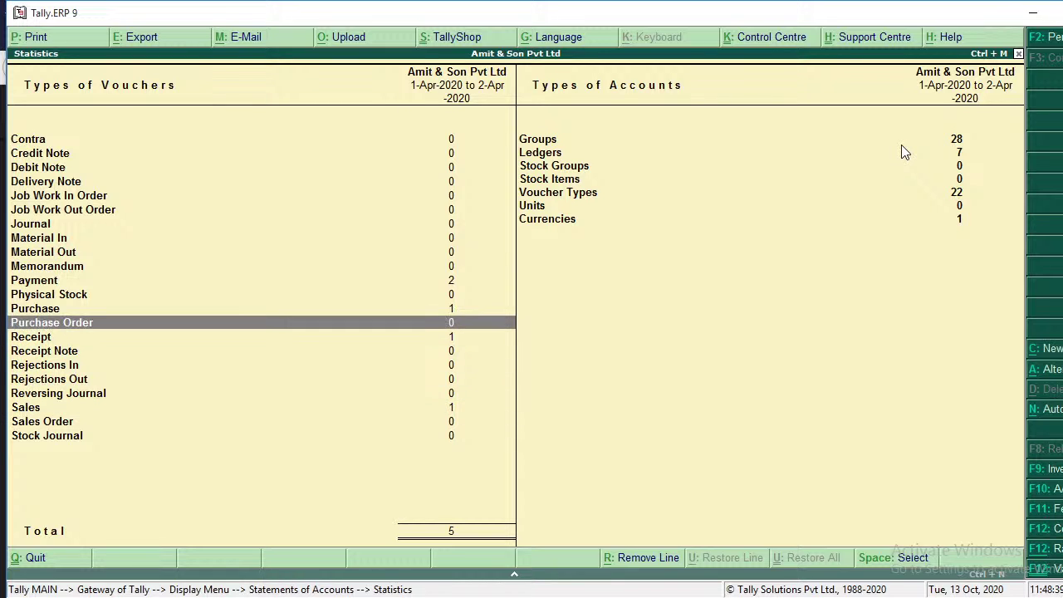
pyautogui.press('Up')
pyautogui.press('Up')
pyautogui.press('Up')
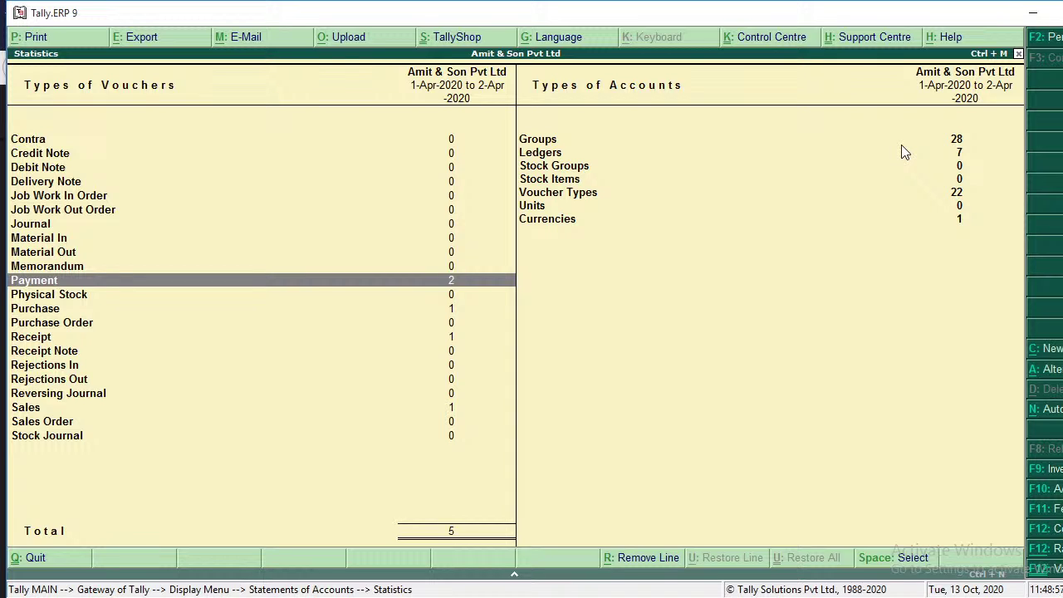
# View the April list of Payment vouchers through the monthly register and return to the Statistics report.
pyautogui.press('Down')
pyautogui.press('Up')
pyautogui.press('Return')
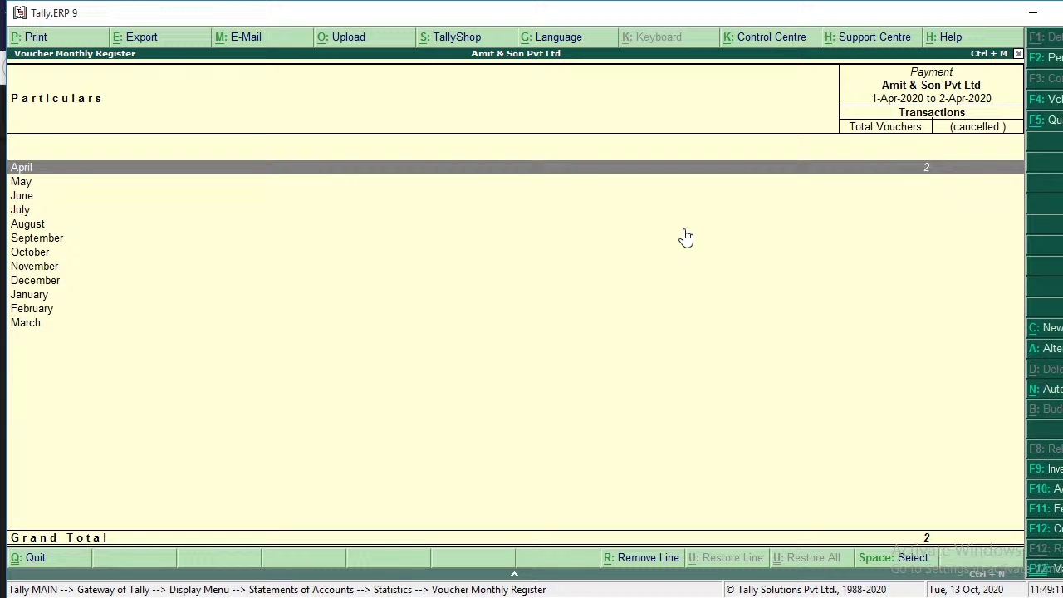
pyautogui.press('Down')
pyautogui.press('Down')
pyautogui.press('Up')
pyautogui.press('Up')
pyautogui.press('Down')
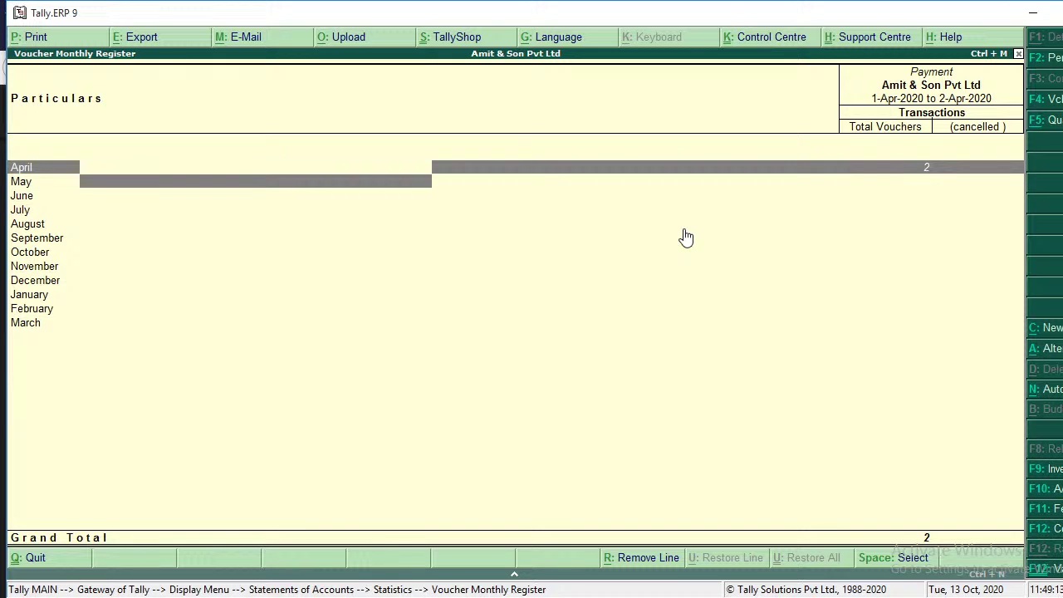
pyautogui.press('Down')
pyautogui.press('Down')
pyautogui.press('Up')
pyautogui.press('Up')
pyautogui.press('Up')
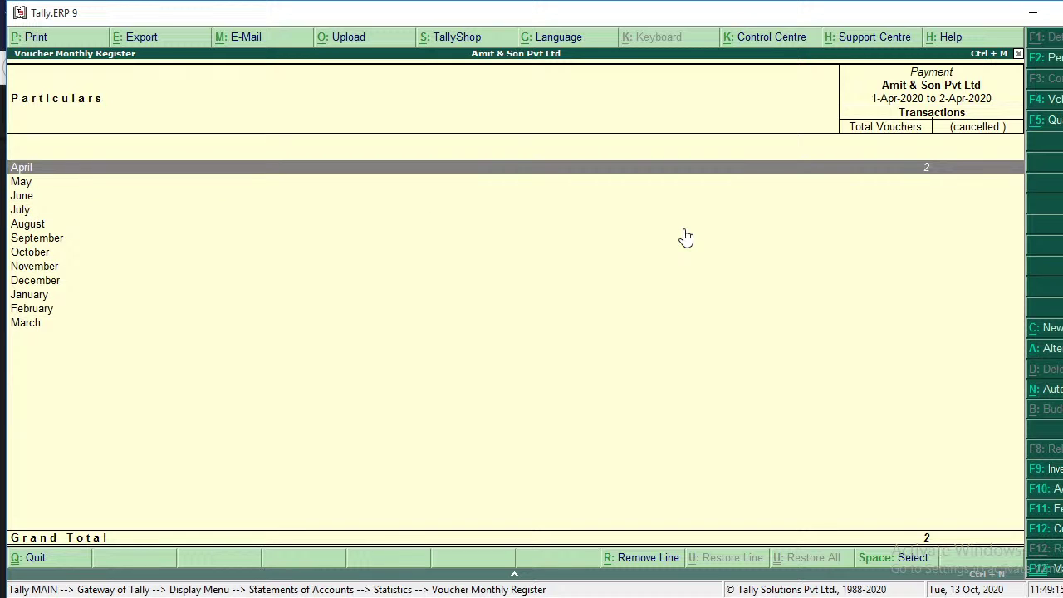
pyautogui.press('Return')
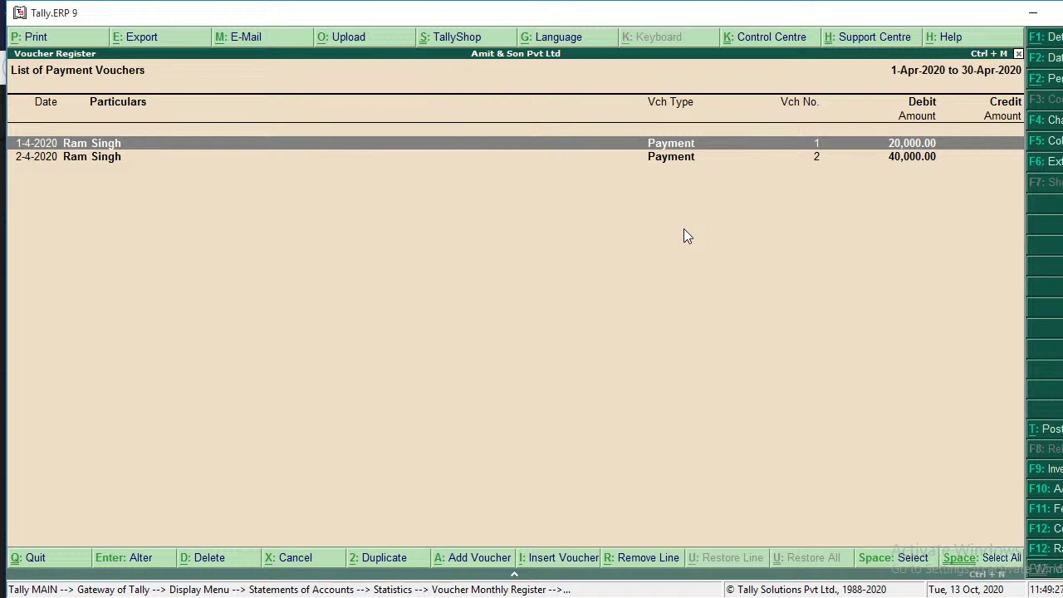
pyautogui.press('Escape')
pyautogui.press('Escape')
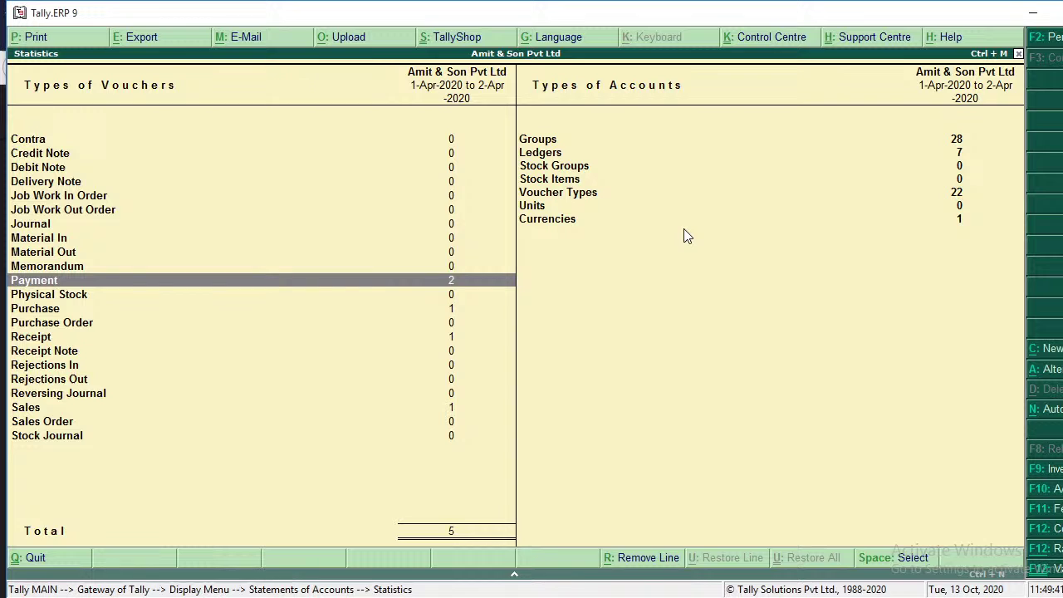
# View the April list of Receipt vouchers through the monthly register and return to the Statistics report.
pyautogui.press('Down')
pyautogui.press('Down')
pyautogui.press('Down')
pyautogui.press('Down')
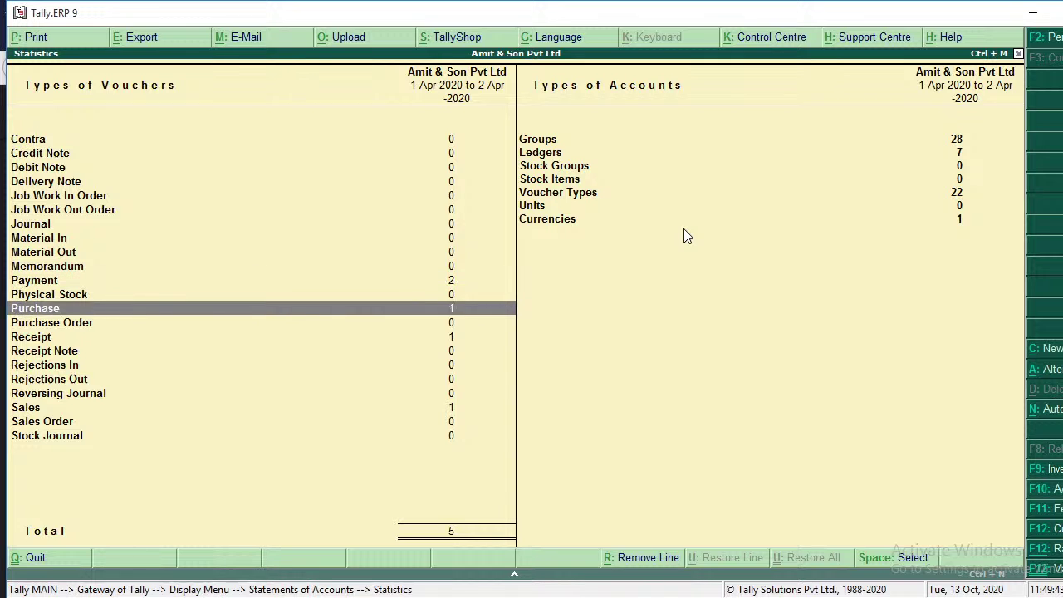
pyautogui.press('Return')
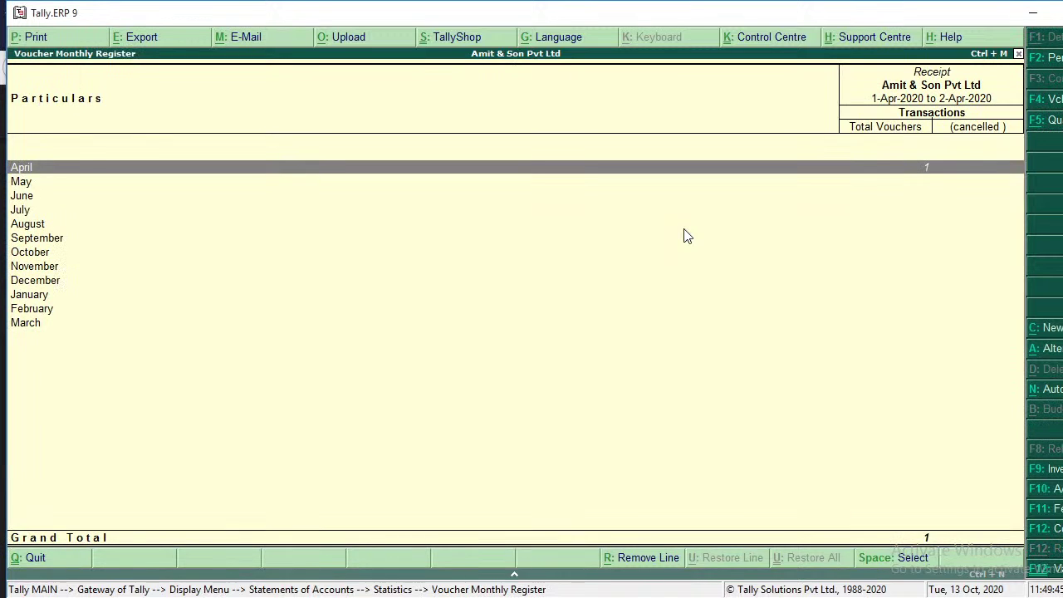
pyautogui.press('Return')
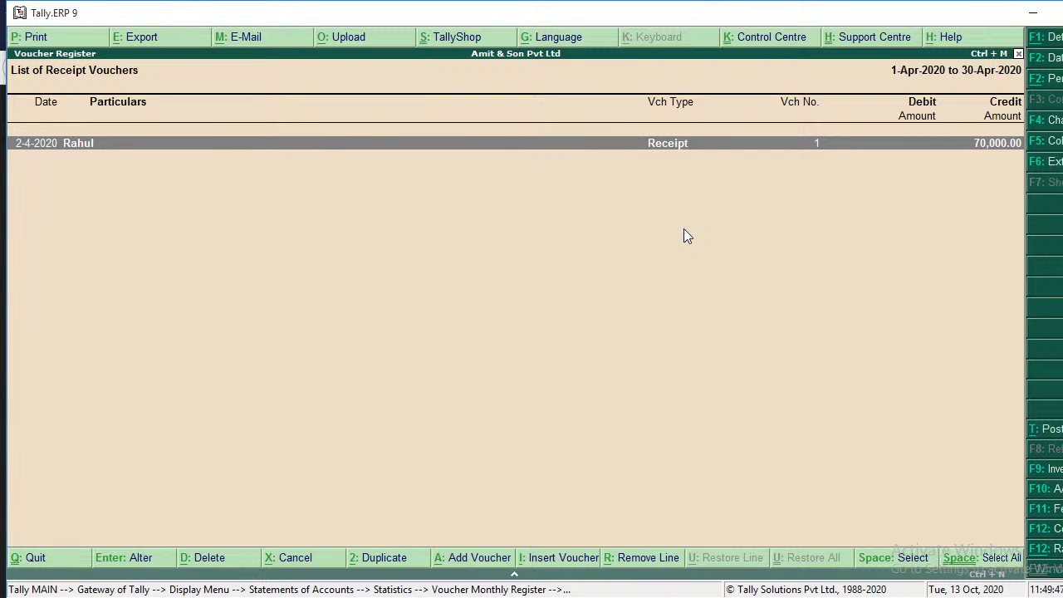
pyautogui.press('Escape')
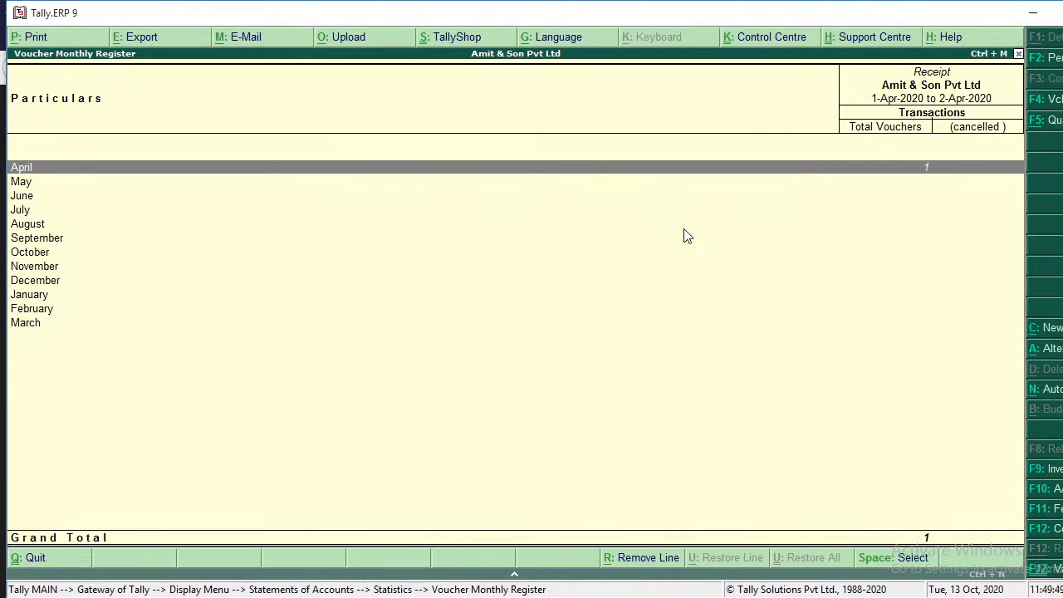
pyautogui.press('Escape')
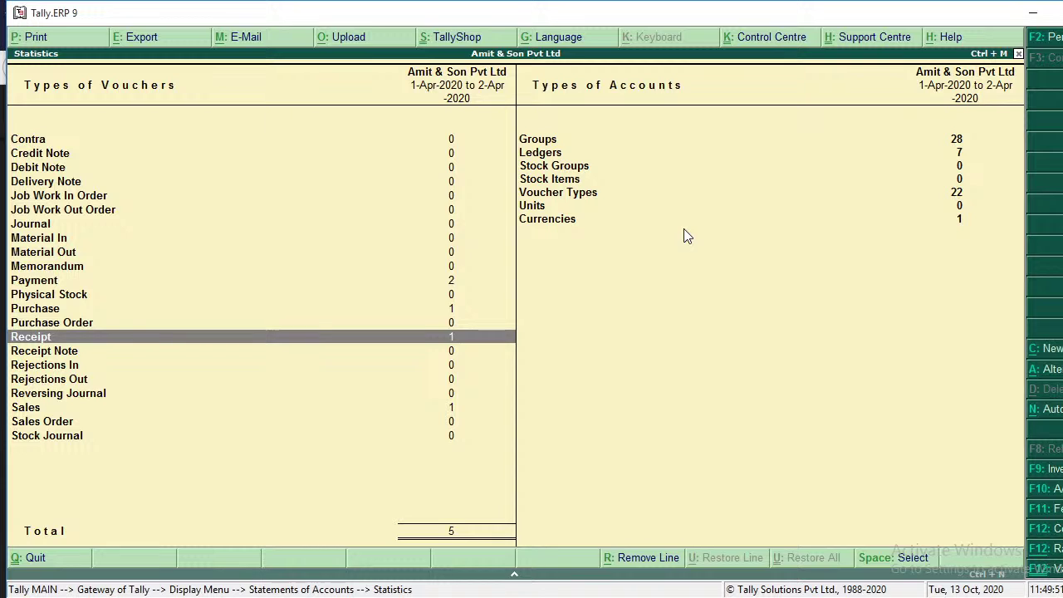
# Open the list of ledgers from the account types in the Statistics report.
pyautogui.press('Up')
pyautogui.press('Up')
pyautogui.press('Up')
pyautogui.press('Up')
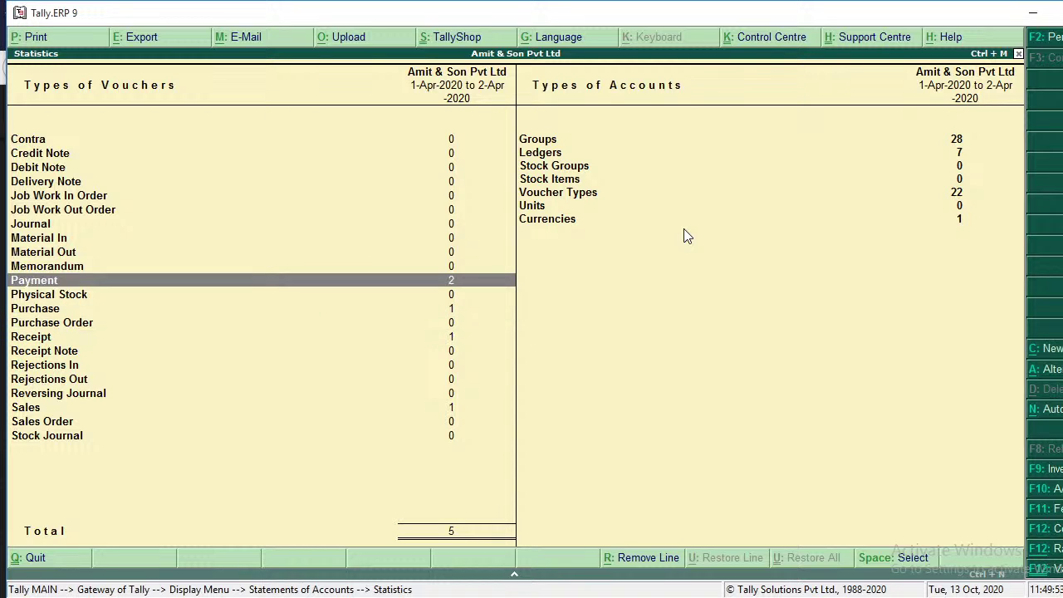
pyautogui.press('Up')
pyautogui.press('Up')
pyautogui.press('Up')
pyautogui.press('Up')
pyautogui.press('Up')
pyautogui.press('Up')
pyautogui.press('Up')
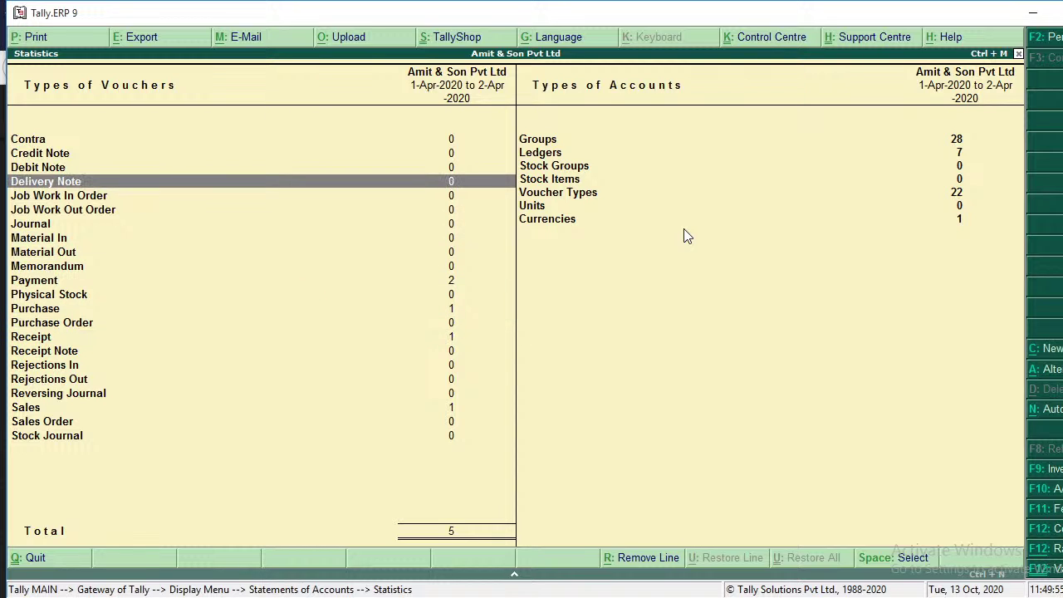
pyautogui.press('Right')
pyautogui.press('Up')
pyautogui.press('Up')
pyautogui.press('Up')
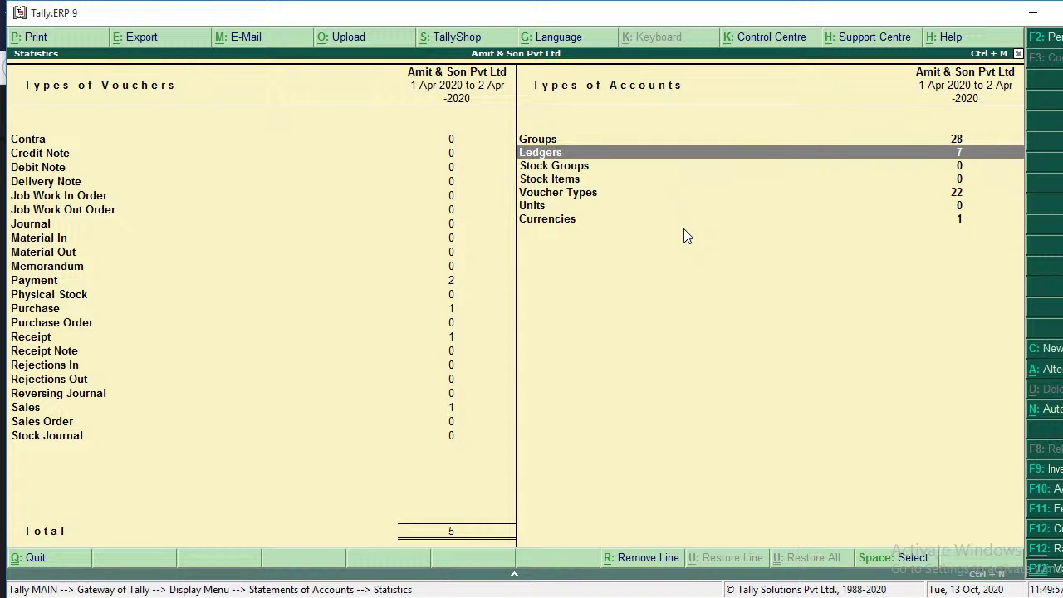
pyautogui.press('Return')
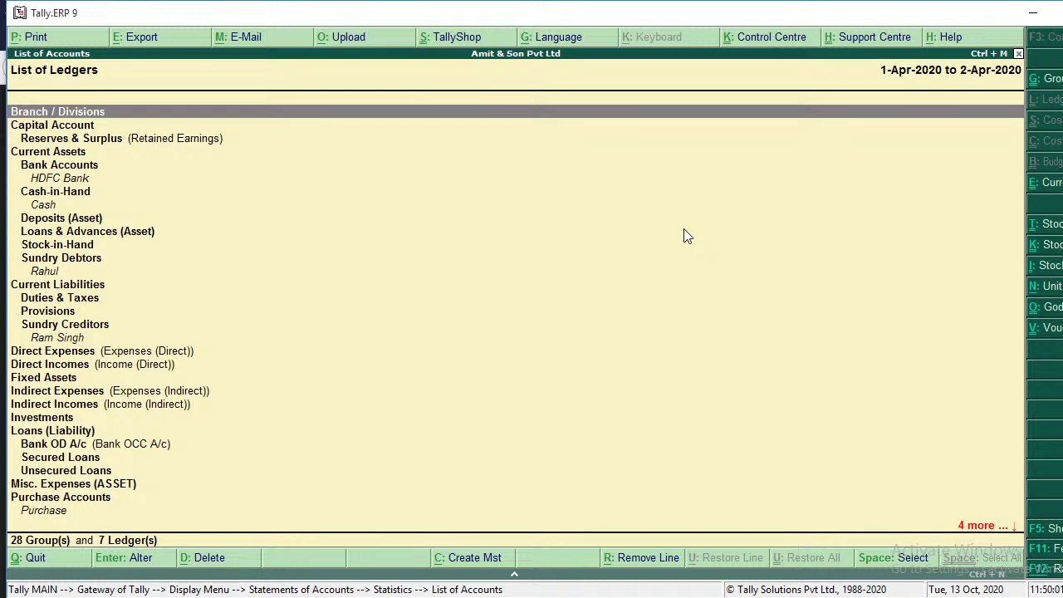
# Look through the company's ledgers under their groups as far as the Purchase ledger and return to the Statistics report.
pyautogui.press('Down')
pyautogui.press('Down')
pyautogui.press('Down')
pyautogui.press('Down')
pyautogui.press('Down')
pyautogui.press('Down')
pyautogui.press('Down')
pyautogui.press('Down')
pyautogui.press('Down')
pyautogui.press('Down')
pyautogui.press('Down')
pyautogui.press('Down')
pyautogui.press('Down')
pyautogui.press('Down')
pyautogui.press('Down')
pyautogui.press('Down')
pyautogui.press('Down')
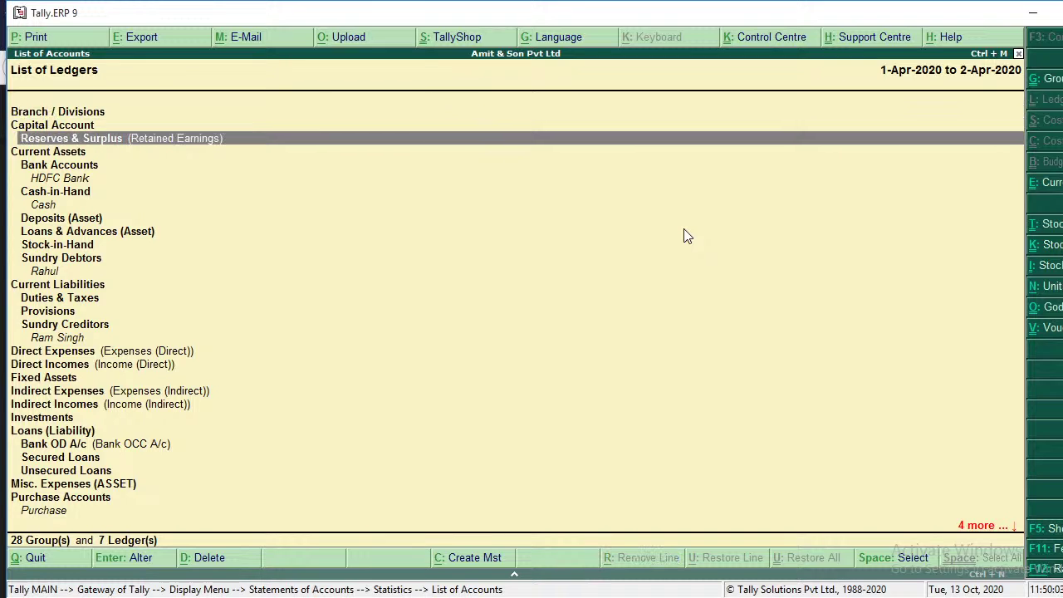
pyautogui.press('Down')
pyautogui.press('Down')
pyautogui.press('Down')
pyautogui.press('Down')
pyautogui.press('Down')
pyautogui.press('Down')
pyautogui.press('Down')
pyautogui.press('Down')
pyautogui.press('Down')
pyautogui.press('Down')
pyautogui.press('Down')
pyautogui.press('Down')
pyautogui.press('Down')
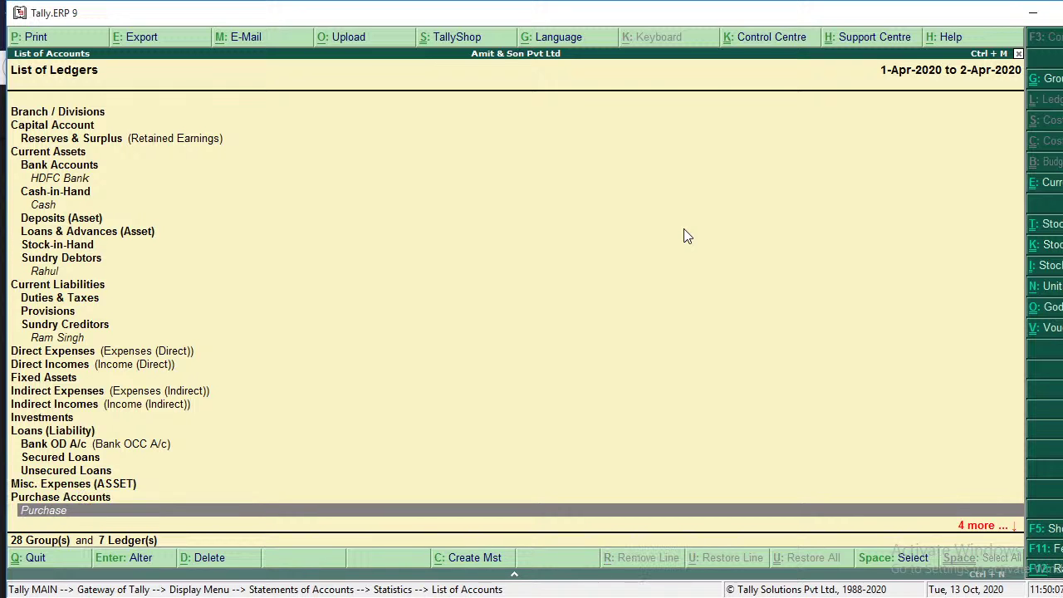
pyautogui.press('Escape')
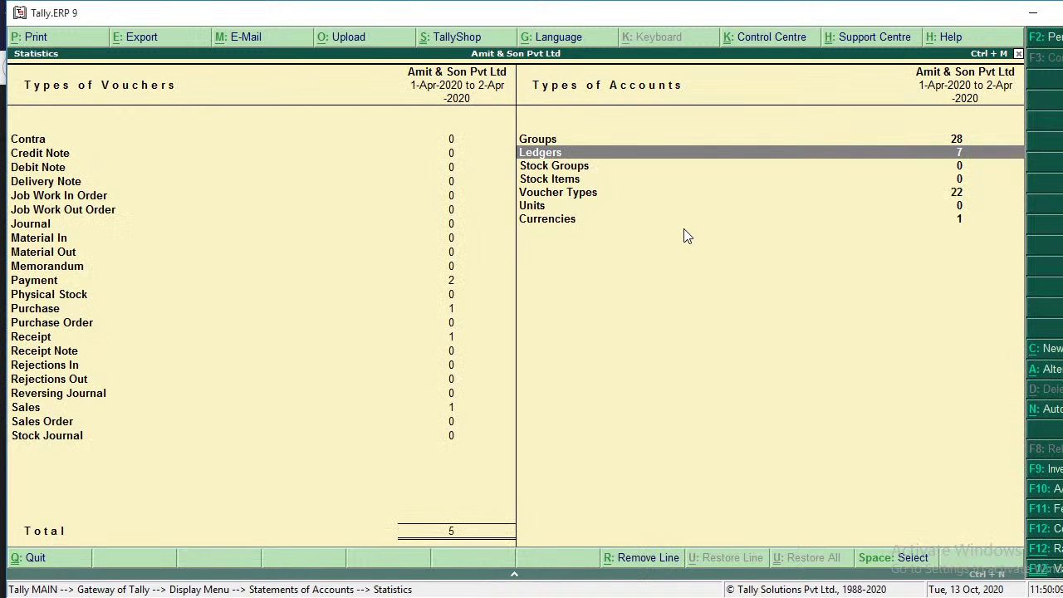
# Open the list of groups from the account types, look through the groups and return to the Statistics report.
pyautogui.press('Up')
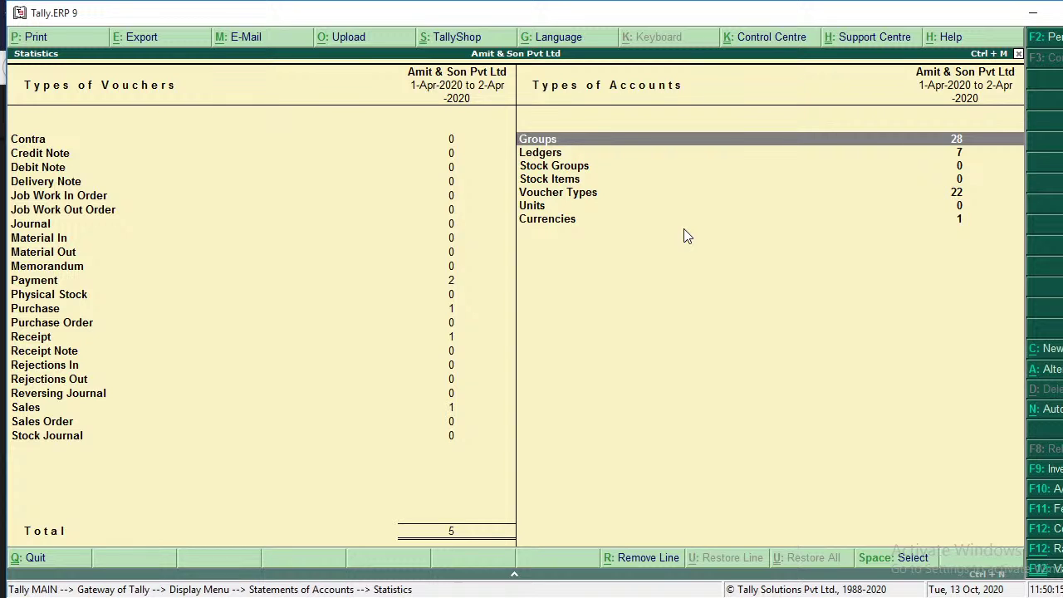
pyautogui.press('Return')
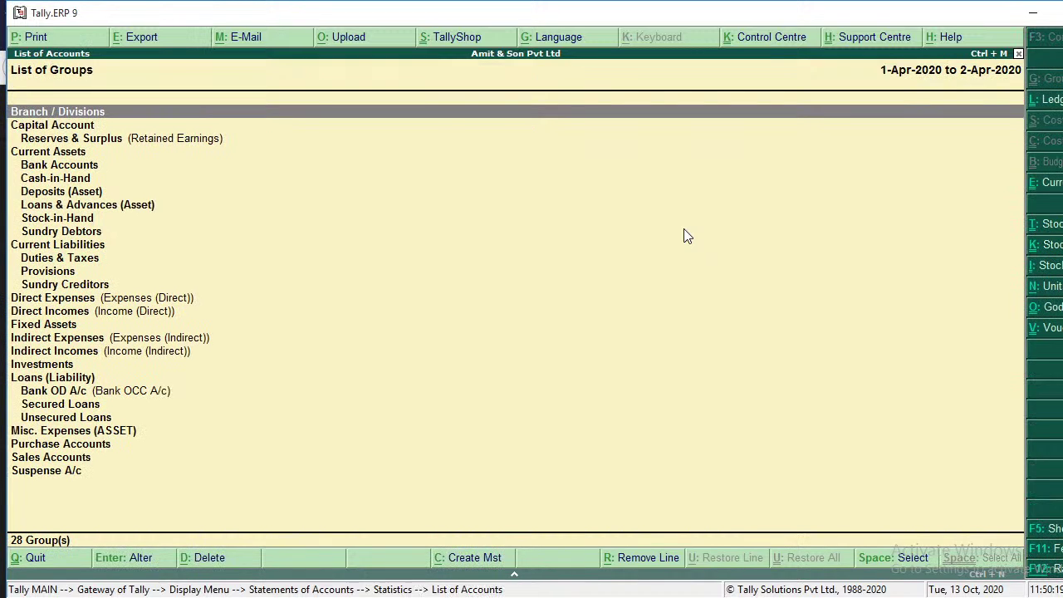
pyautogui.press('Down')
pyautogui.press('Down')
pyautogui.press('Down')
pyautogui.press('Down')
pyautogui.press('Down')
pyautogui.press('Down')
pyautogui.press('Down')
pyautogui.press('Down')
pyautogui.press('Down')
pyautogui.press('Down')
pyautogui.press('Down')
pyautogui.press('Down')
pyautogui.press('Down')
pyautogui.press('Down')
pyautogui.press('Down')
pyautogui.press('Down')
pyautogui.press('Down')
pyautogui.press('Down')
pyautogui.press('Down')
pyautogui.press('Down')
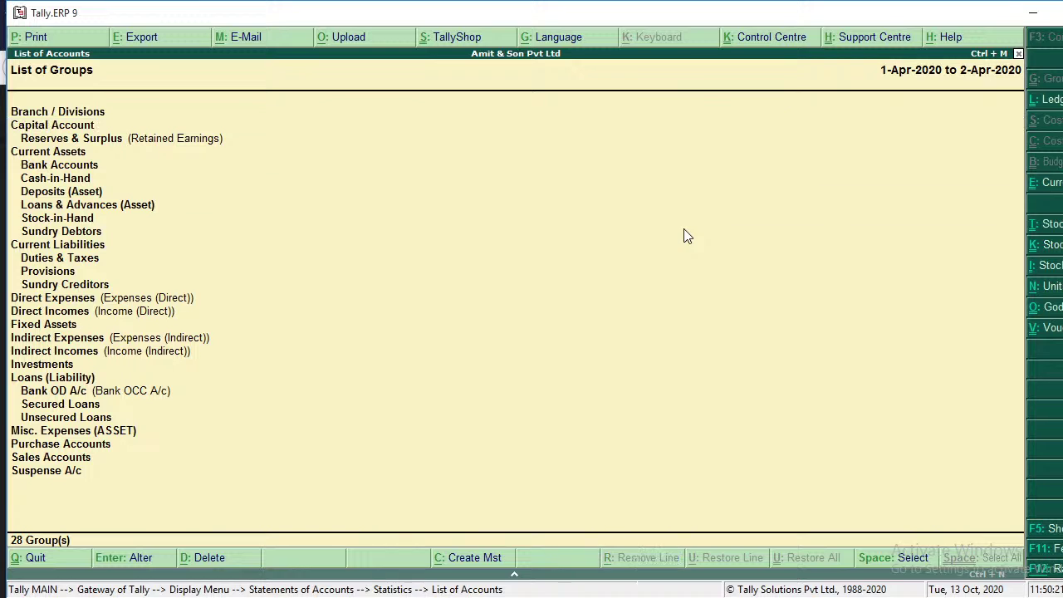
pyautogui.press('Up')
pyautogui.press('Up')
pyautogui.press('Up')
pyautogui.press('Up')
pyautogui.press('Up')
pyautogui.press('Up')
pyautogui.press('Up')
pyautogui.press('Up')
pyautogui.press('Up')
pyautogui.press('Up')
pyautogui.press('Up')
pyautogui.press('Up')
pyautogui.press('Up')
pyautogui.press('Up')
pyautogui.press('Up')
pyautogui.press('Up')
pyautogui.press('Up')
pyautogui.press('Up')
pyautogui.press('Up')
pyautogui.press('Up')
pyautogui.press('Up')
pyautogui.press('Up')
pyautogui.press('Up')
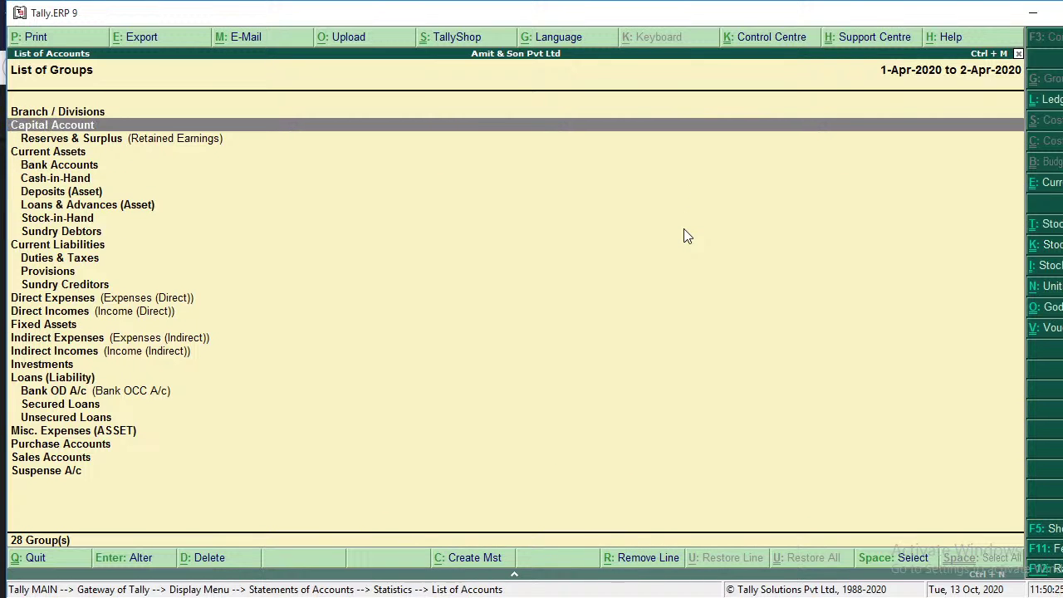
pyautogui.press('Down')
pyautogui.press('Down')
pyautogui.press('Down')
pyautogui.press('Down')
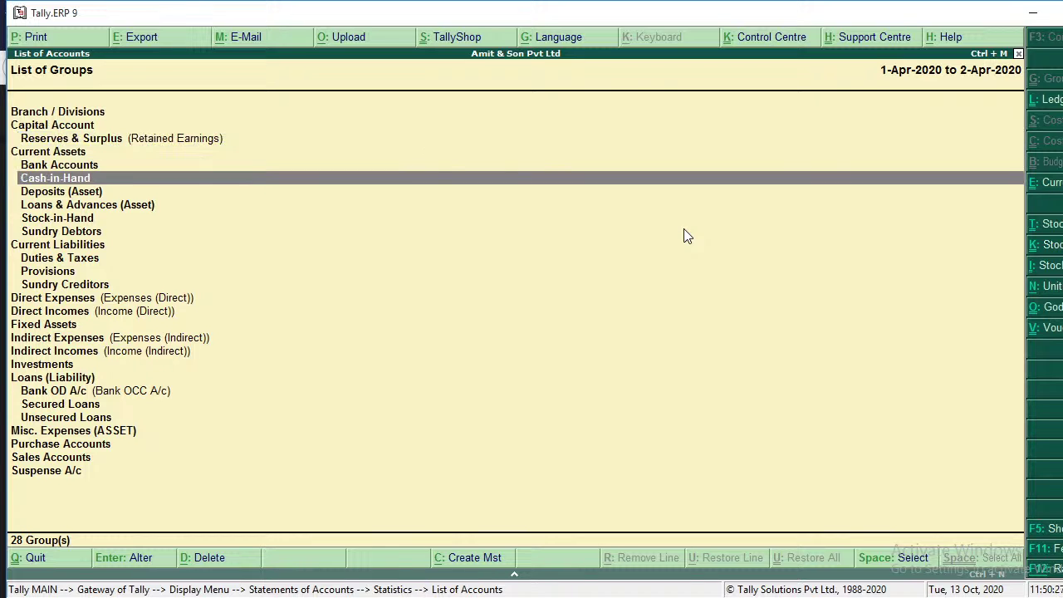
pyautogui.press('Escape')
# Review the account type counts in the Statistics report from Groups to Stock Items.
pyautogui.press('Down')
pyautogui.press('Up')
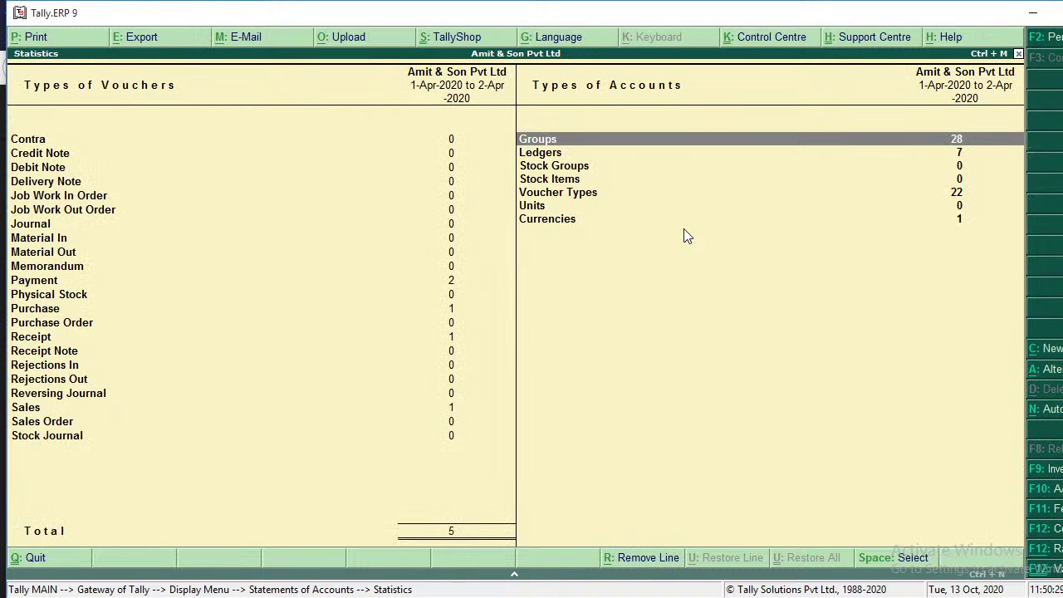
pyautogui.press('Down')
pyautogui.press('Down')
pyautogui.press('Down')
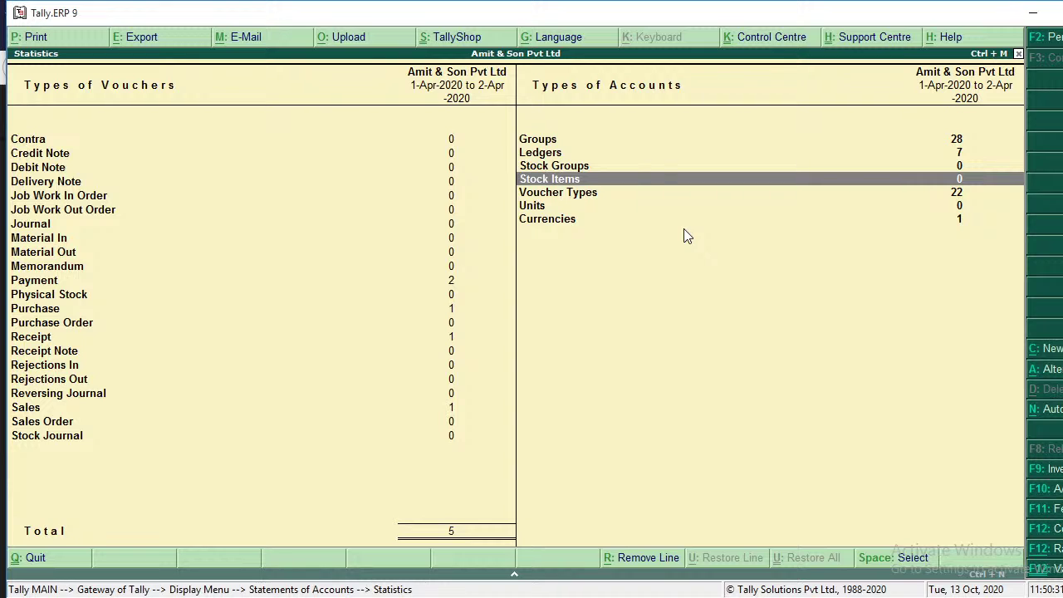
# Review the remaining account types in the Statistics report, from the stock entries through Voucher Types, Units and Currencies.
pyautogui.press('Up')
pyautogui.press('Up')
pyautogui.press('Down')
pyautogui.press('Down')
pyautogui.press('Down')
pyautogui.press('Down')
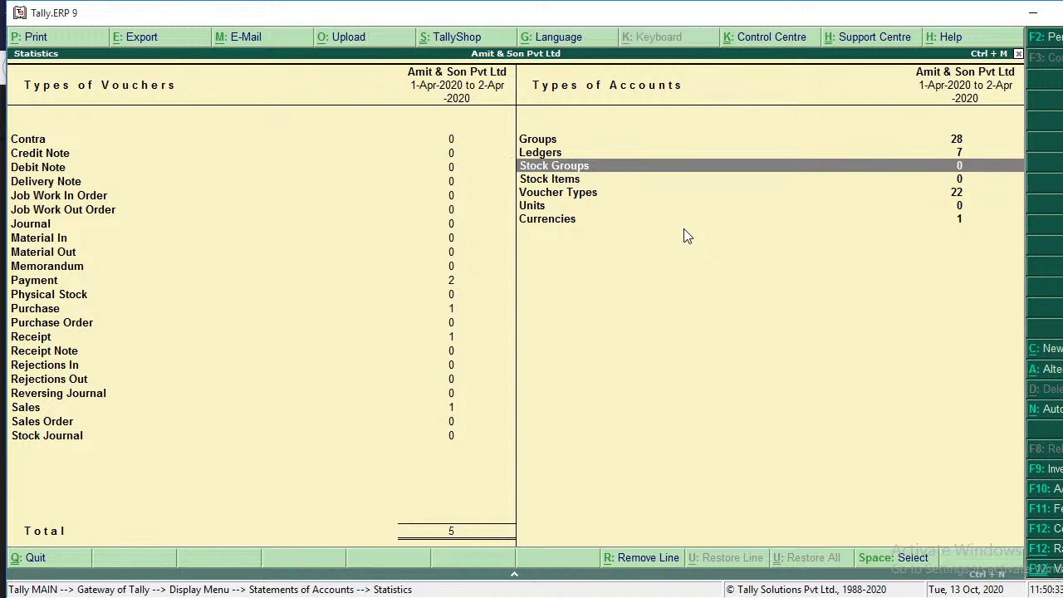
pyautogui.press('Up')
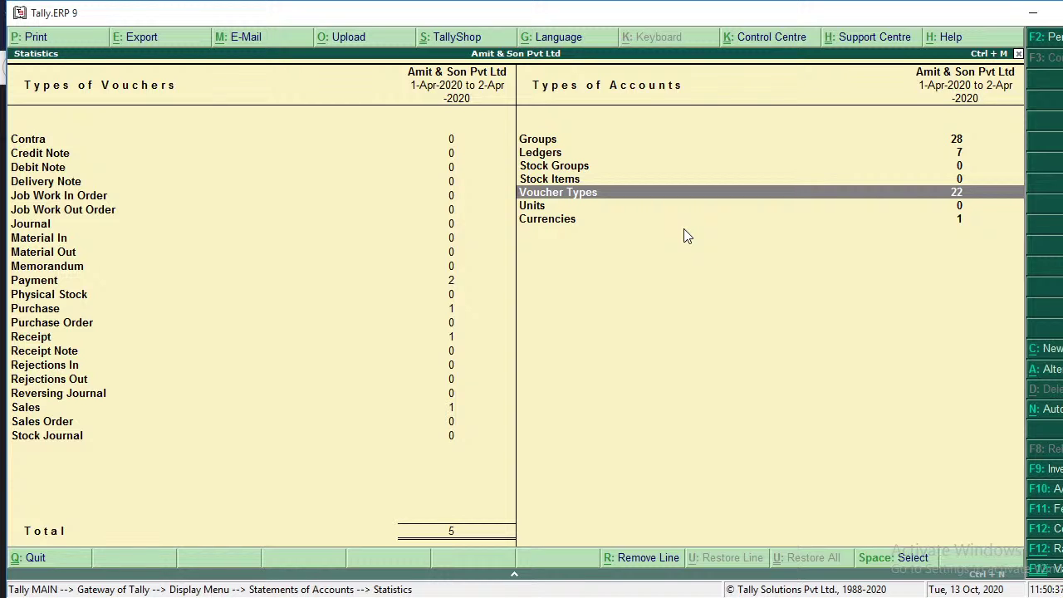
pyautogui.press('Down')
pyautogui.press('Down')
pyautogui.press('Up')
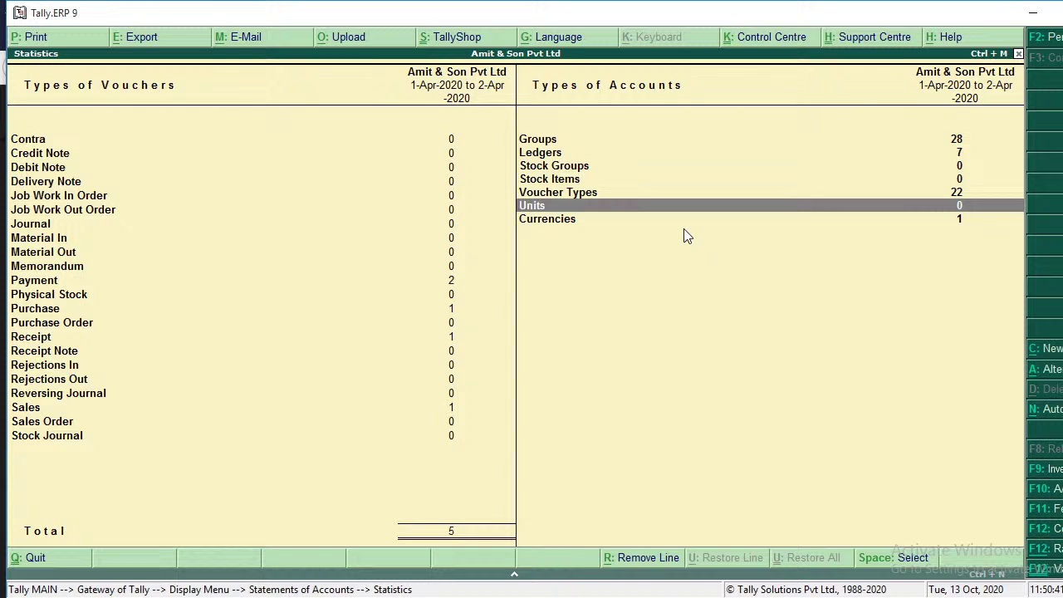
pyautogui.press('Up')
pyautogui.press('Up')
pyautogui.press('Up')
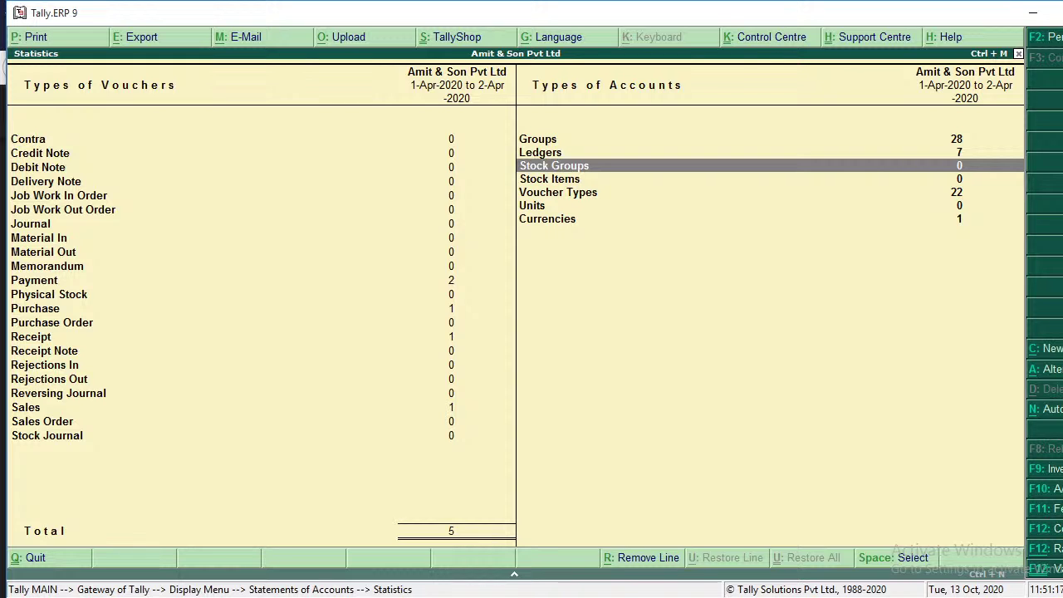
# Open the Profit & Loss A/c from the list of accounting reports.
pyautogui.press('F10')
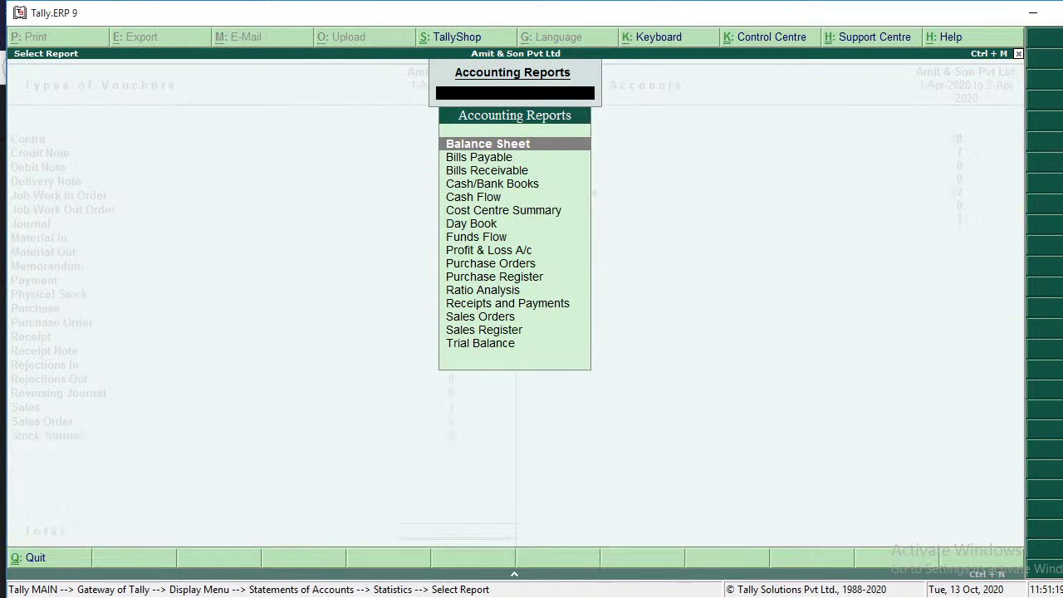
pyautogui.press('Down')
pyautogui.press('Down')
pyautogui.press('Down')
pyautogui.press('Down')
pyautogui.press('Down')
pyautogui.press('Down')
pyautogui.press('Down')
pyautogui.press('Down')
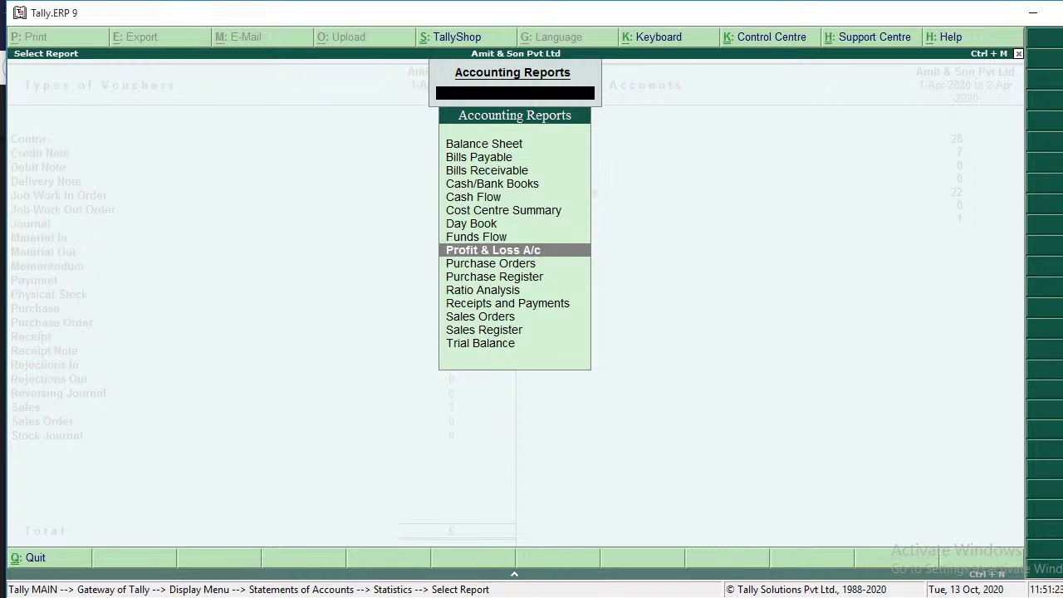
pyautogui.press('Return')
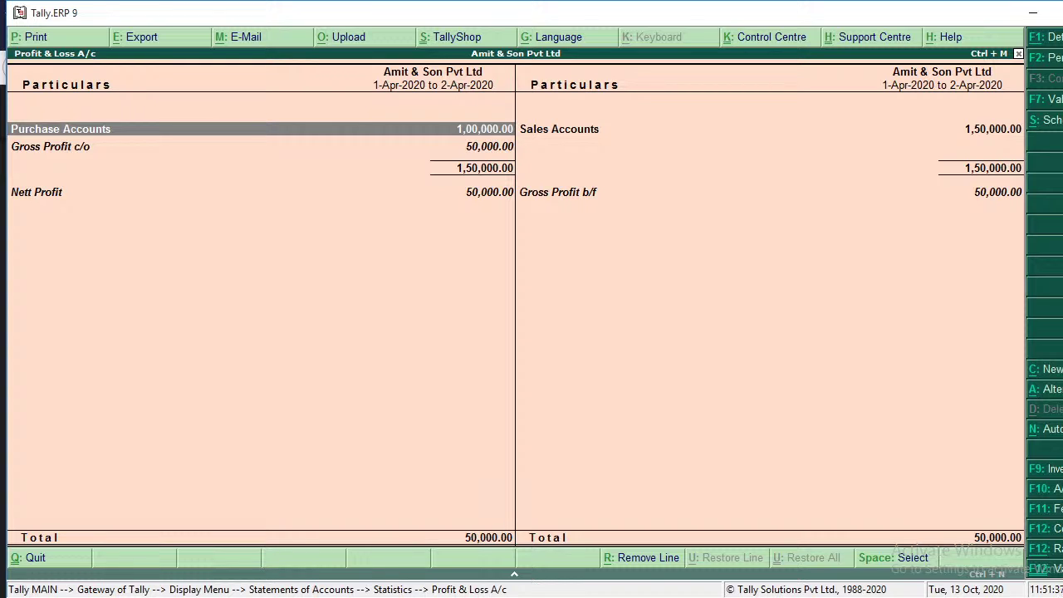
# Expand the Profit & Loss A/c to its detailed view, then return to the Statements of Accounts menu.
pyautogui.hotkey('alt', 'F1')
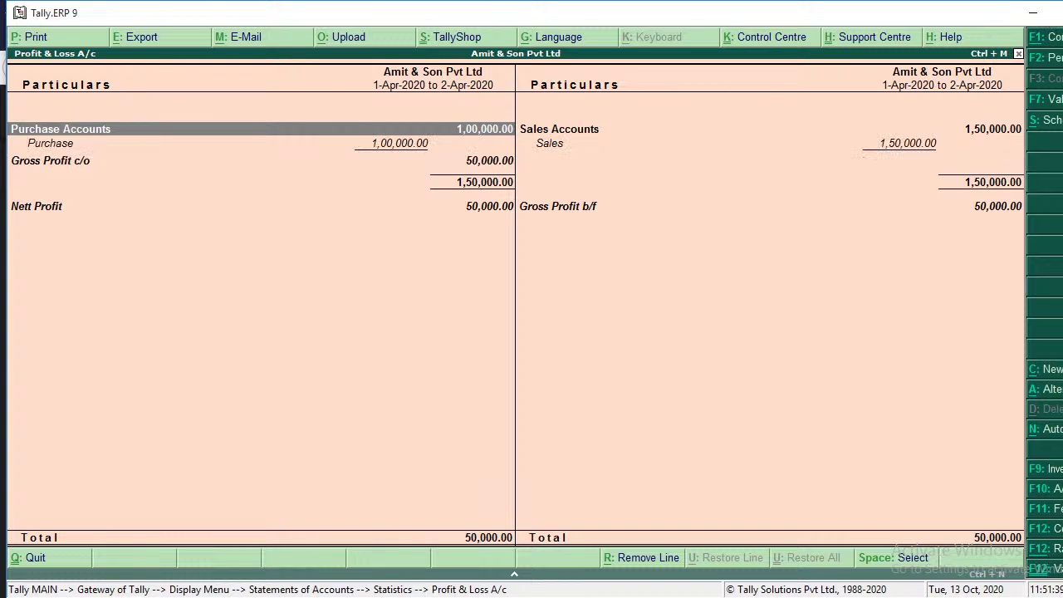
pyautogui.press('Escape')
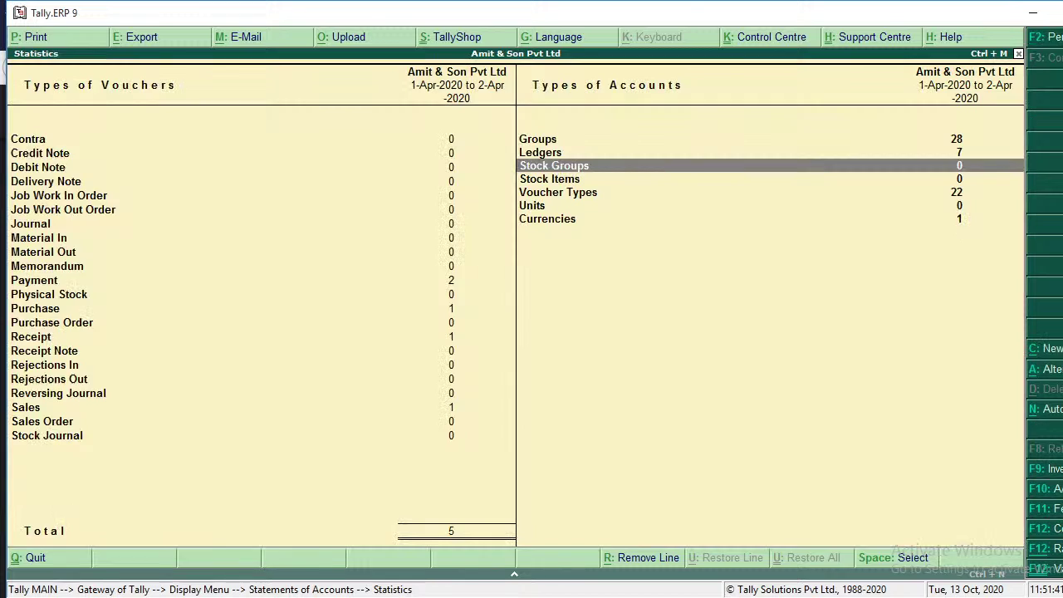
pyautogui.press('Escape')
# Open the Bills Payable report from the Outstandings reports.
pyautogui.press('Up')
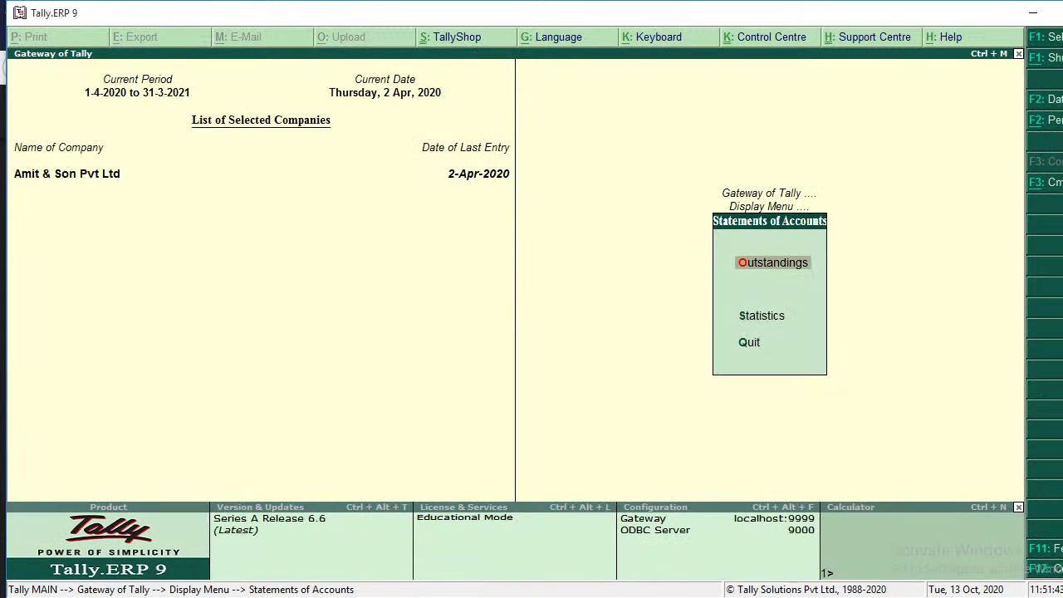
pyautogui.press('Return')
pyautogui.press('Down')
pyautogui.press('Up')
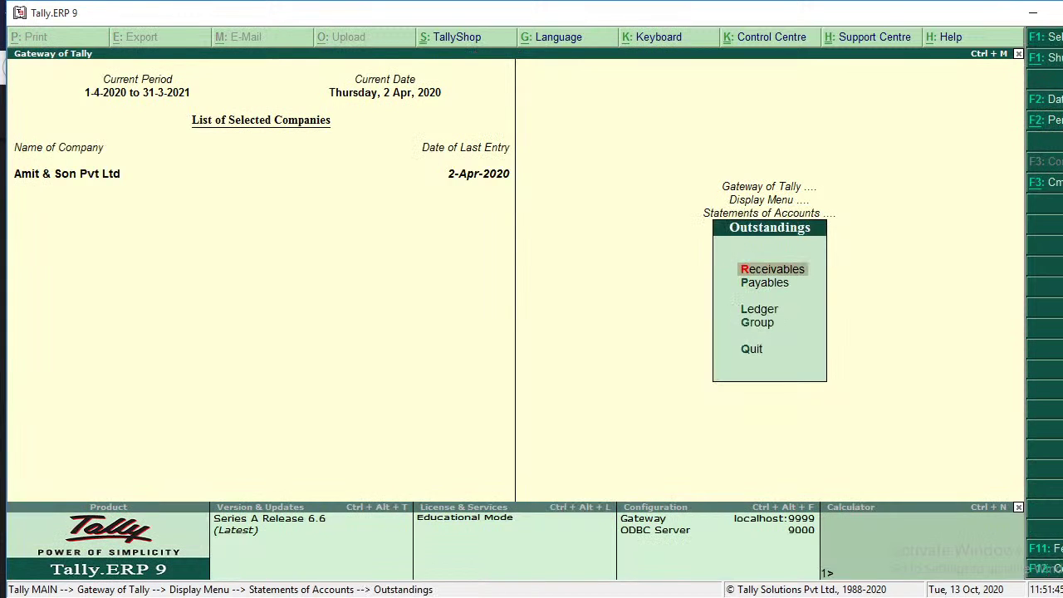
pyautogui.press('Down')
pyautogui.press('Return')
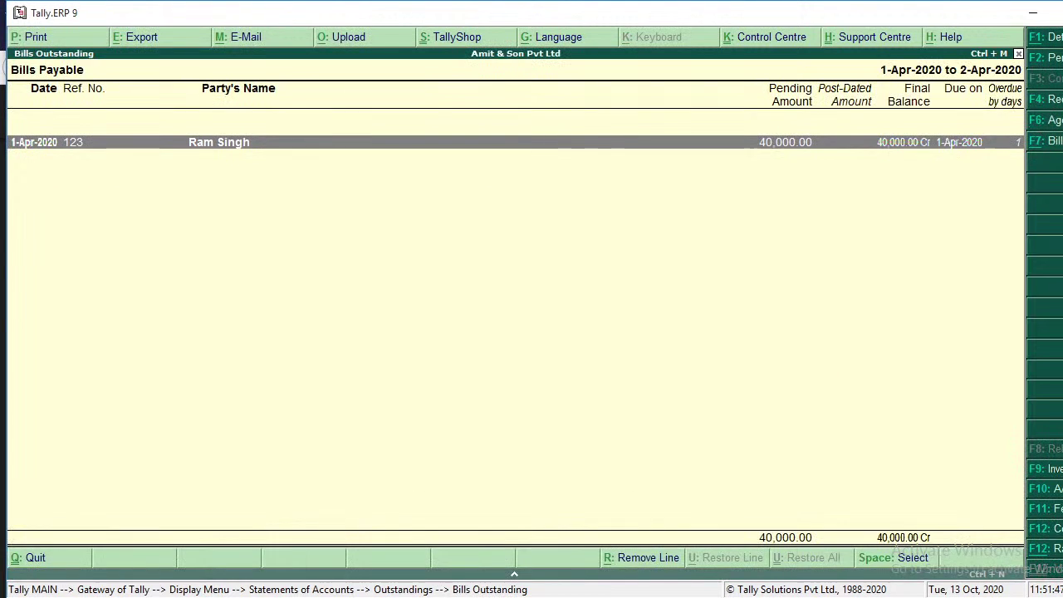
# View the Bills Receivable report in Outstandings and return to the Statements of Accounts menu.
pyautogui.press('Escape')
pyautogui.press('Up')
pyautogui.press('Return')
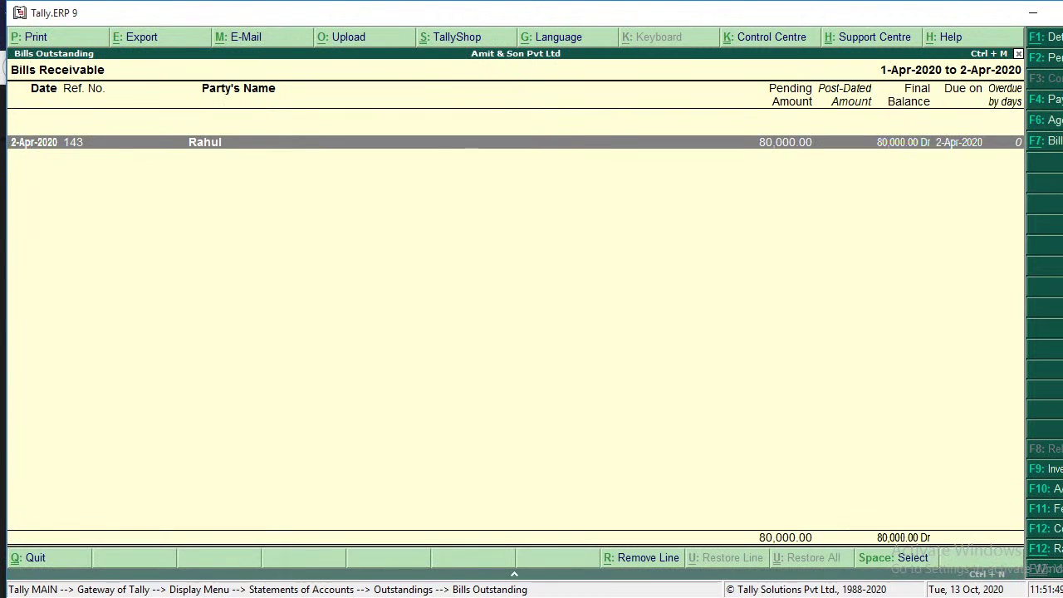
pyautogui.press('Escape')
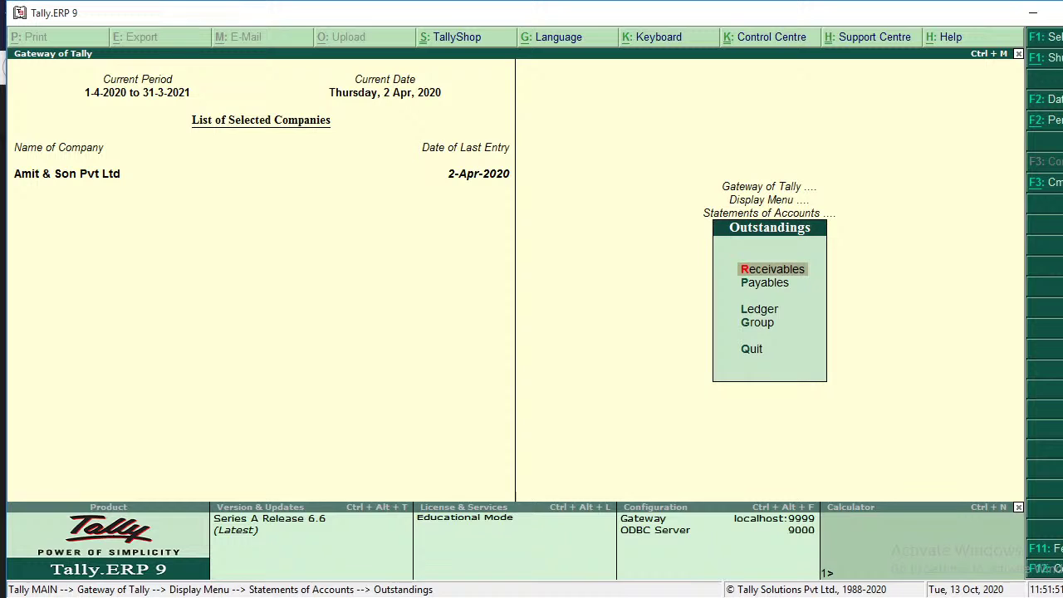
pyautogui.press('Escape')
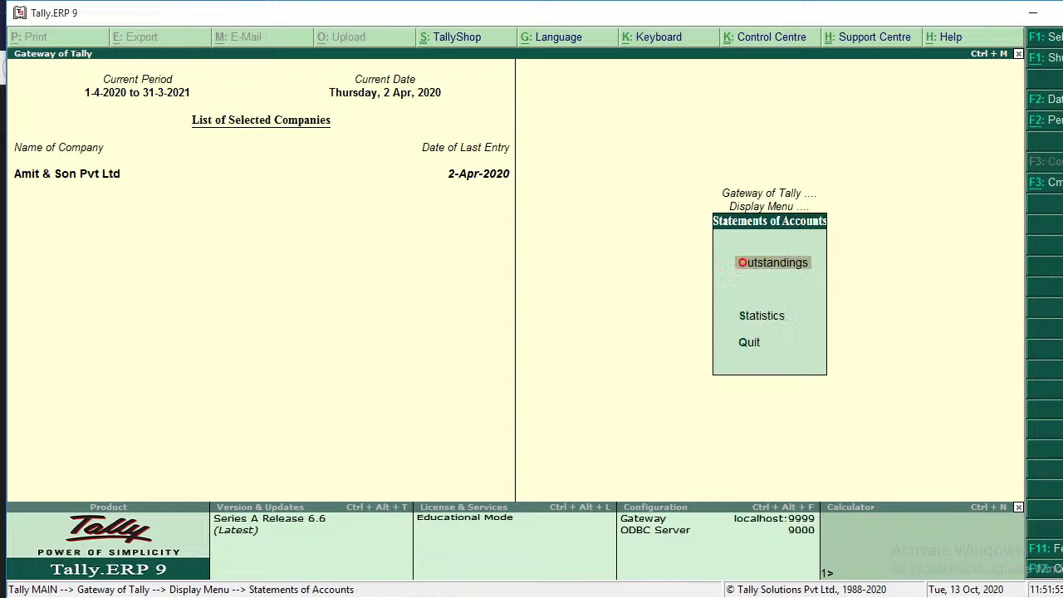
# View the Statistics report again and return to the Gateway of Tally main menu.
pyautogui.press('Down')
pyautogui.press('Return')
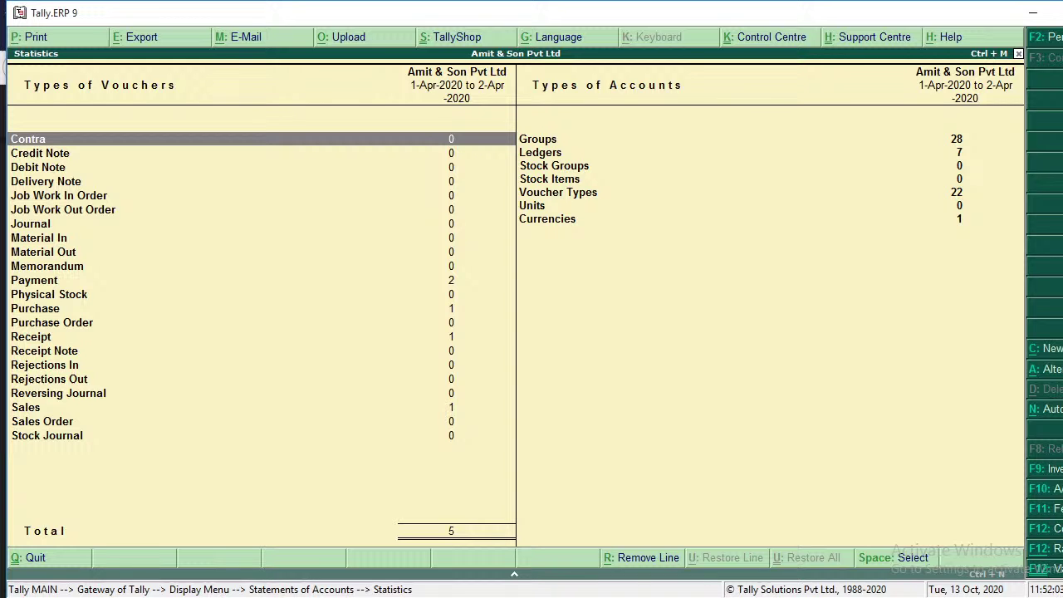
pyautogui.press('Escape')
pyautogui.press('Escape')
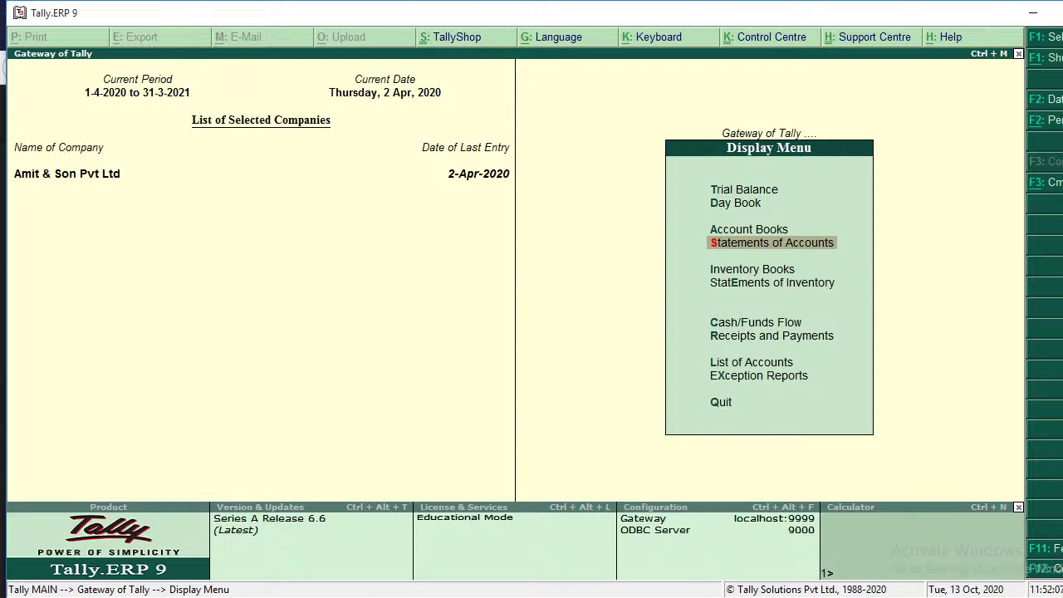
pyautogui.press('Escape')
pyautogui.press('Escape')
pyautogui.press('Escape')
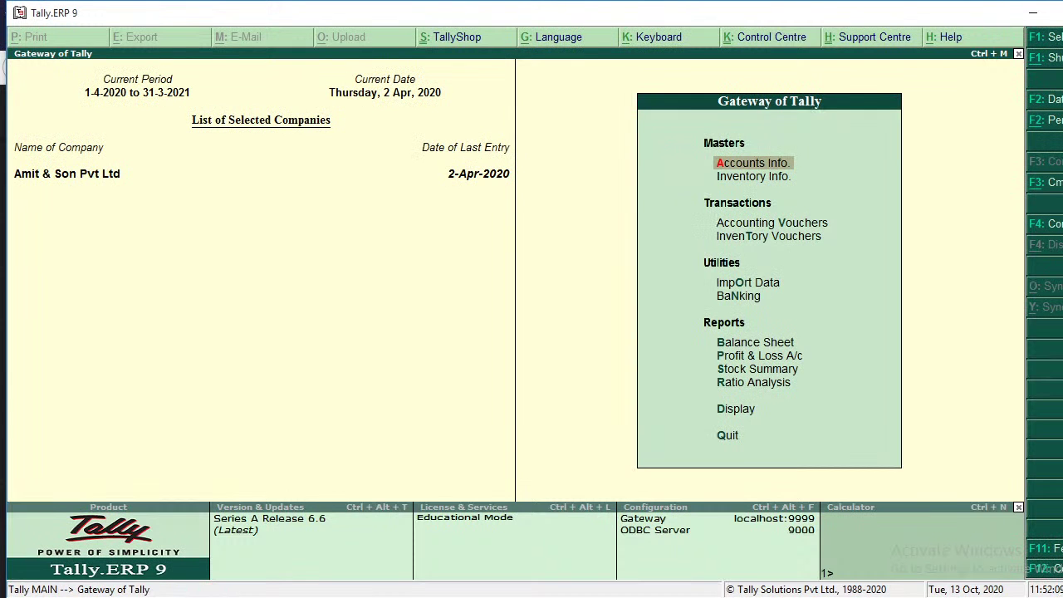
# Open the company's Balance Sheet from the Gateway of Tally reports.
pyautogui.press('Down')
pyautogui.press('Down')
pyautogui.press('Down')
pyautogui.press('Down')
pyautogui.press('Down')
pyautogui.press('Down')
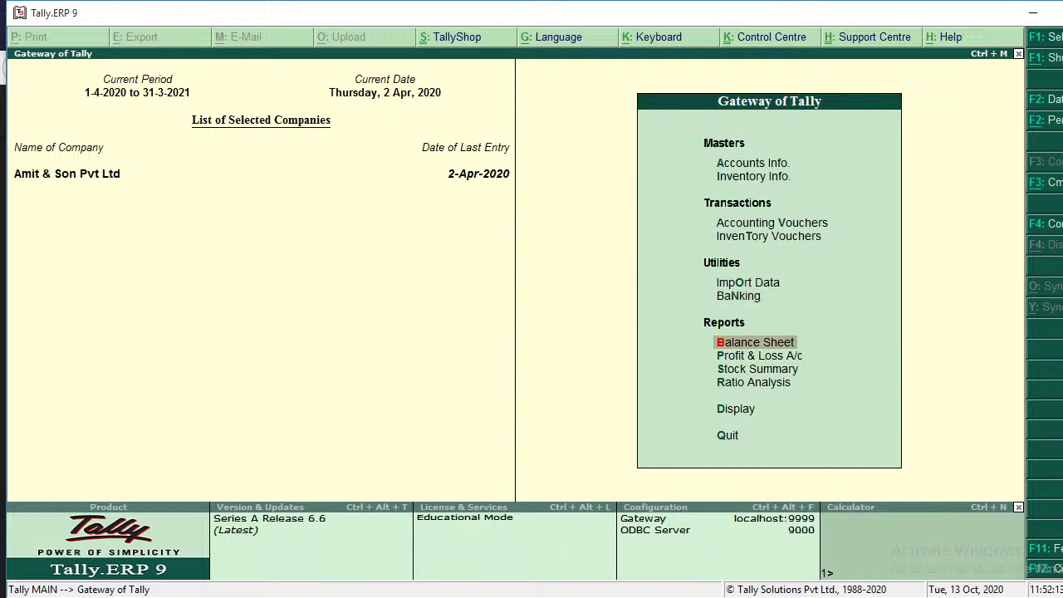
pyautogui.press('Return')
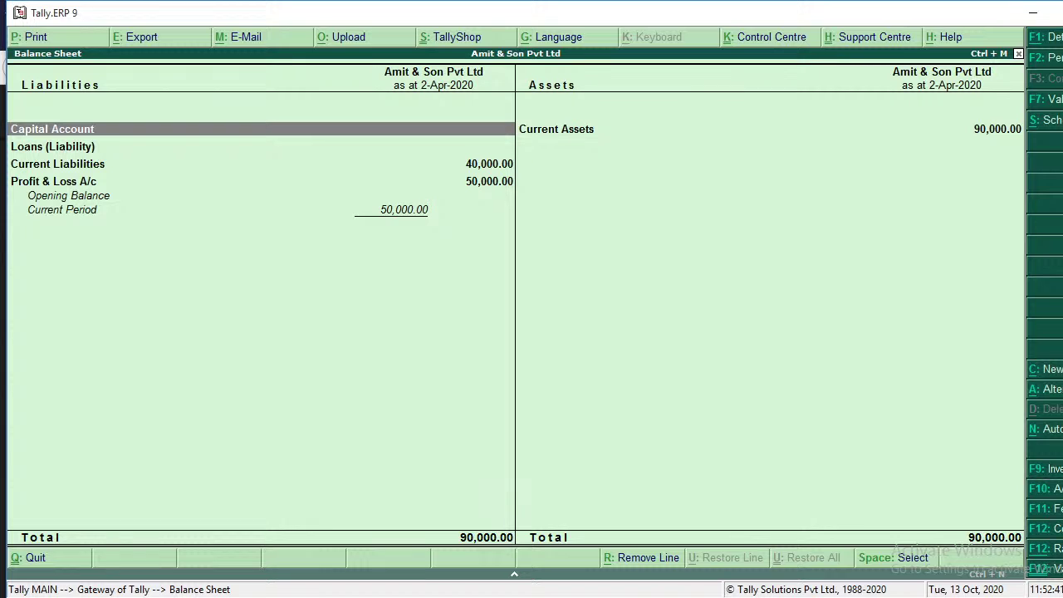
# Look over the liability groups and Current Assets in the condensed Balance Sheet.
pyautogui.press('Down')
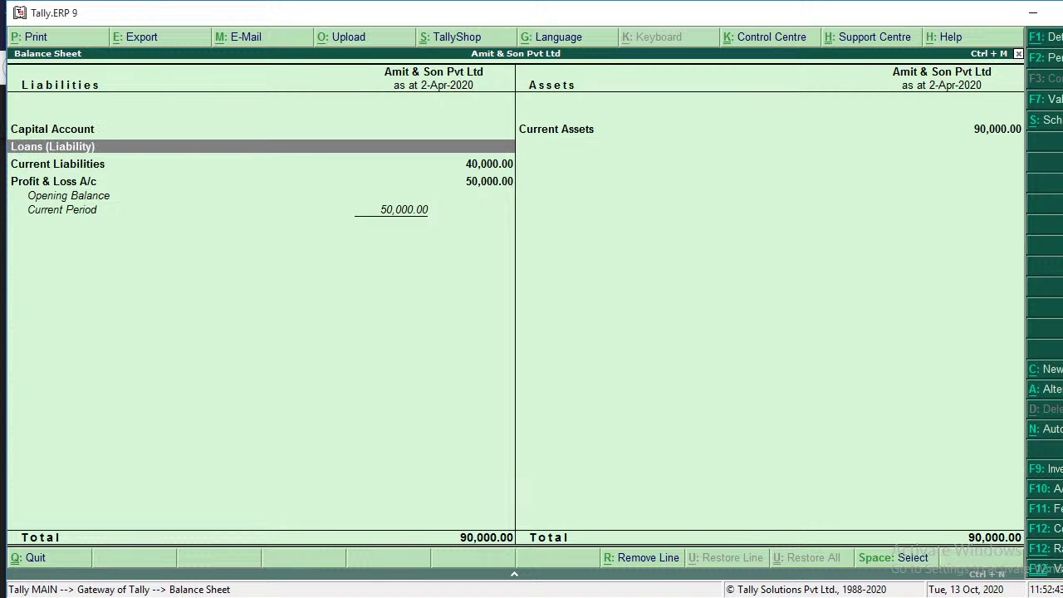
pyautogui.press('Down')
pyautogui.press('Down')
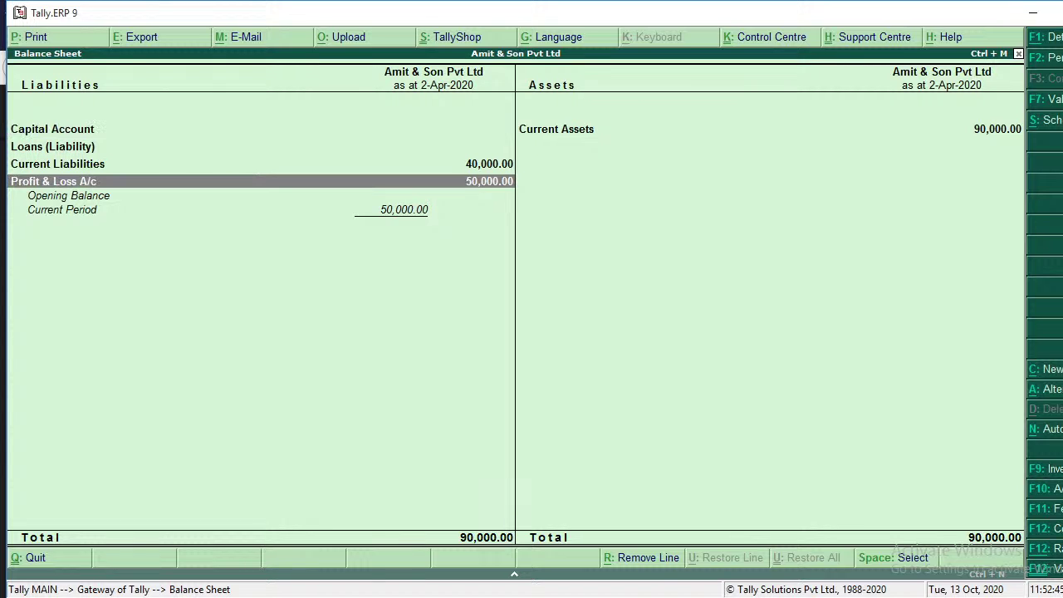
pyautogui.press('Up')
pyautogui.press('Right')
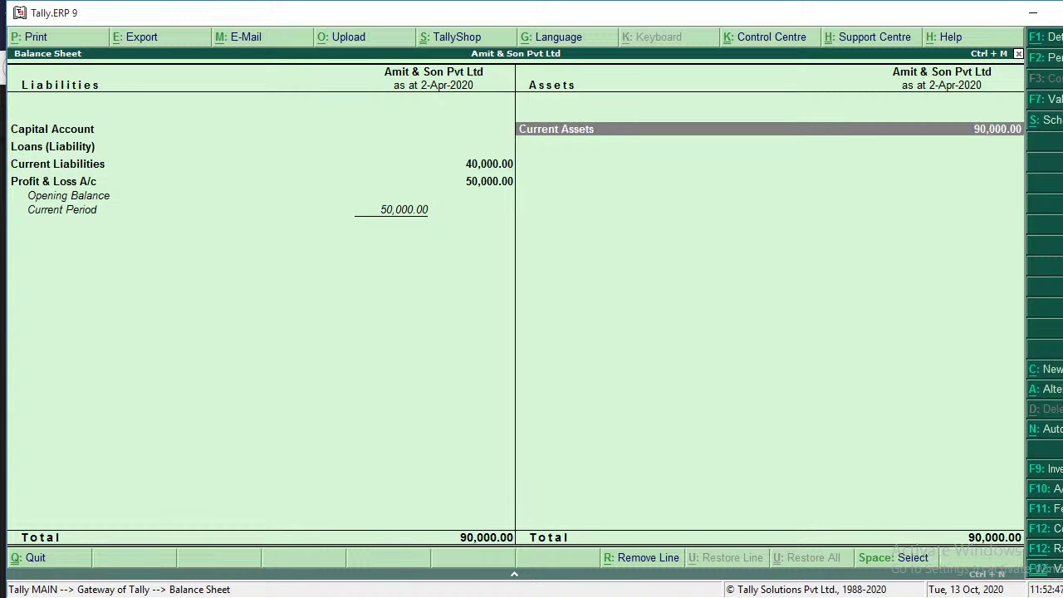
pyautogui.press('Left')
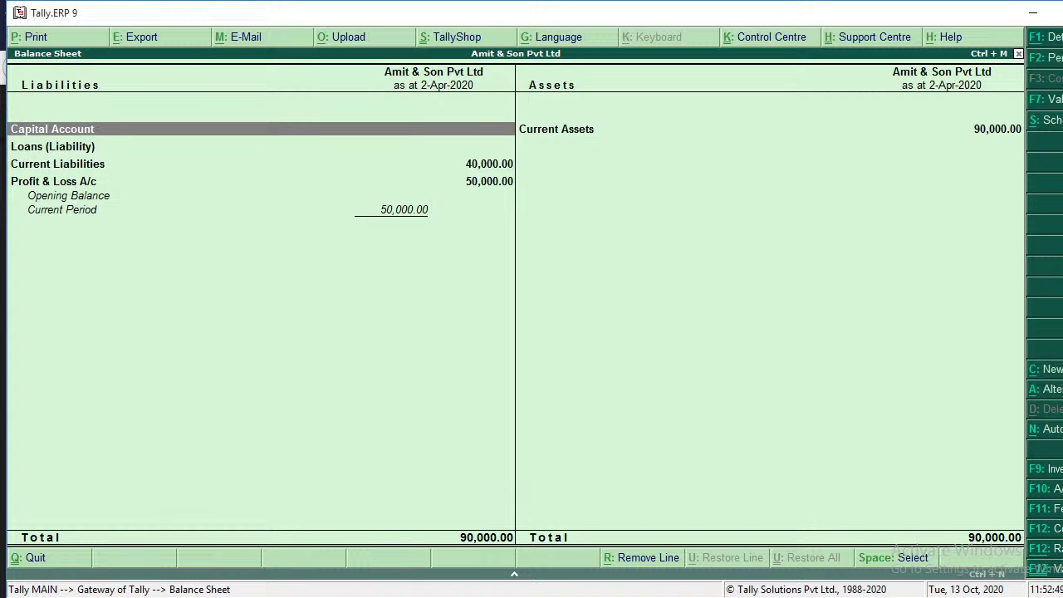
# Expand the Balance Sheet to its detailed view and examine Sundry Creditors under Current Liabilities.
pyautogui.hotkey('alt', 'F1')
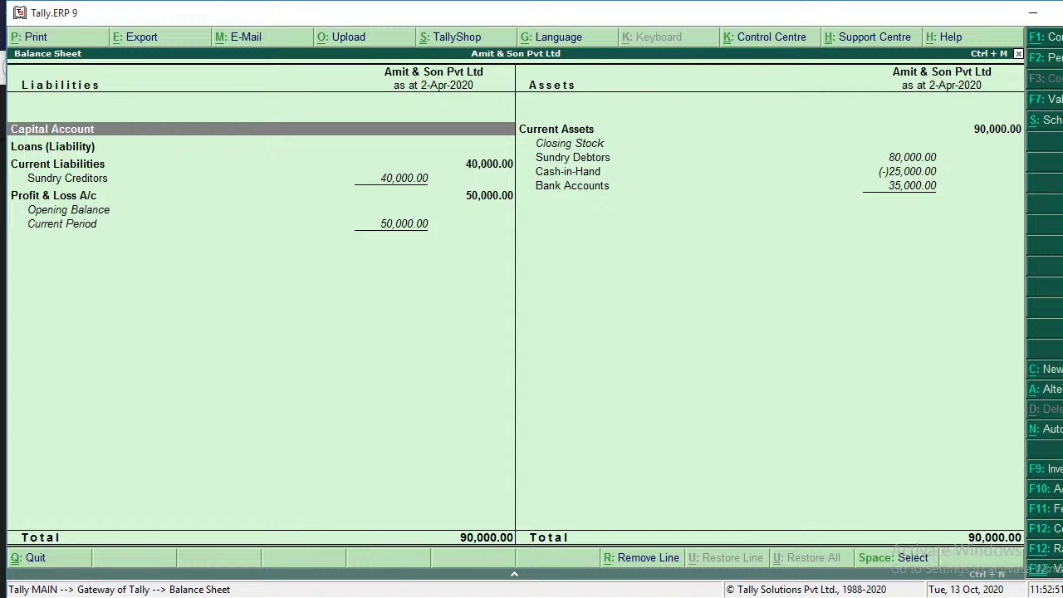
pyautogui.press('Down')
pyautogui.press('Down')
pyautogui.press('Down')
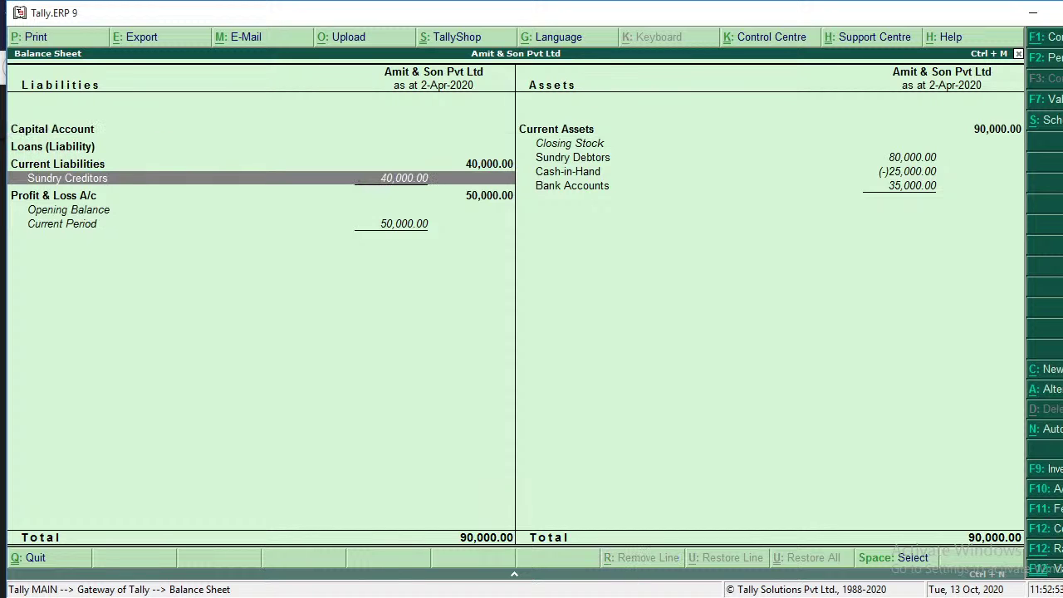
pyautogui.press('Up')
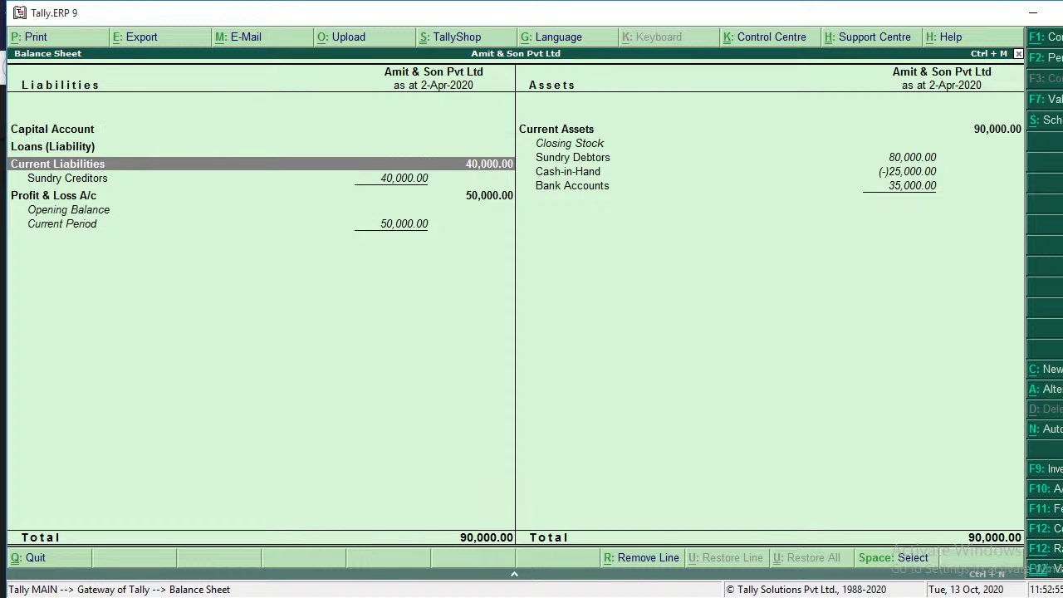
pyautogui.press('Down')
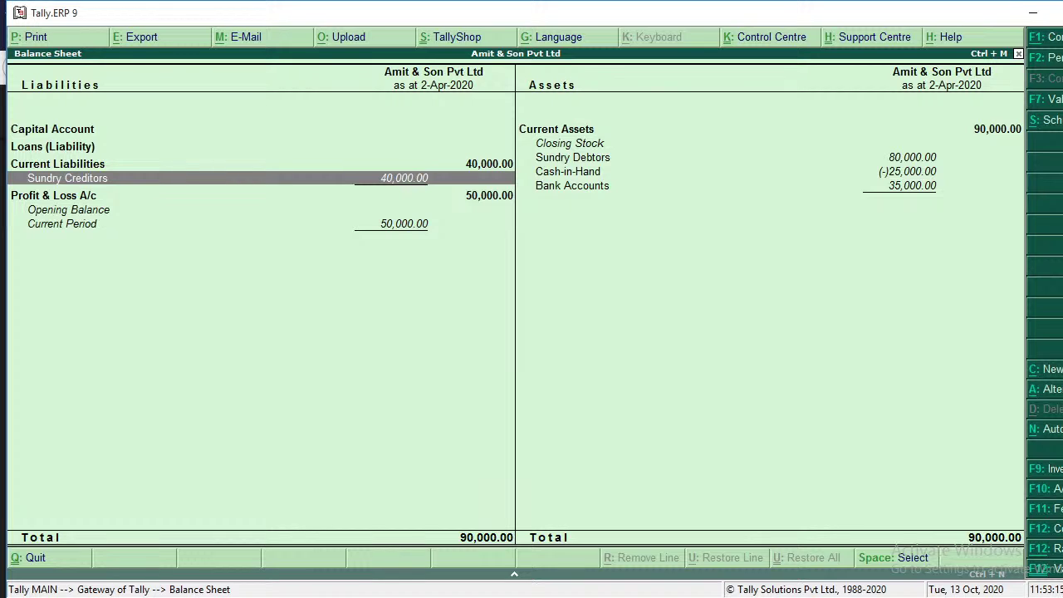
# Review the detailed liabilities side of the Balance Sheet, from Capital Account and Loans (Liability) to Sundry Creditors and Profit & Loss A/c.
pyautogui.press('Up')
pyautogui.press('Up')
pyautogui.press('Up')
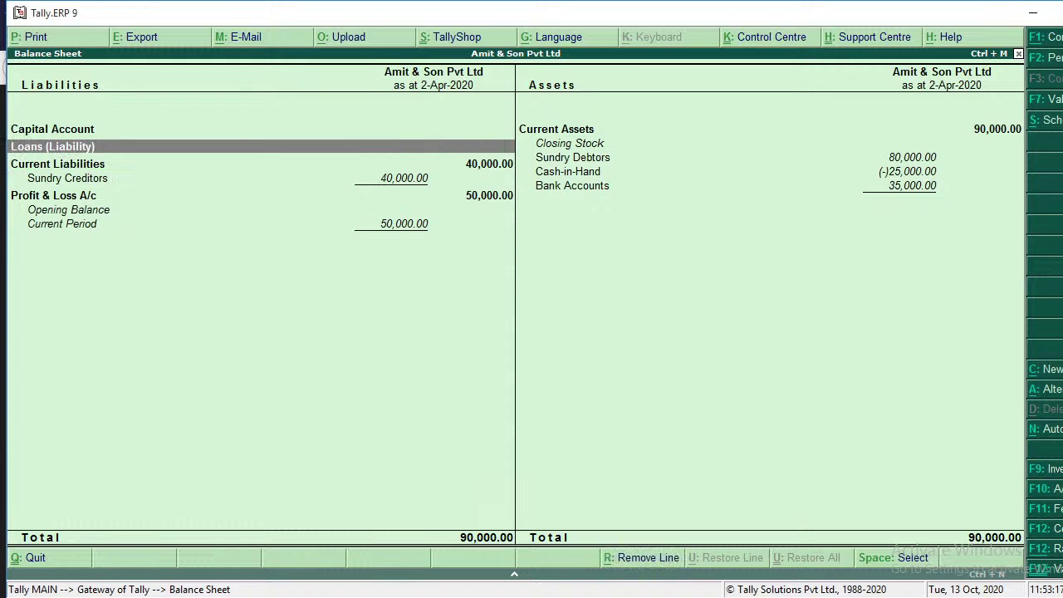
pyautogui.press('Down')
pyautogui.press('Down')
pyautogui.press('Down')
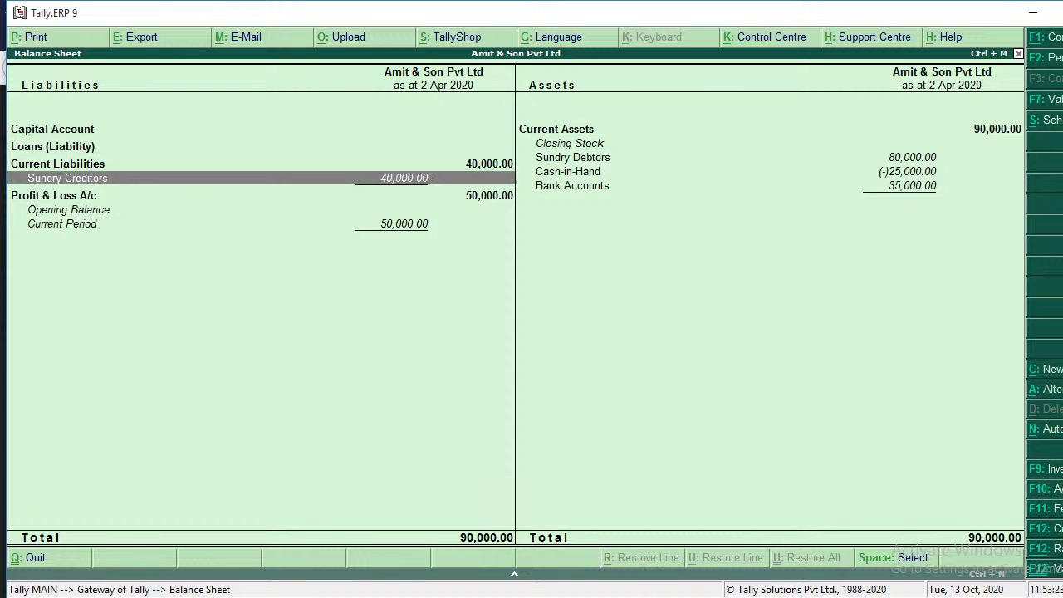
pyautogui.press('Up')
pyautogui.press('Up')
pyautogui.press('Up')
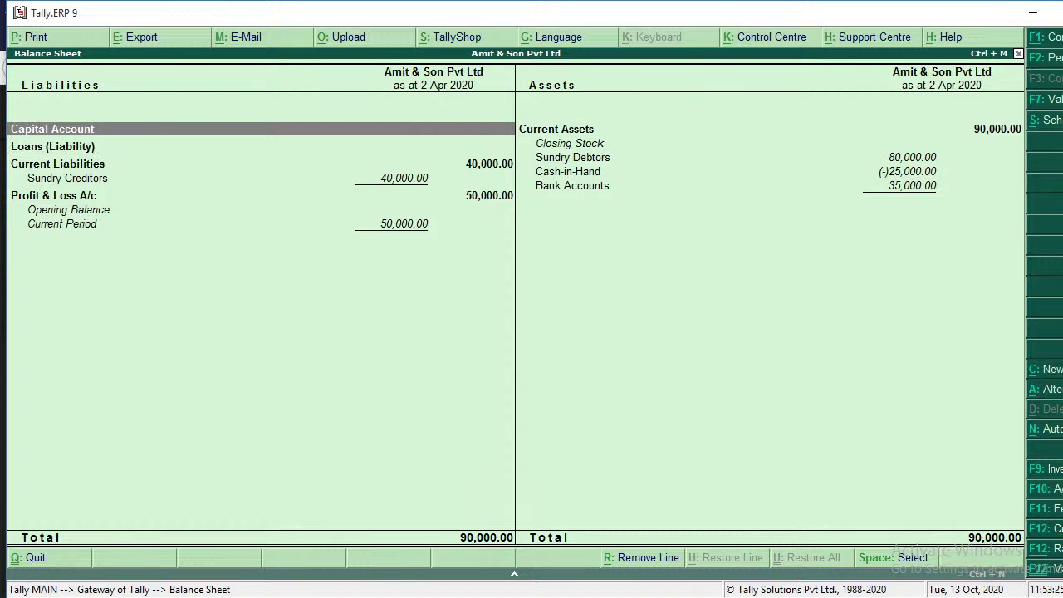
pyautogui.press('Down')
pyautogui.press('Down')
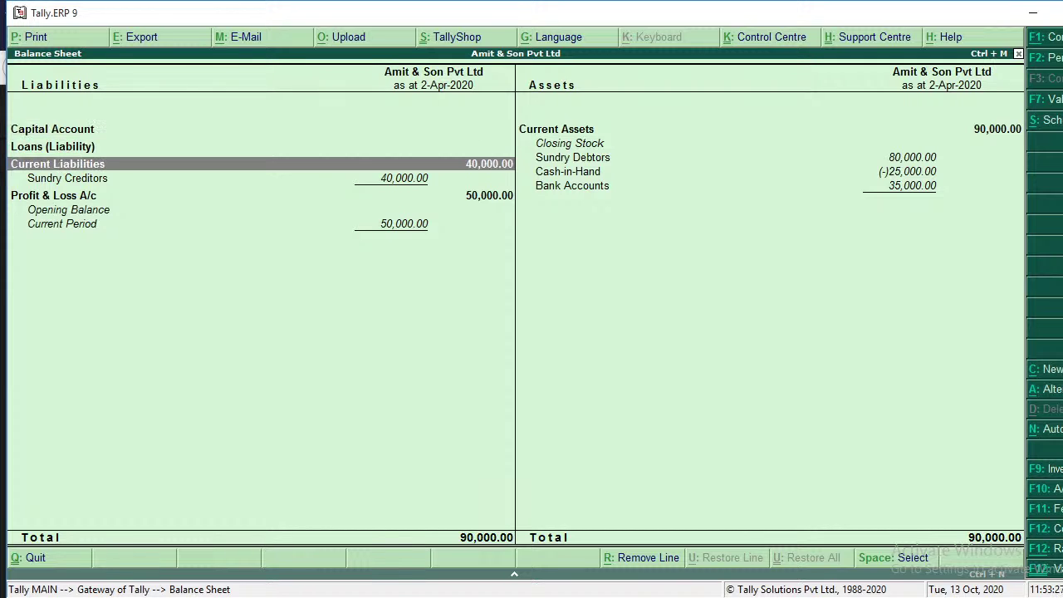
pyautogui.press('Down')
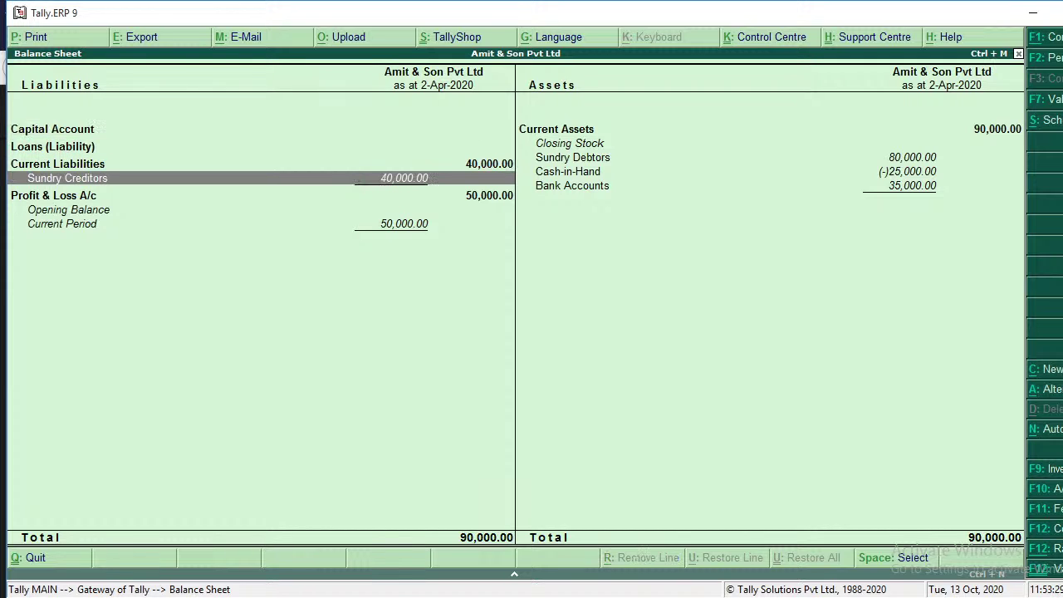
pyautogui.press('Down')
pyautogui.press('Up')
pyautogui.press('Up')
pyautogui.press('Up')
pyautogui.press('Up')
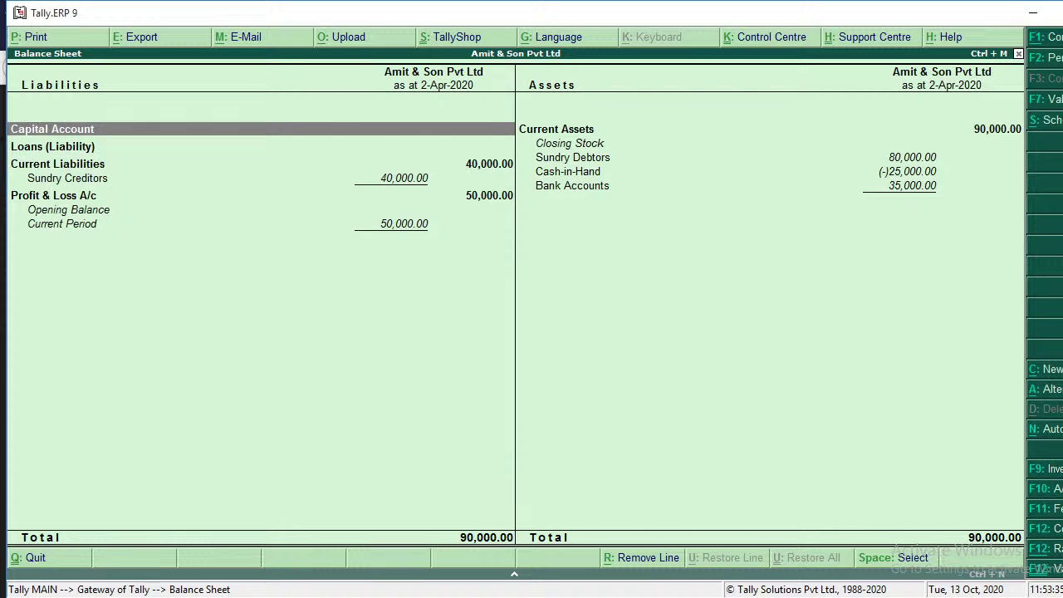
# Review the Current Assets breakdown in the detailed Balance Sheet, from Closing Stock and Sundry Debtors to Cash-in-Hand and Bank Accounts.
pyautogui.press('Right')
pyautogui.press('Down')
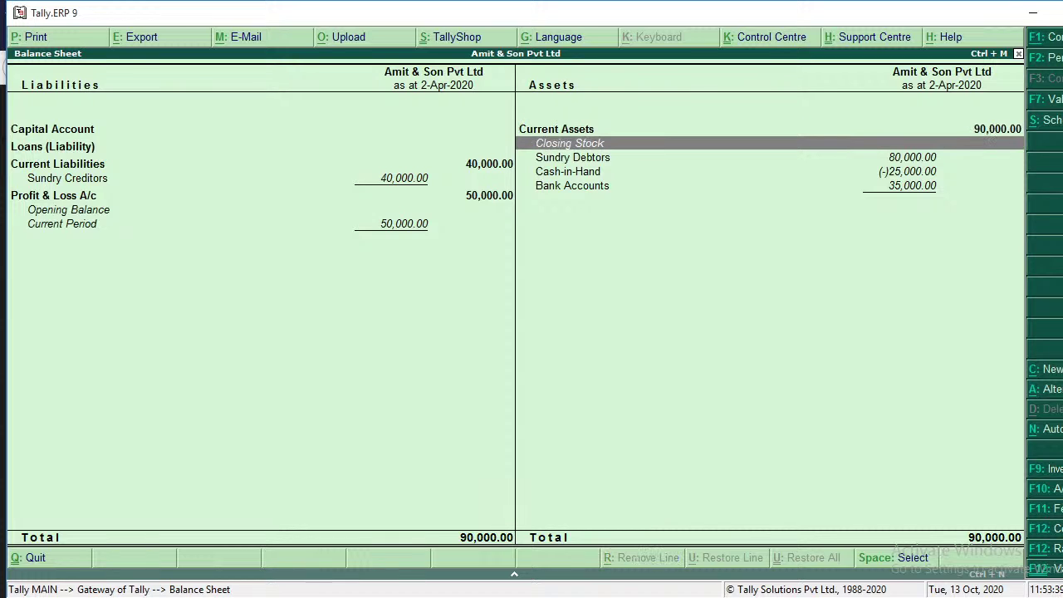
pyautogui.press('Down')
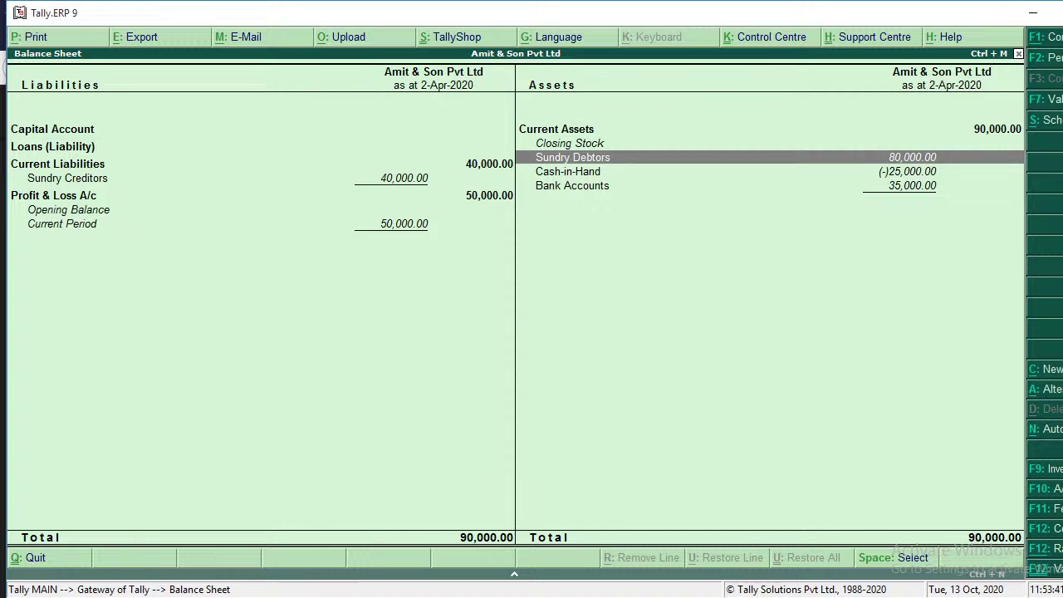
pyautogui.press('Down')
pyautogui.press('Down')
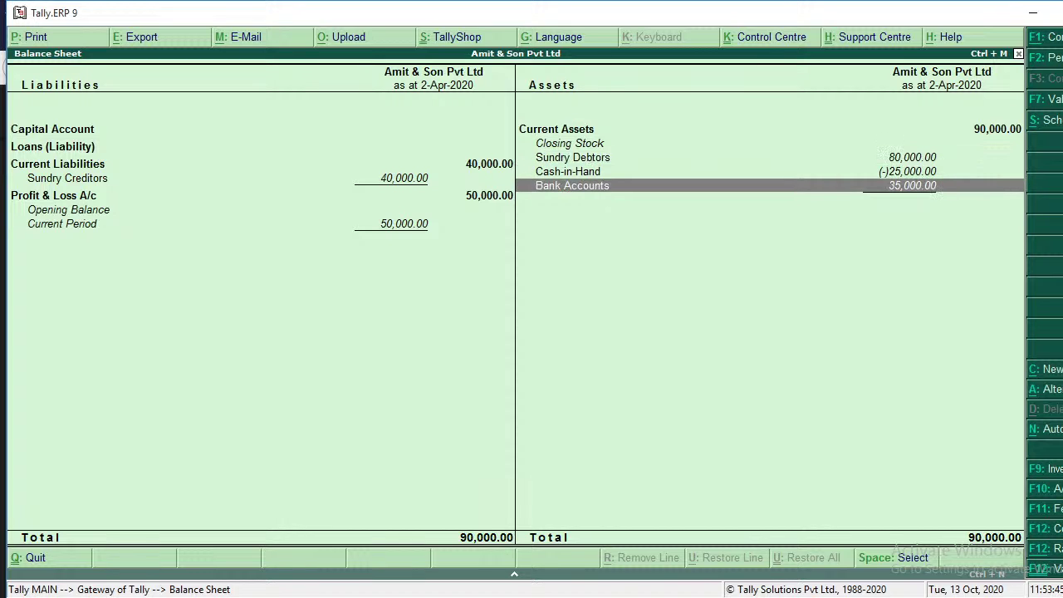
pyautogui.press('Up')
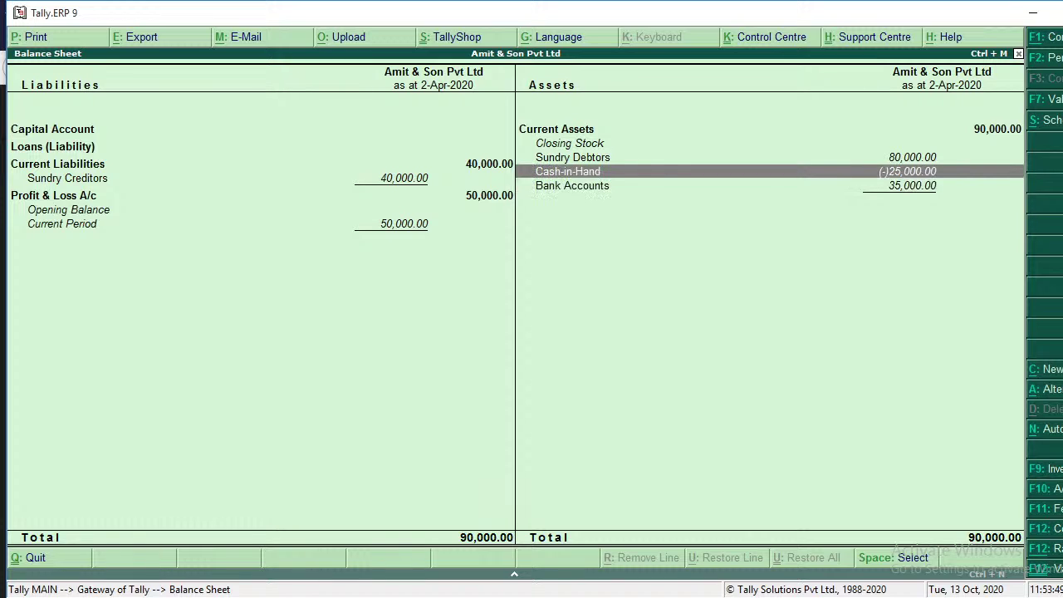
pyautogui.press('Down')
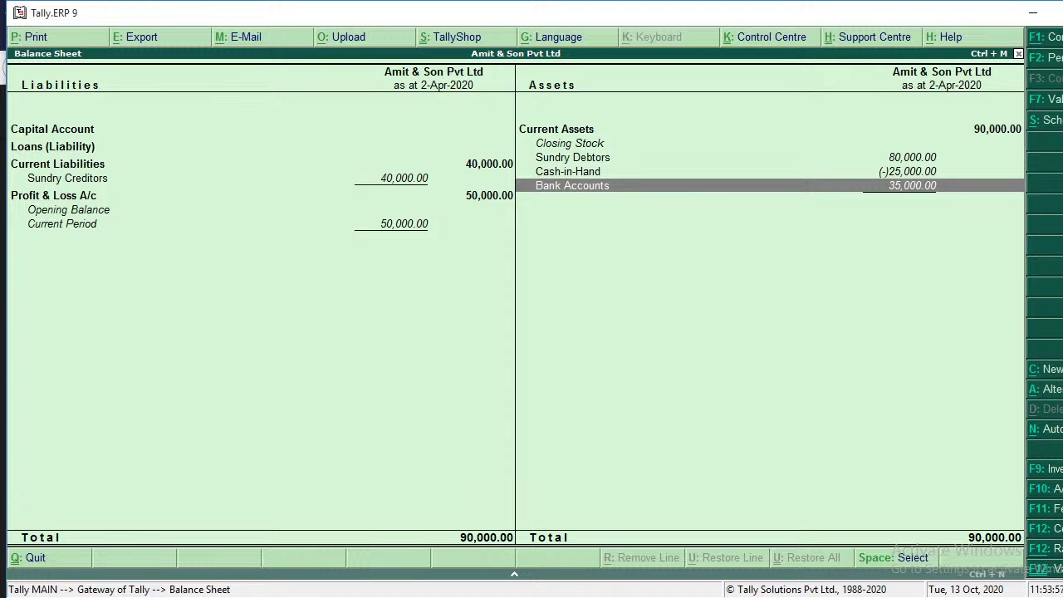
pyautogui.press('Escape')
pyautogui.press('Escape')
pyautogui.press('n')
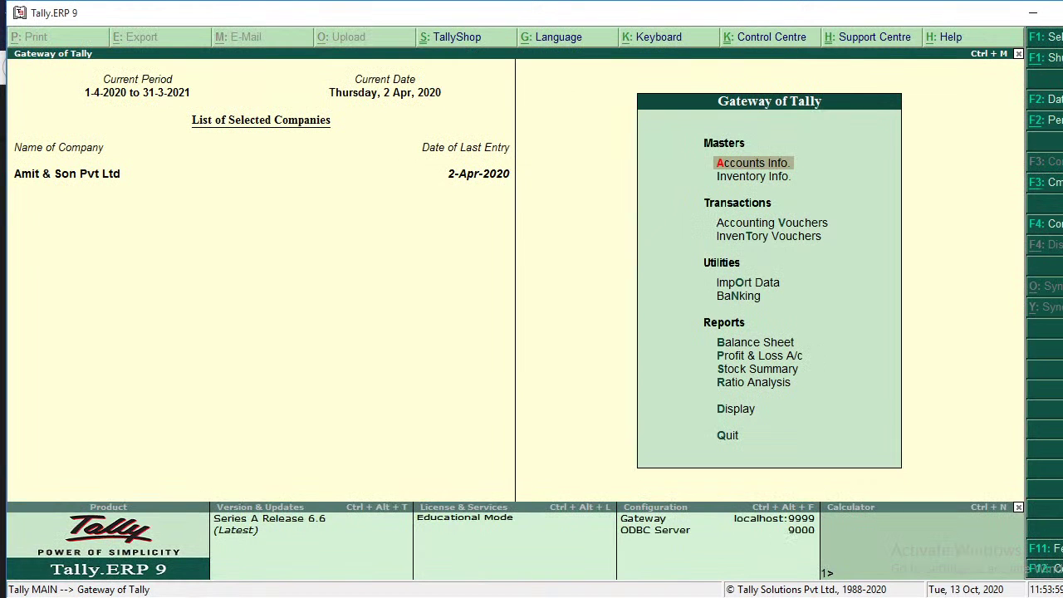
pyautogui.press('b')
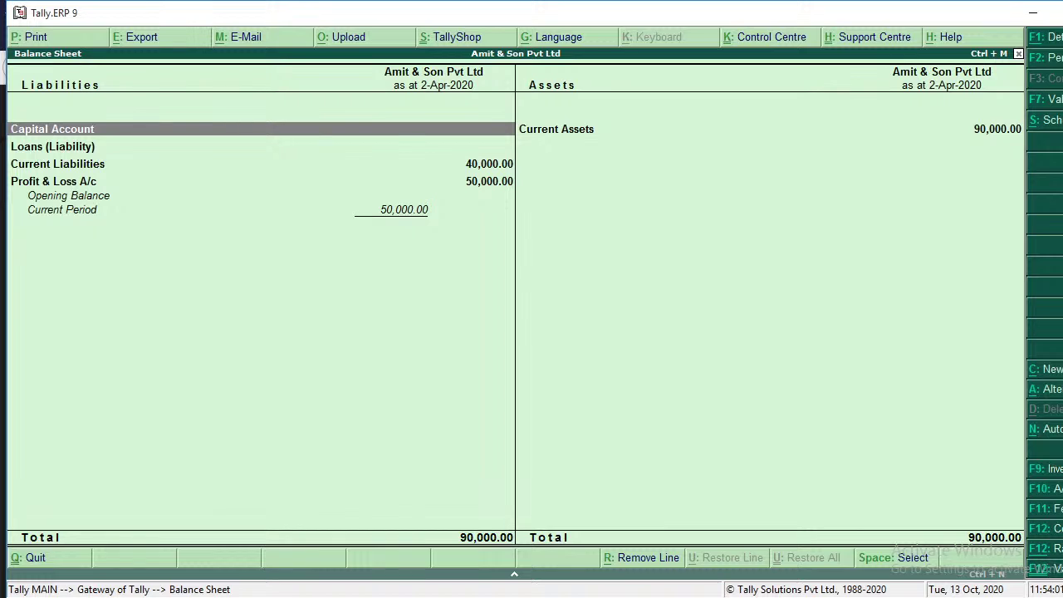
pyautogui.press('Escape')
# Start a Contra voucher crediting HDFC Bank with 30,000 and accept the Cheque bank allocation dated 2-Apr-2020.
pyautogui.press('v')
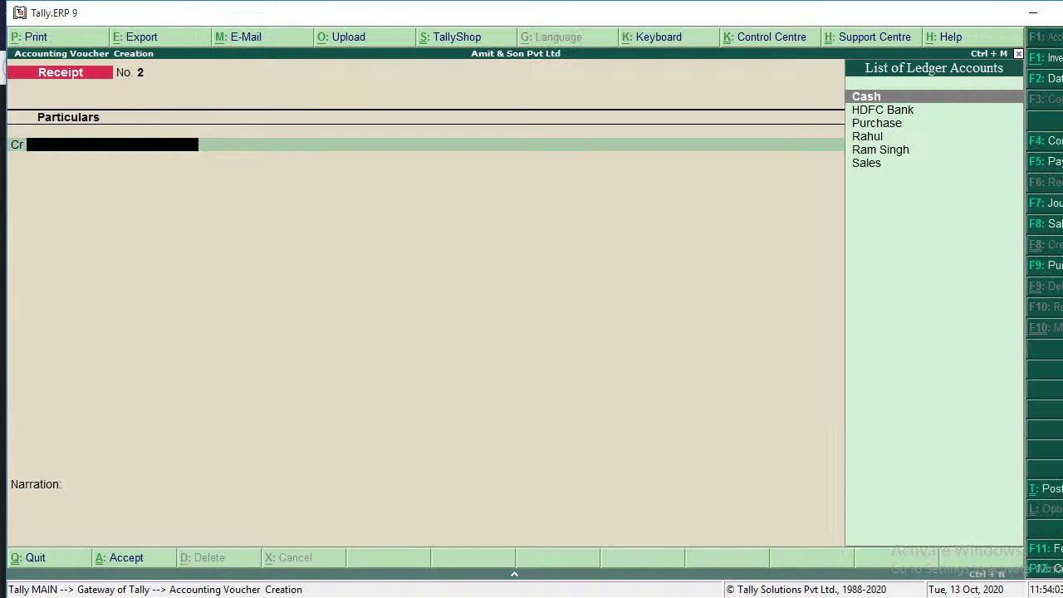
pyautogui.press('F4')
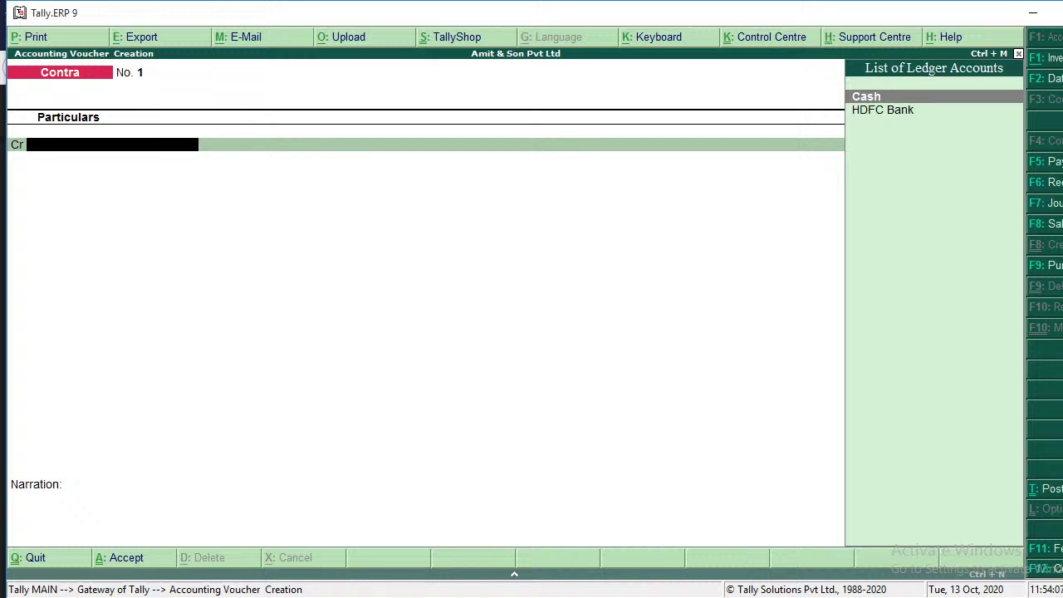
pyautogui.write('H')
pyautogui.press('Return')
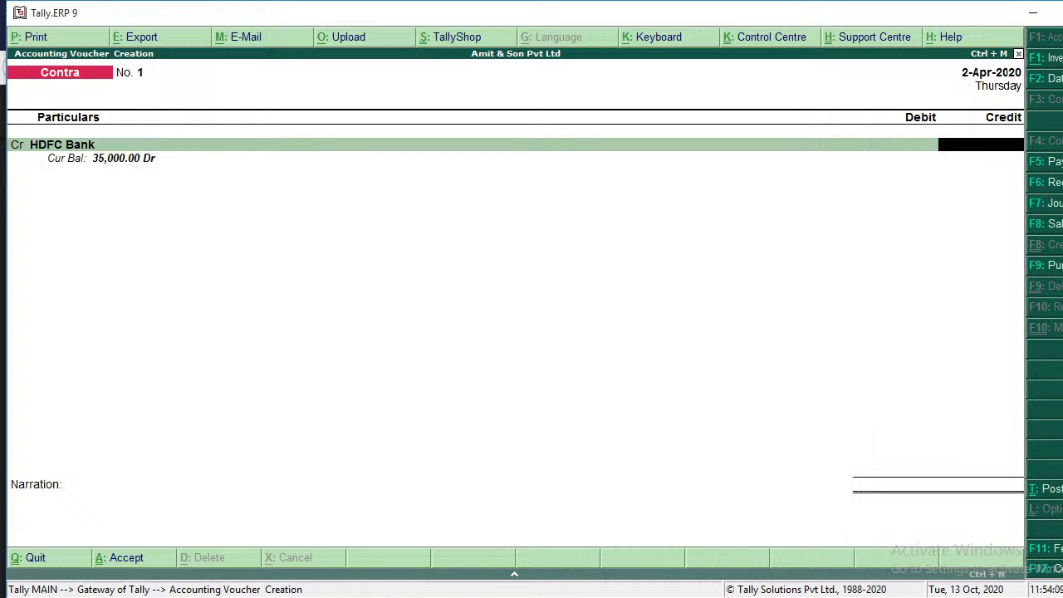
pyautogui.write('3')
pyautogui.write('0000')
pyautogui.press('Return')
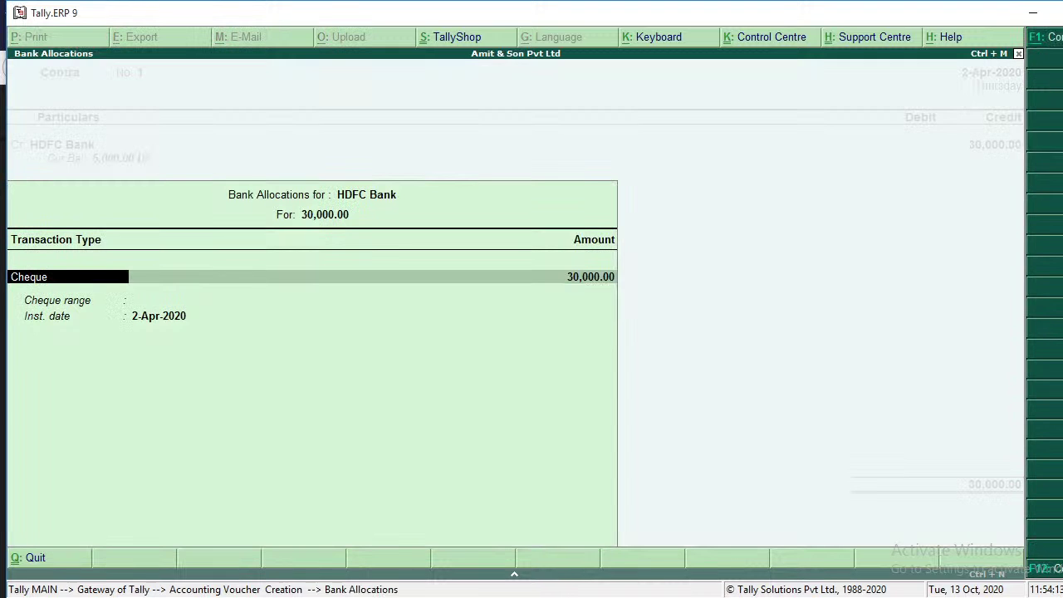
pyautogui.press('Return')
pyautogui.press('Return')
pyautogui.press('Return')
# Debit Cash with 30,000 in the Contra voucher, leave the narration blank and save the voucher.
pyautogui.write('Cas')
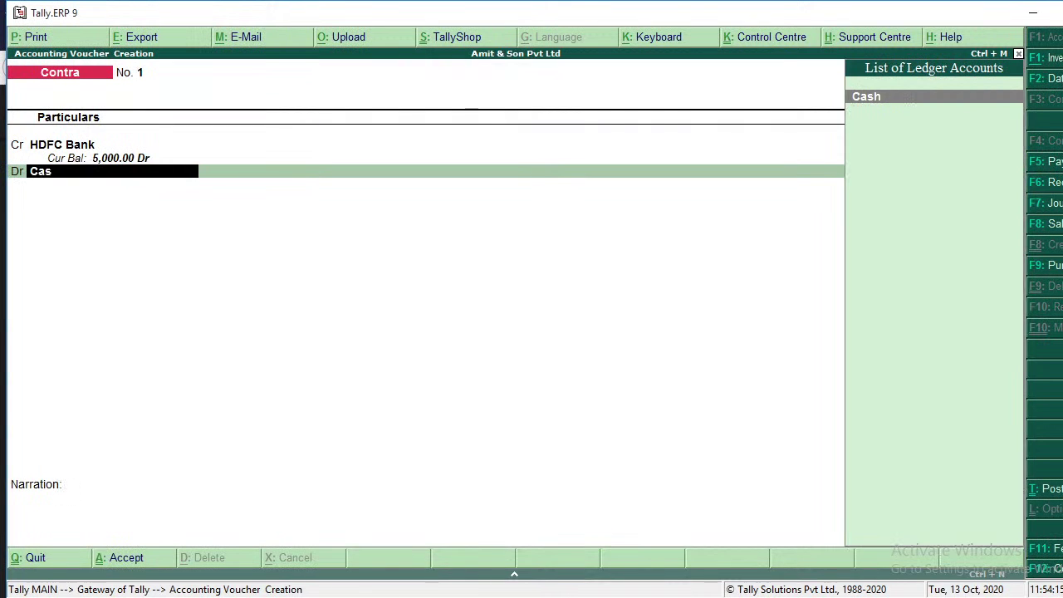
pyautogui.press('Return')
pyautogui.press('Return')
pyautogui.press('Return')
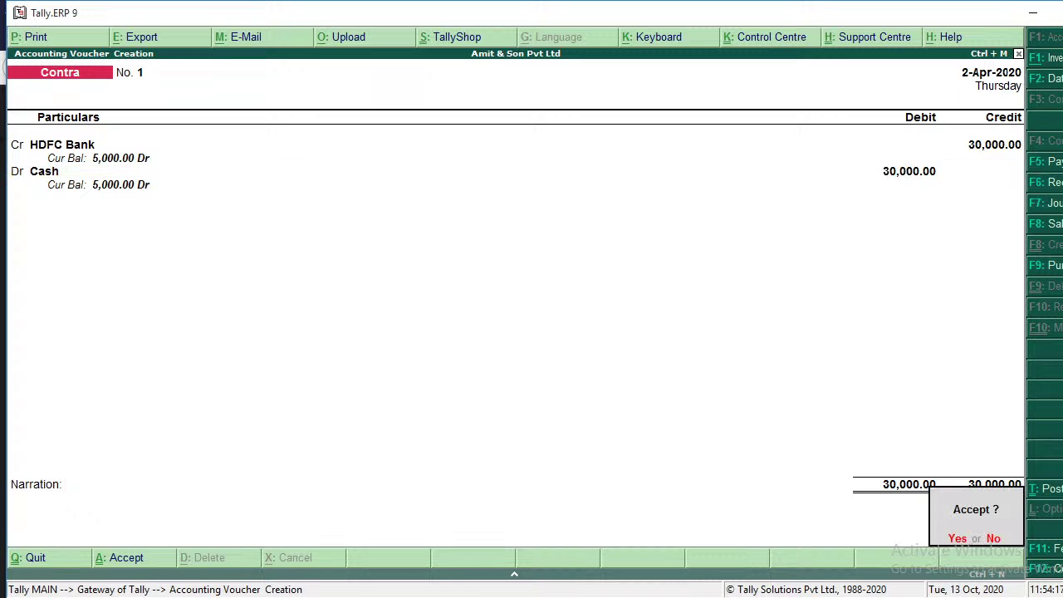
pyautogui.press('Return')
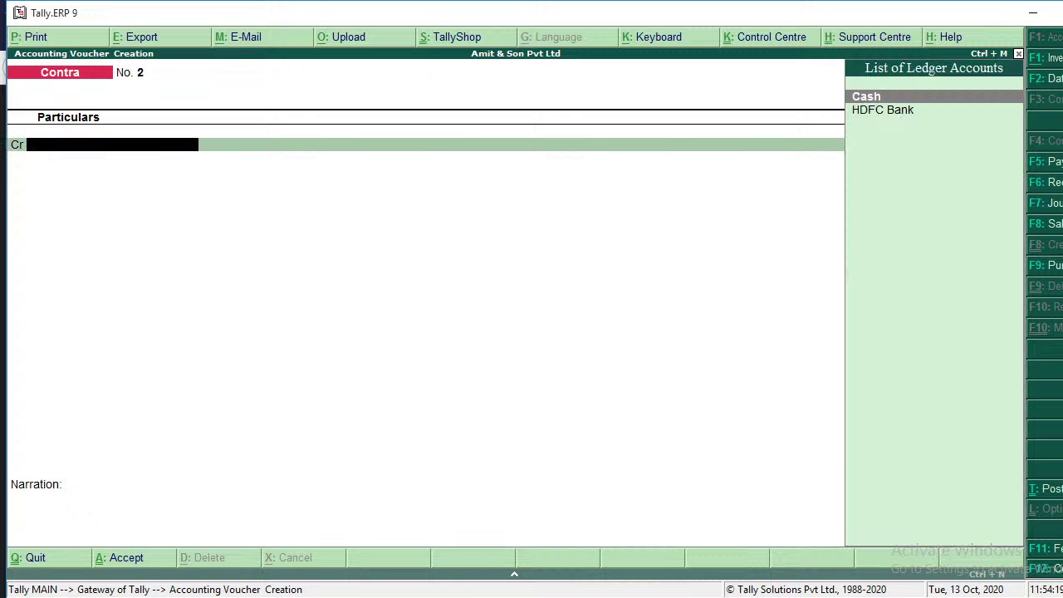
# Leave voucher entry and reopen the company's Balance Sheet in its detailed view.
pyautogui.press('Escape')
pyautogui.press('Return')
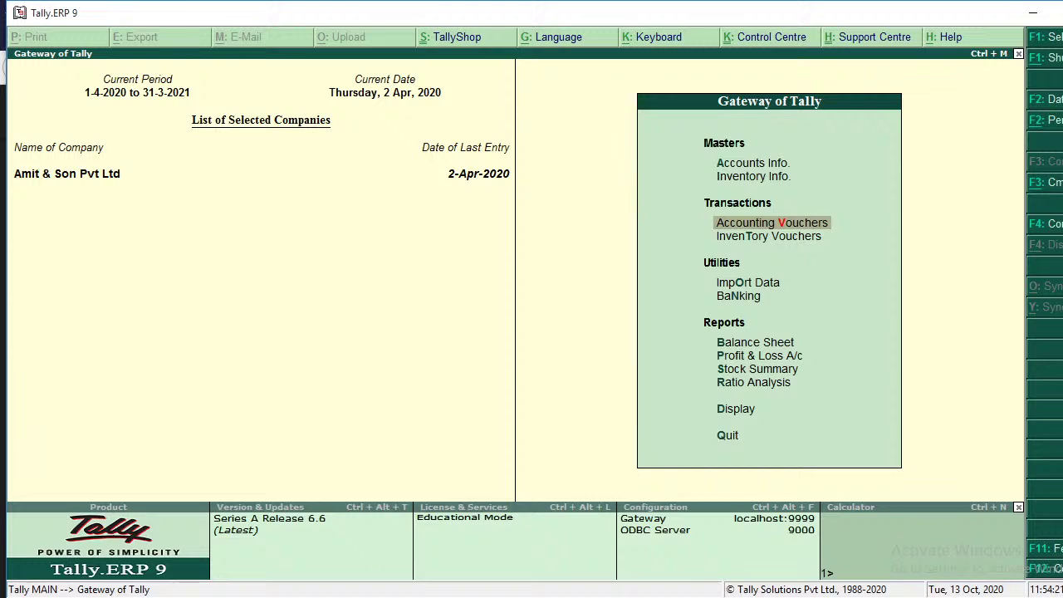
pyautogui.press('b')
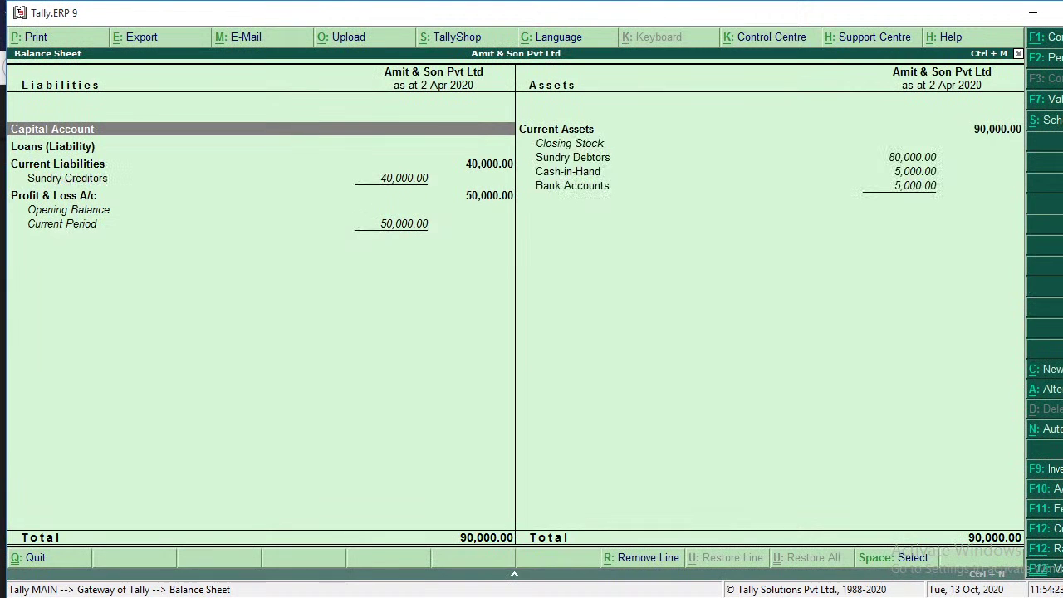